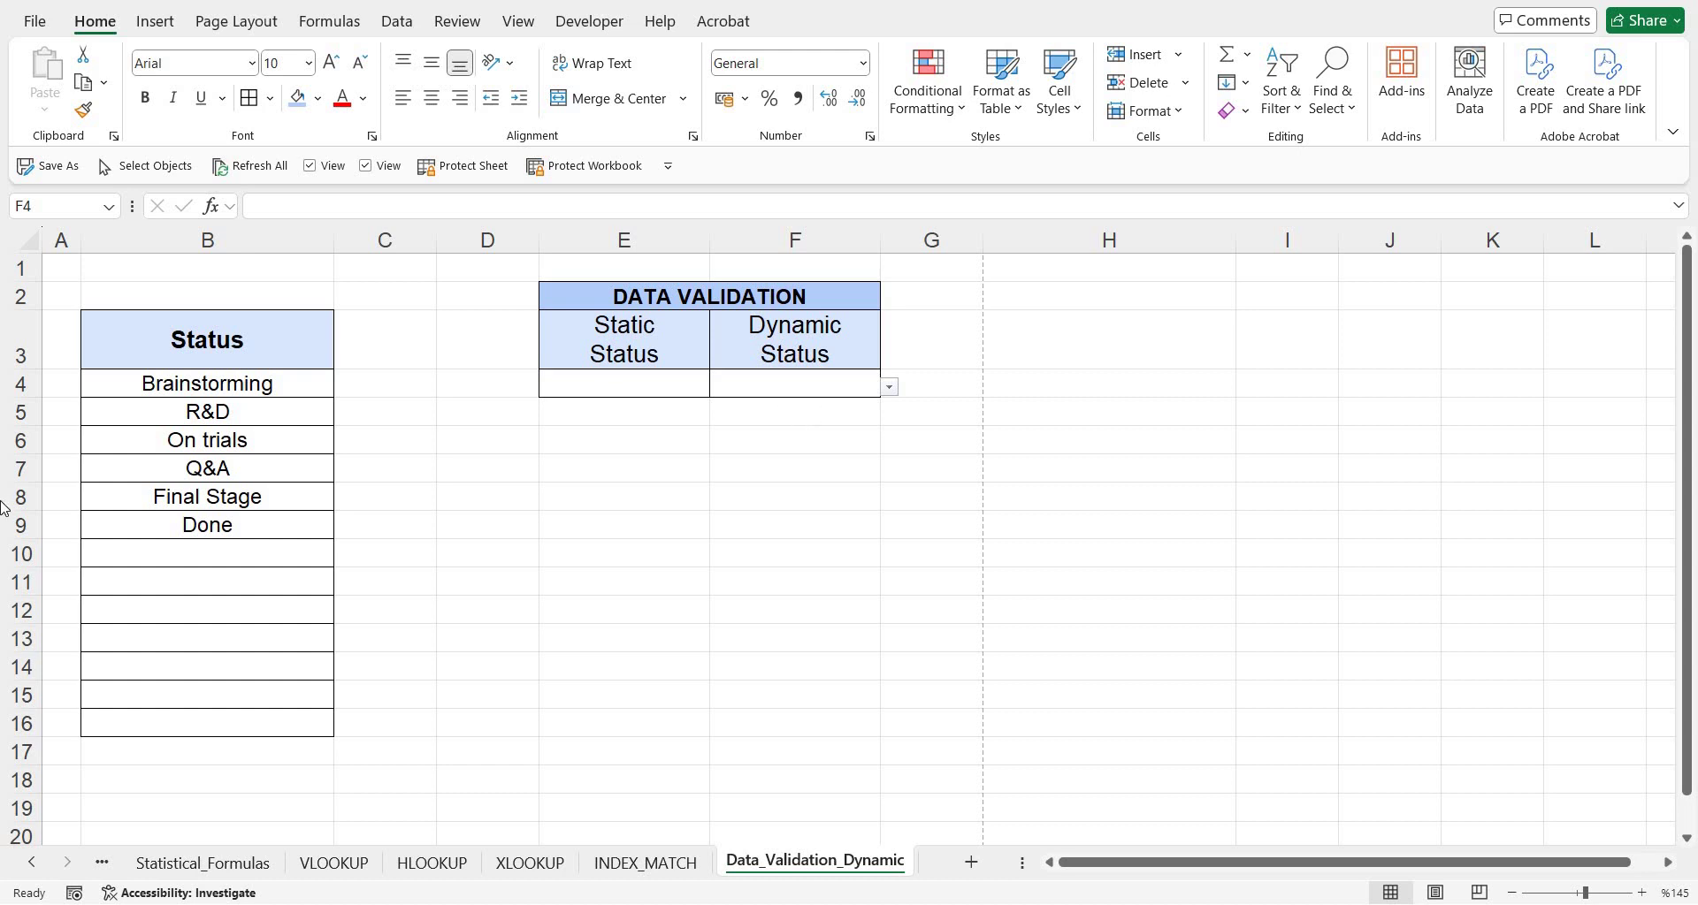
Compare the dropdown choices of the Dynamic Status cell F4 with those of the Static Status cell E4
click(802, 389)
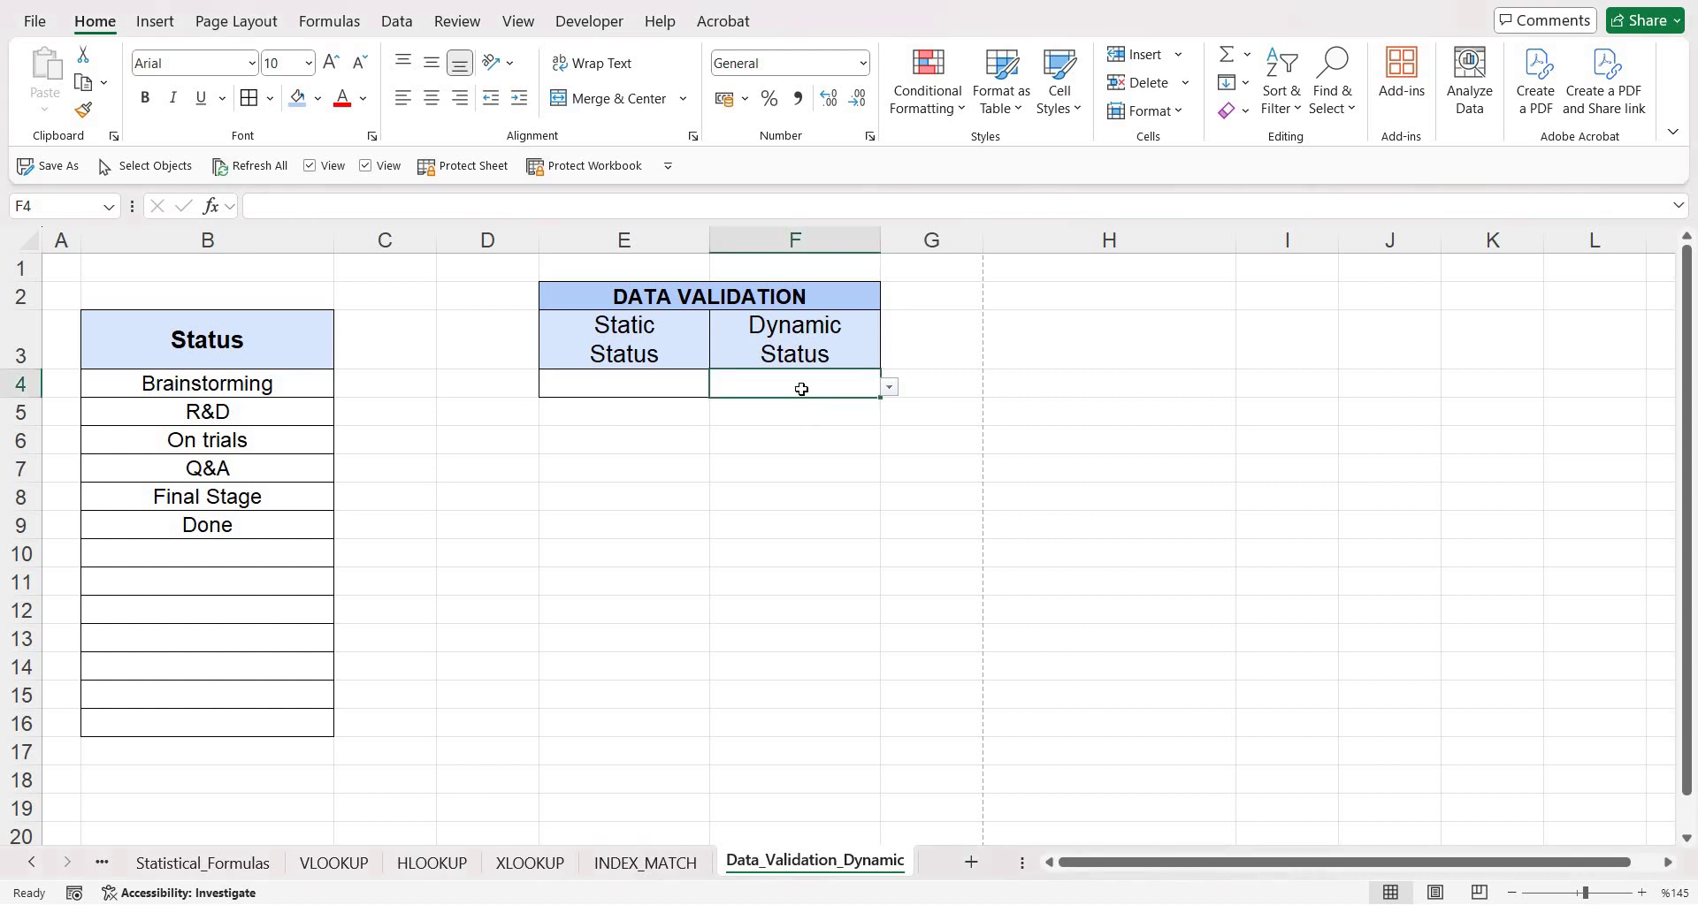
click(891, 387)
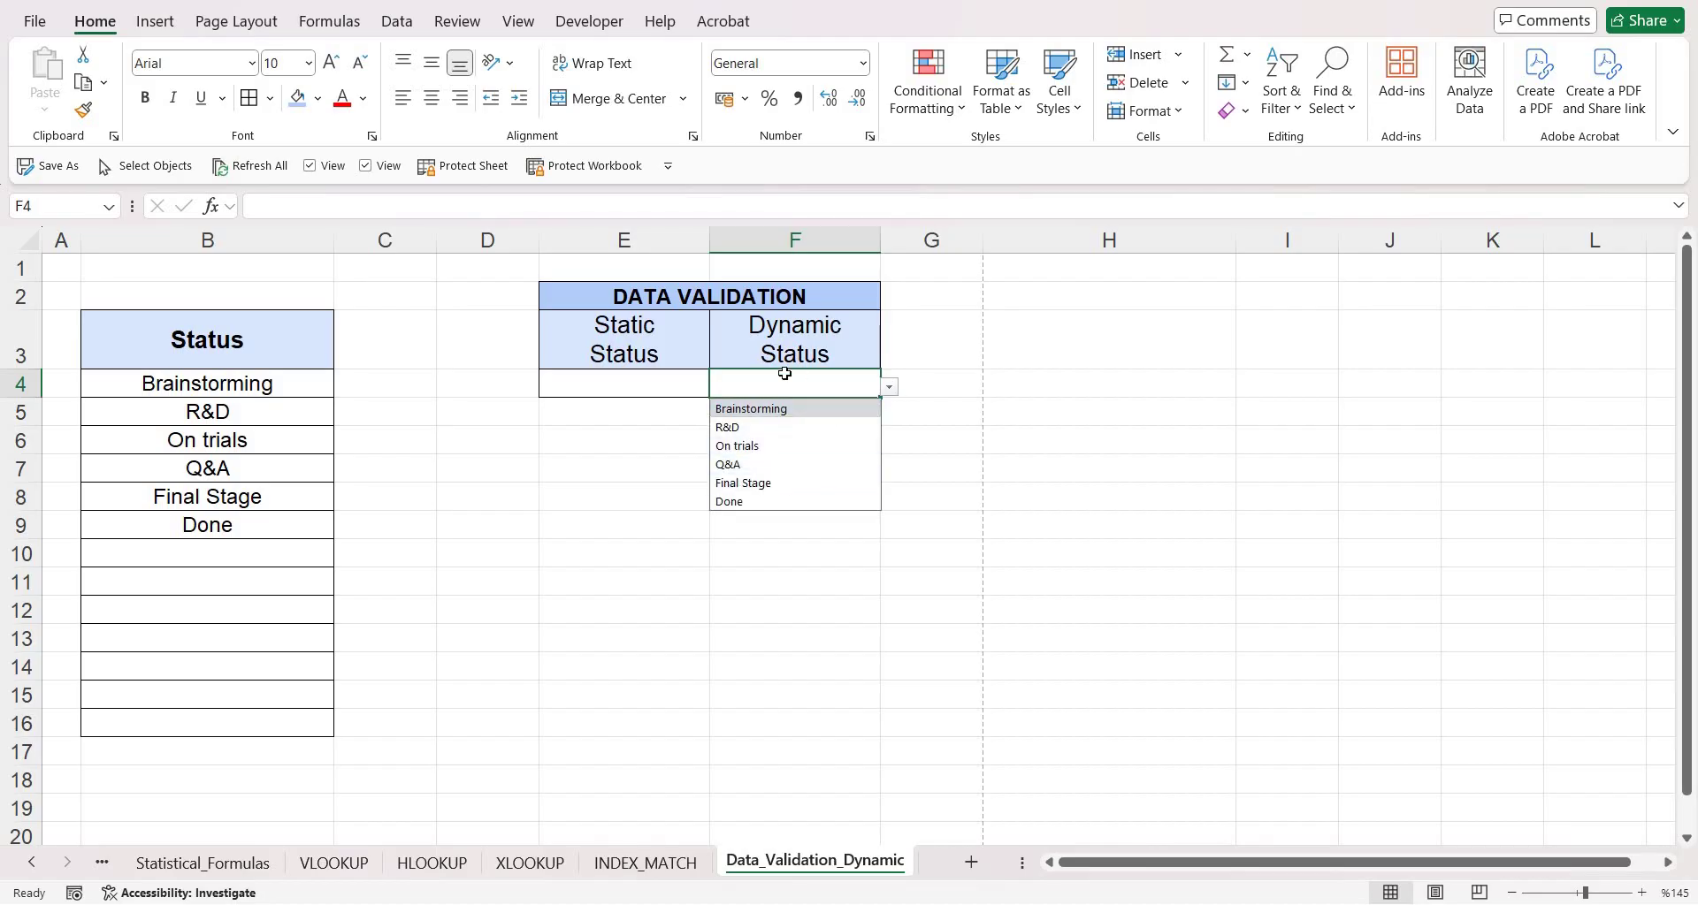
click(686, 375)
click(678, 389)
key(ctrl+c)
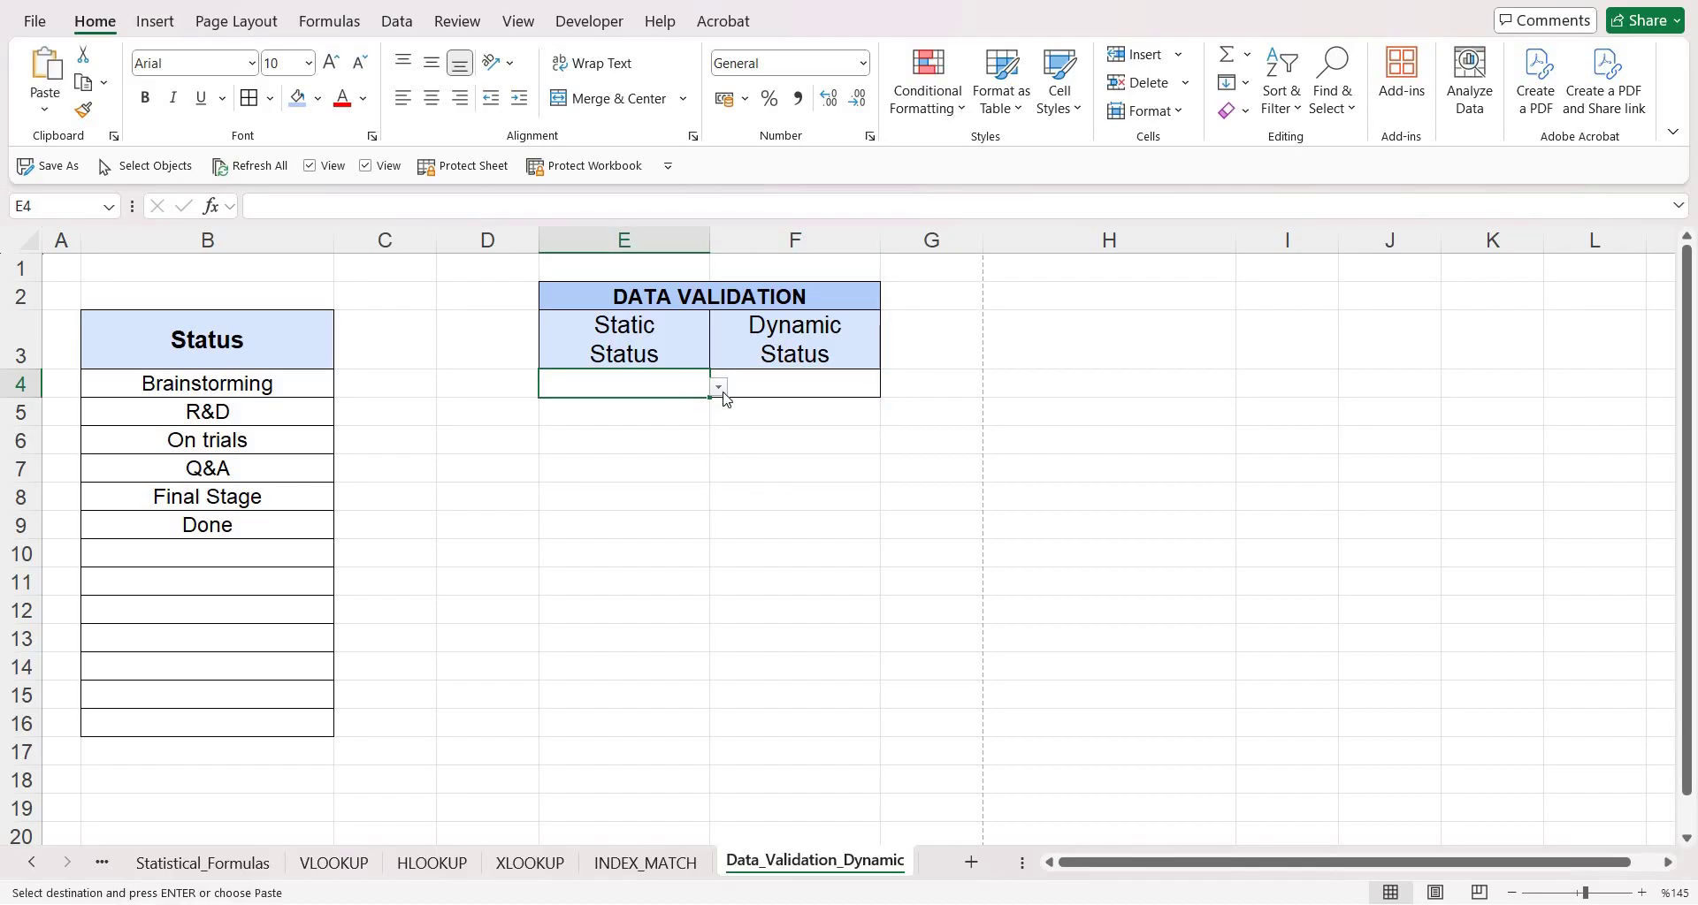
click(718, 387)
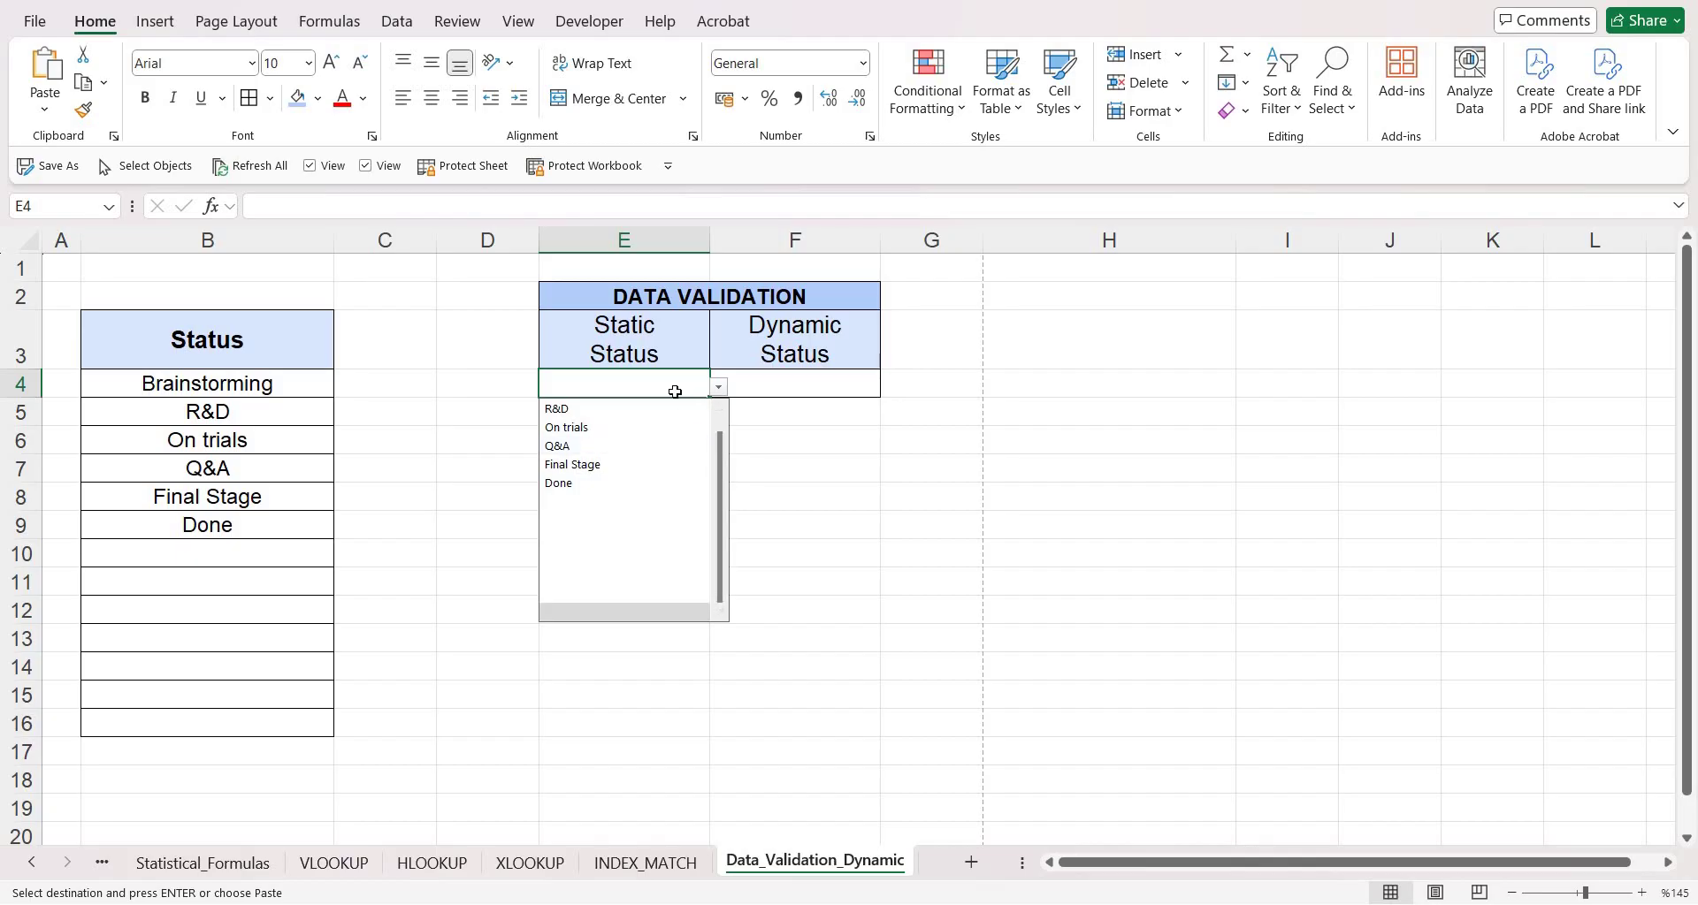
Review the list source range in the data validation settings of the Static Status cell E4
click(398, 22)
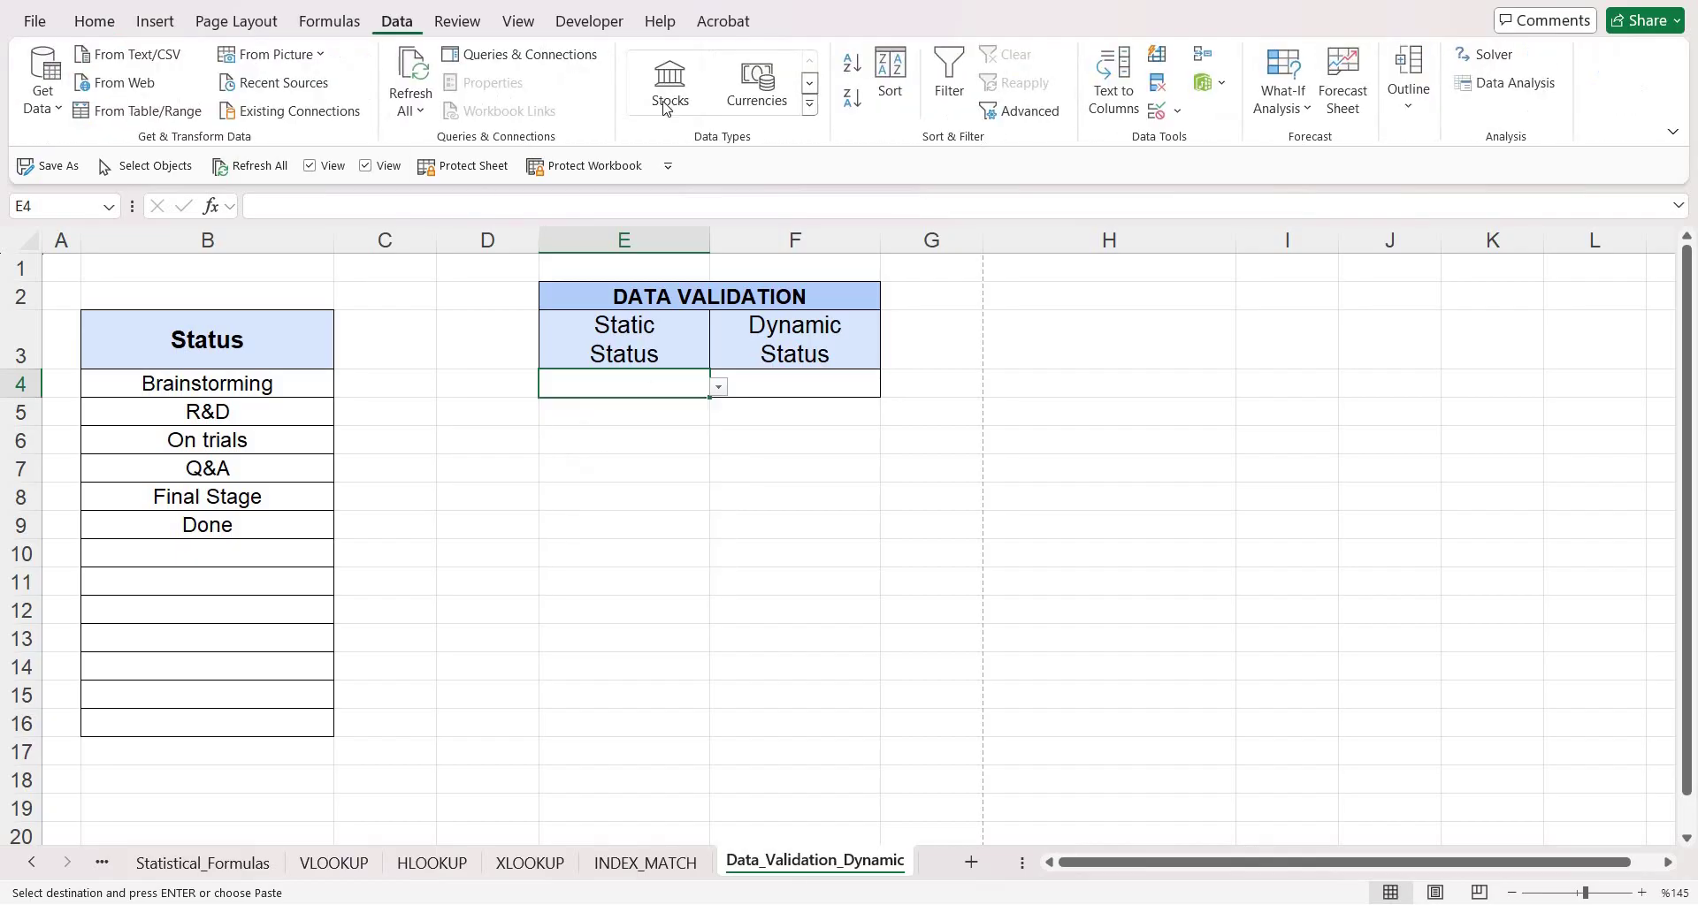
click(1165, 113)
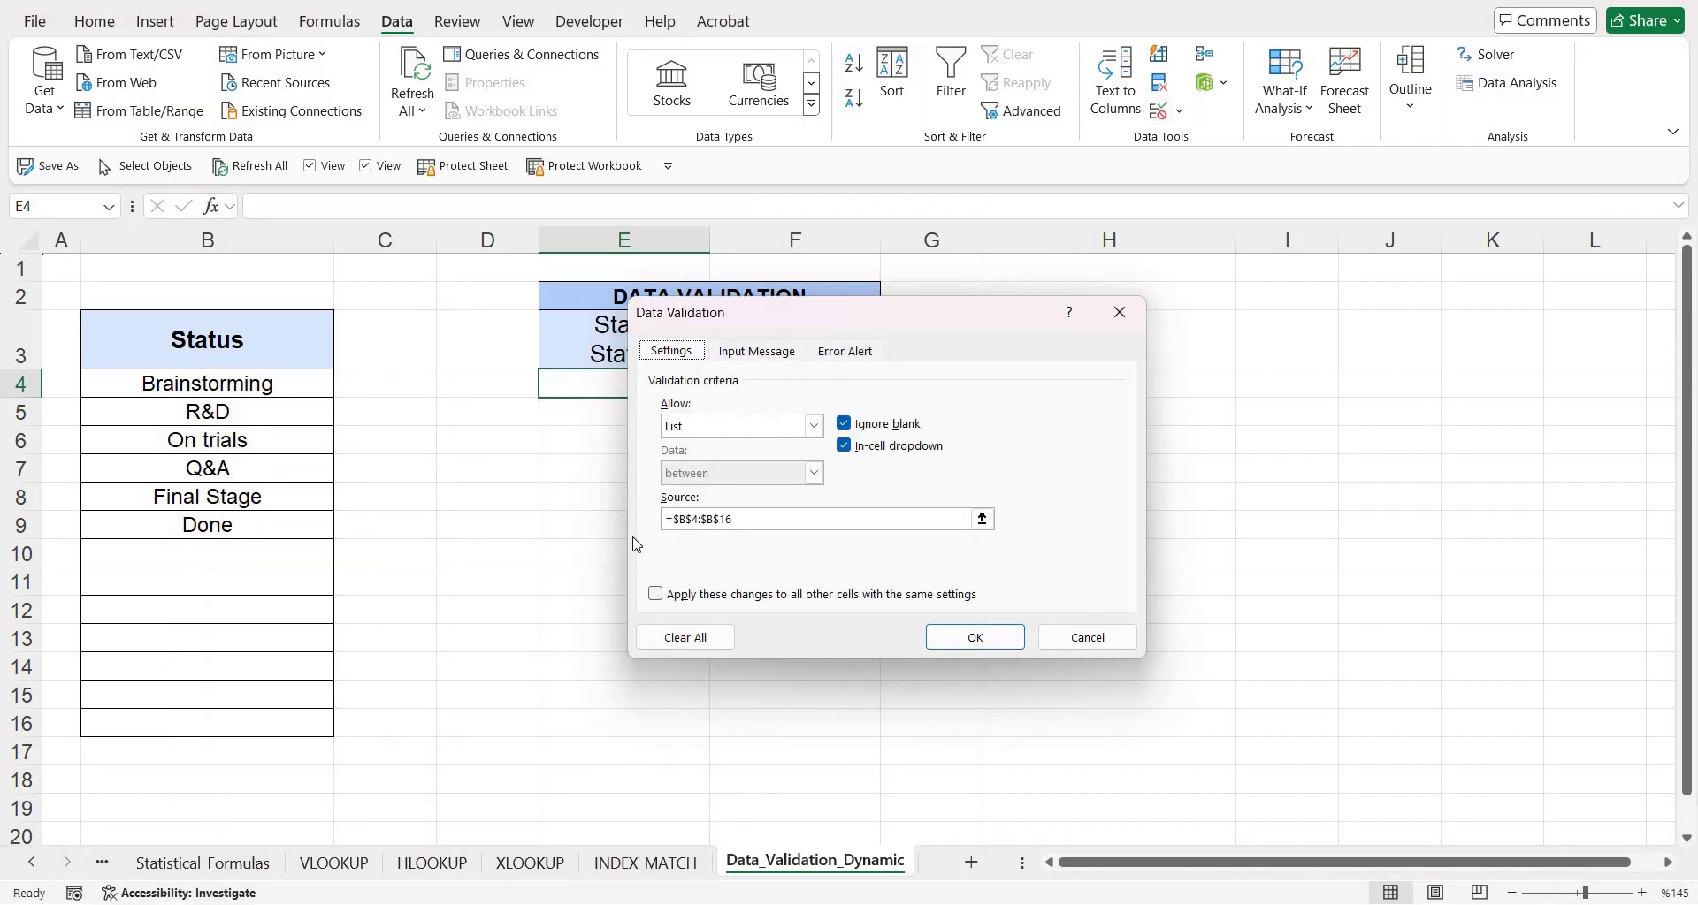
click(928, 519)
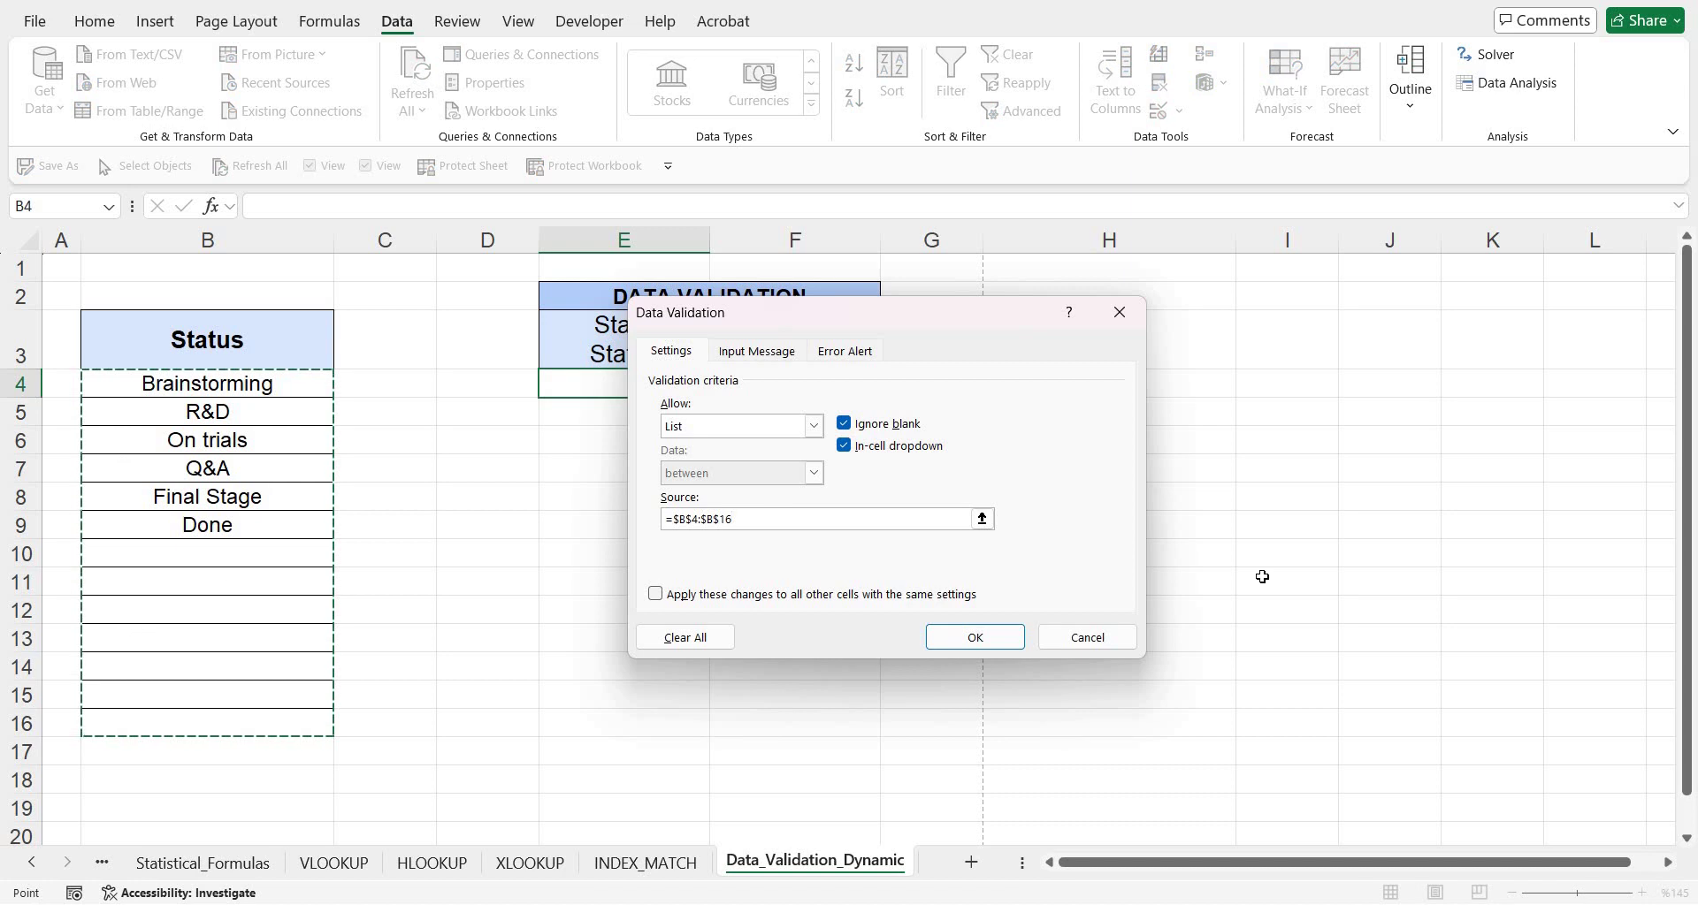
key(Return)
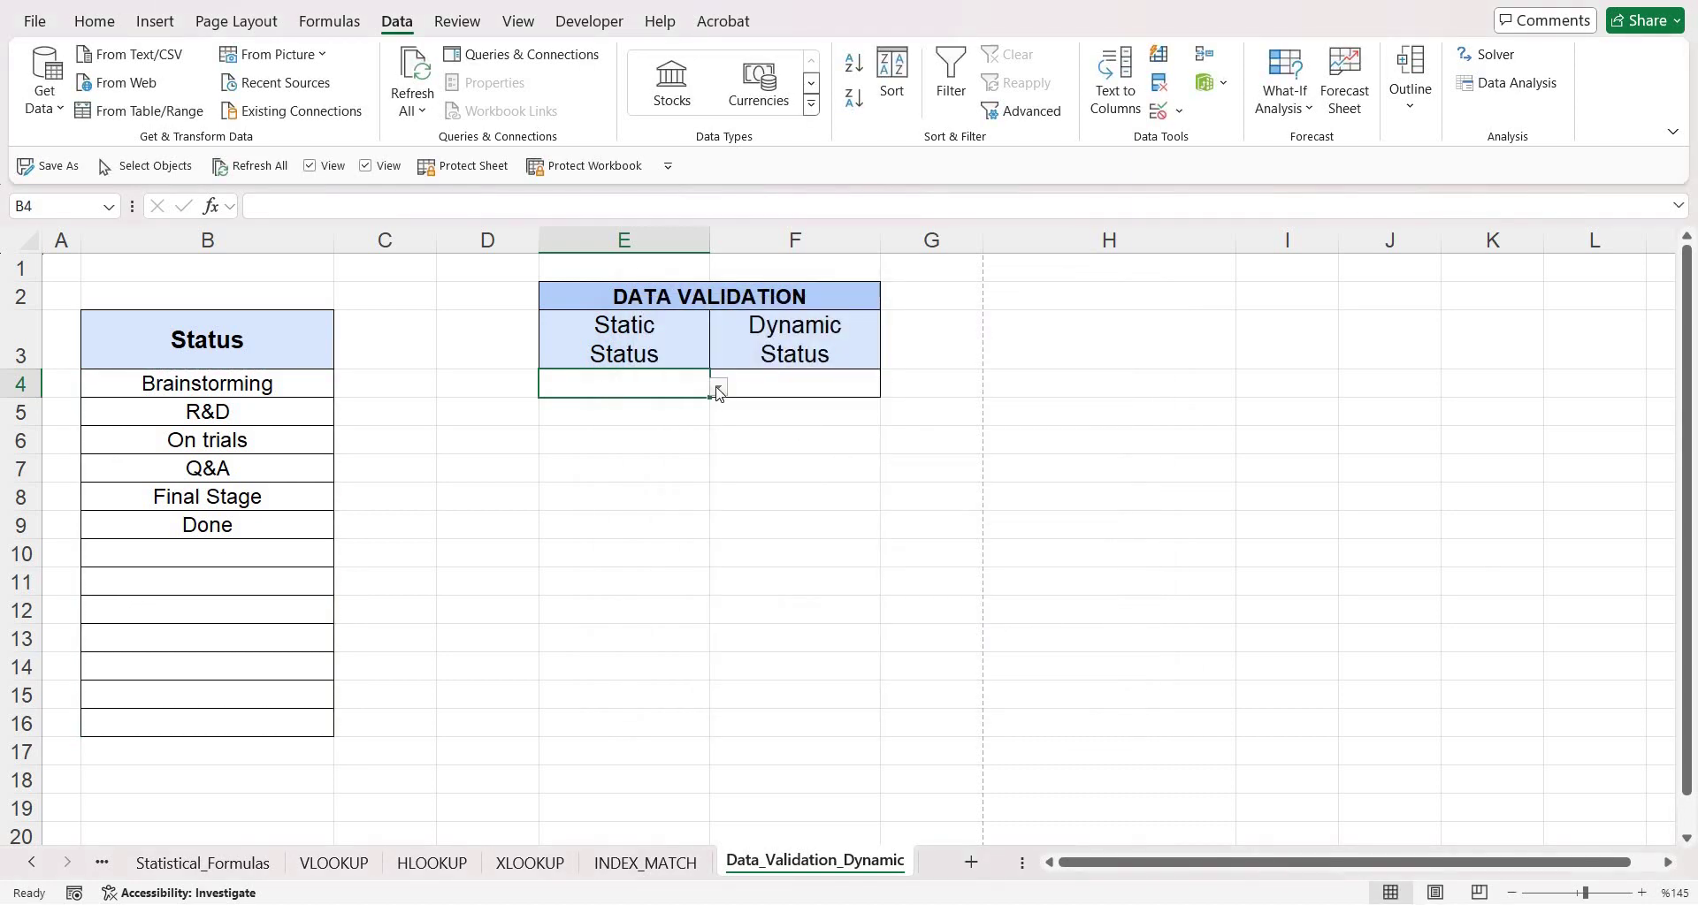
Examine the full length of the Static Status dropdown in E4, including the entries after Done
click(718, 389)
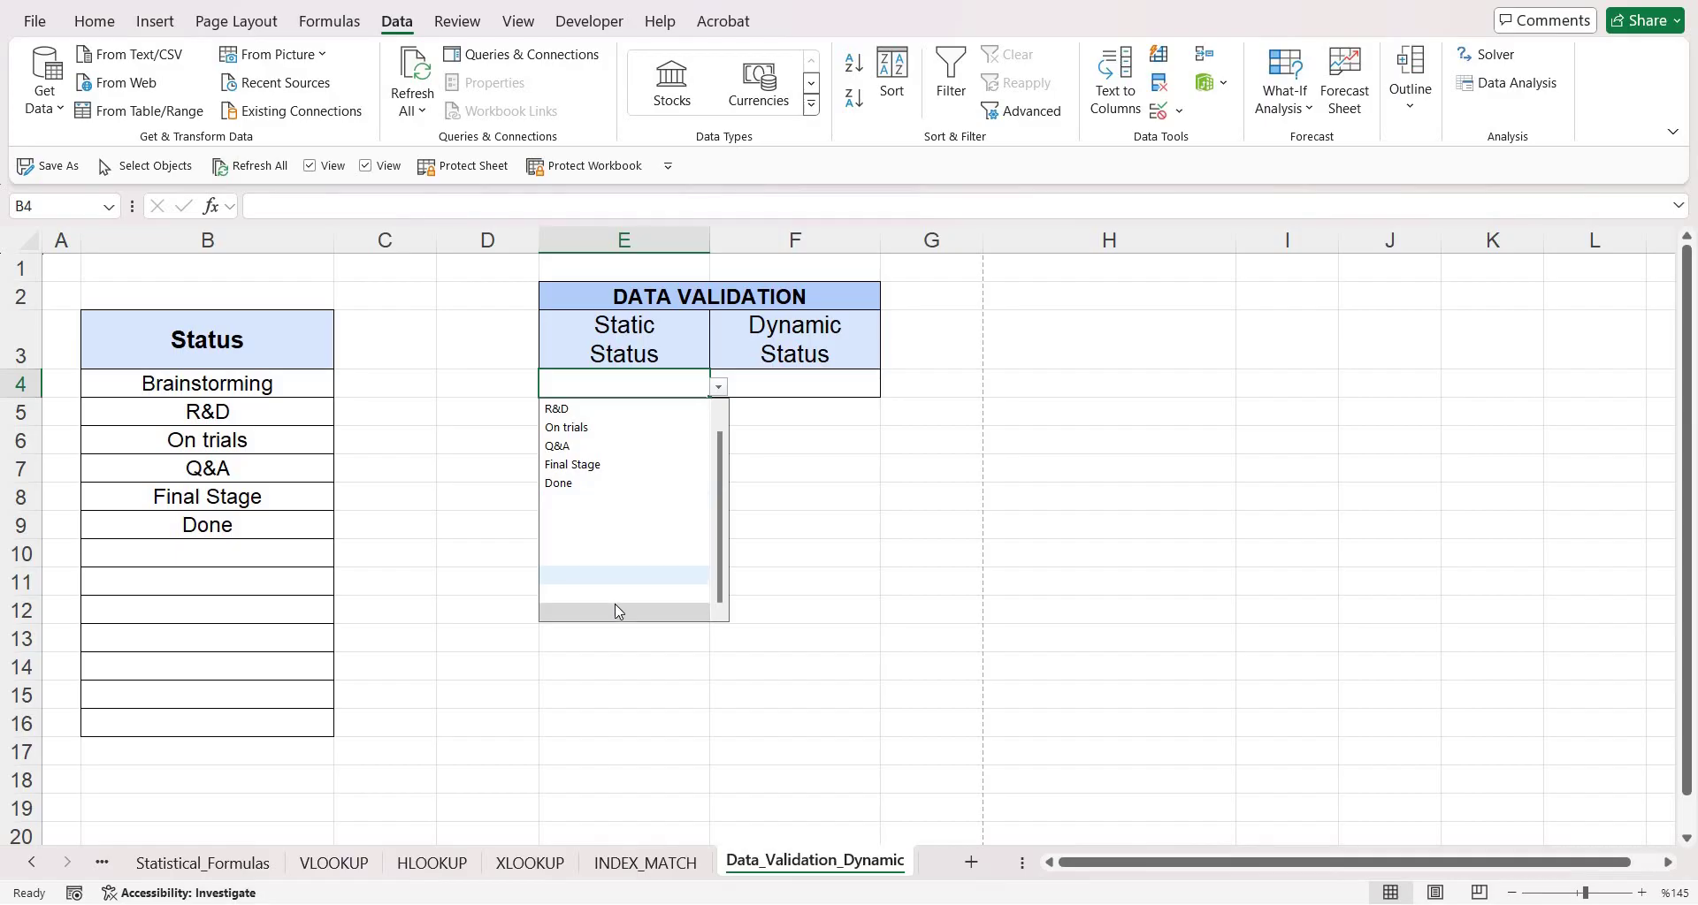
click(723, 392)
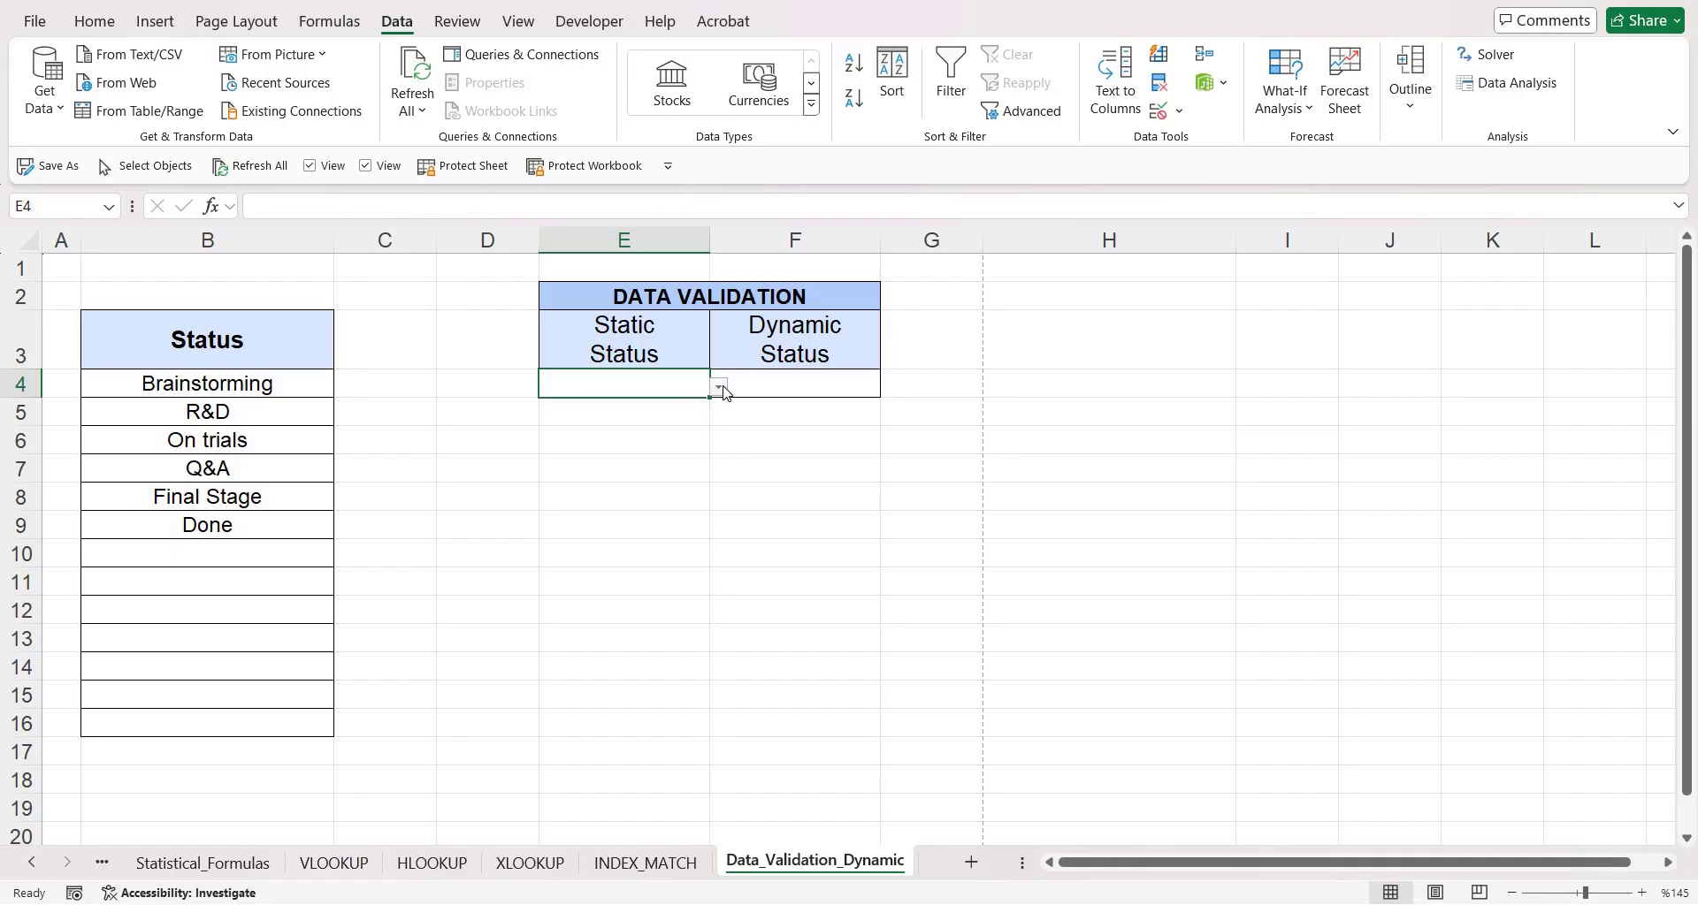
click(723, 392)
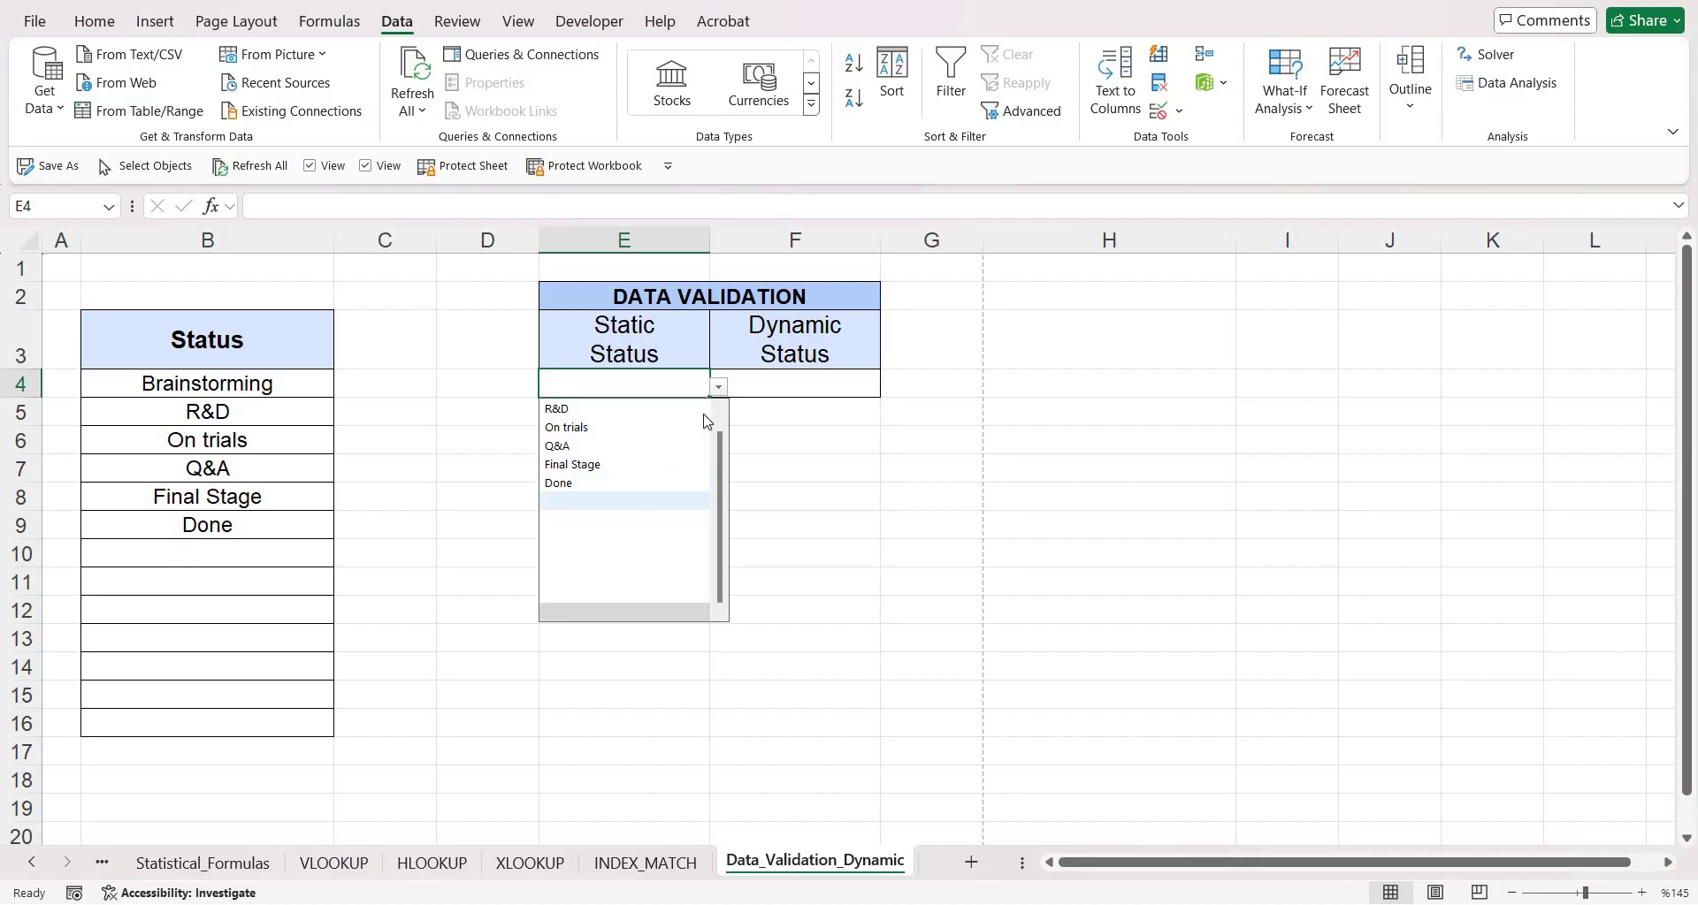
click(718, 387)
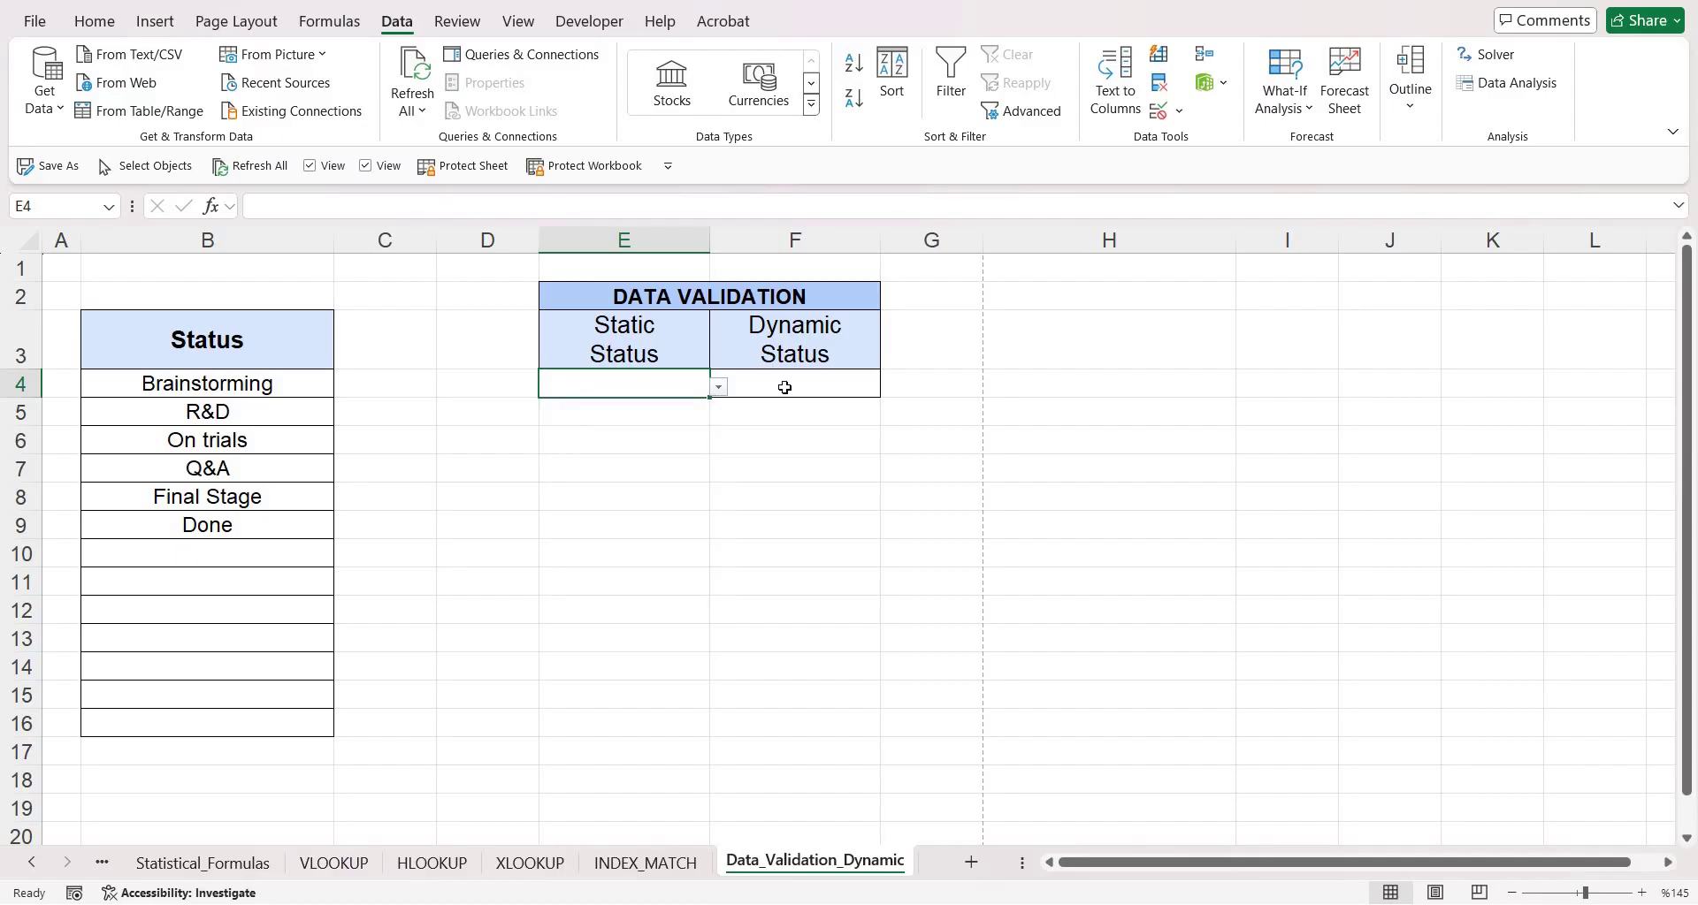
Check the Dynamic Status dropdown in F4 against the filled status entries in B4:B9
click(785, 387)
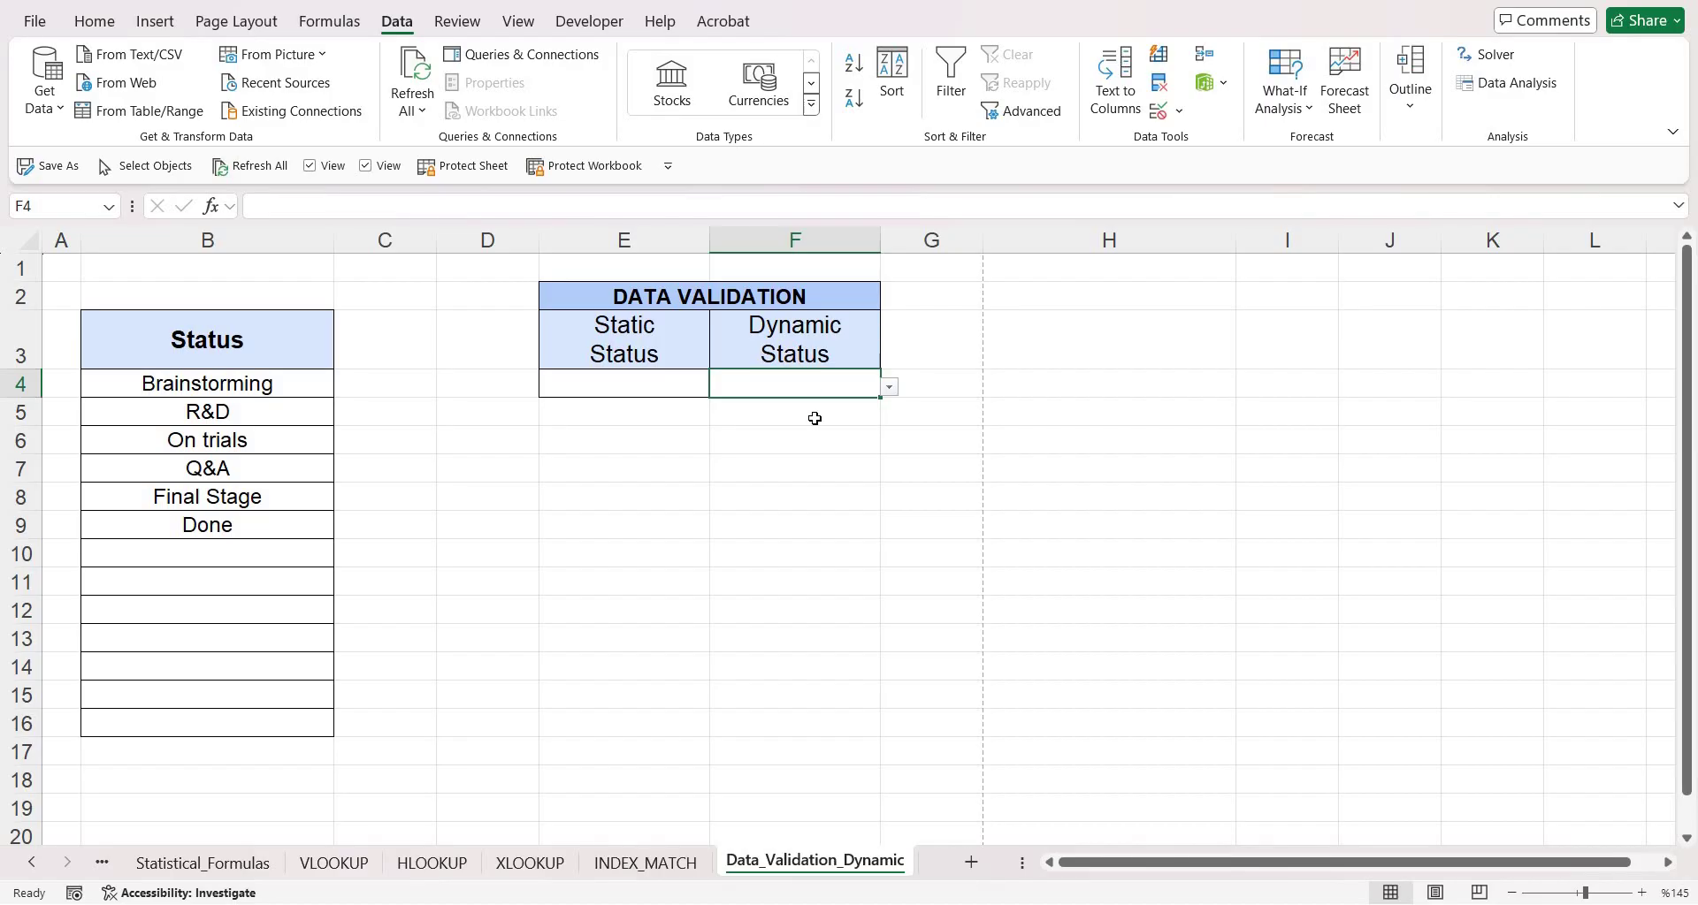
drag(210, 385, 268, 450)
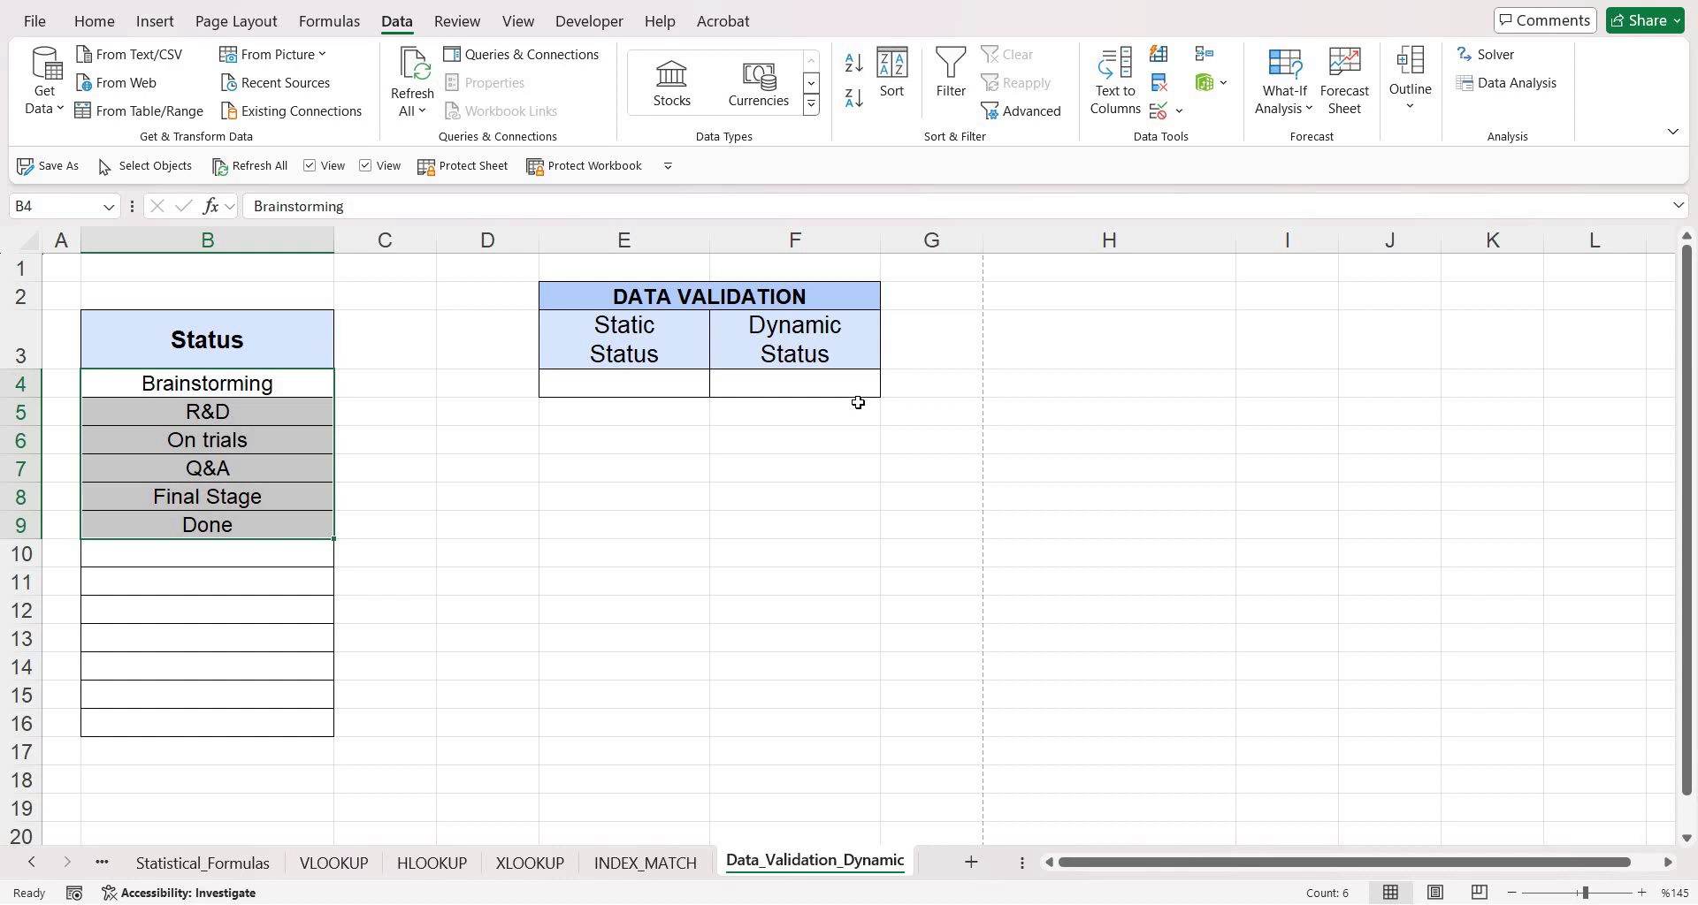
click(1044, 351)
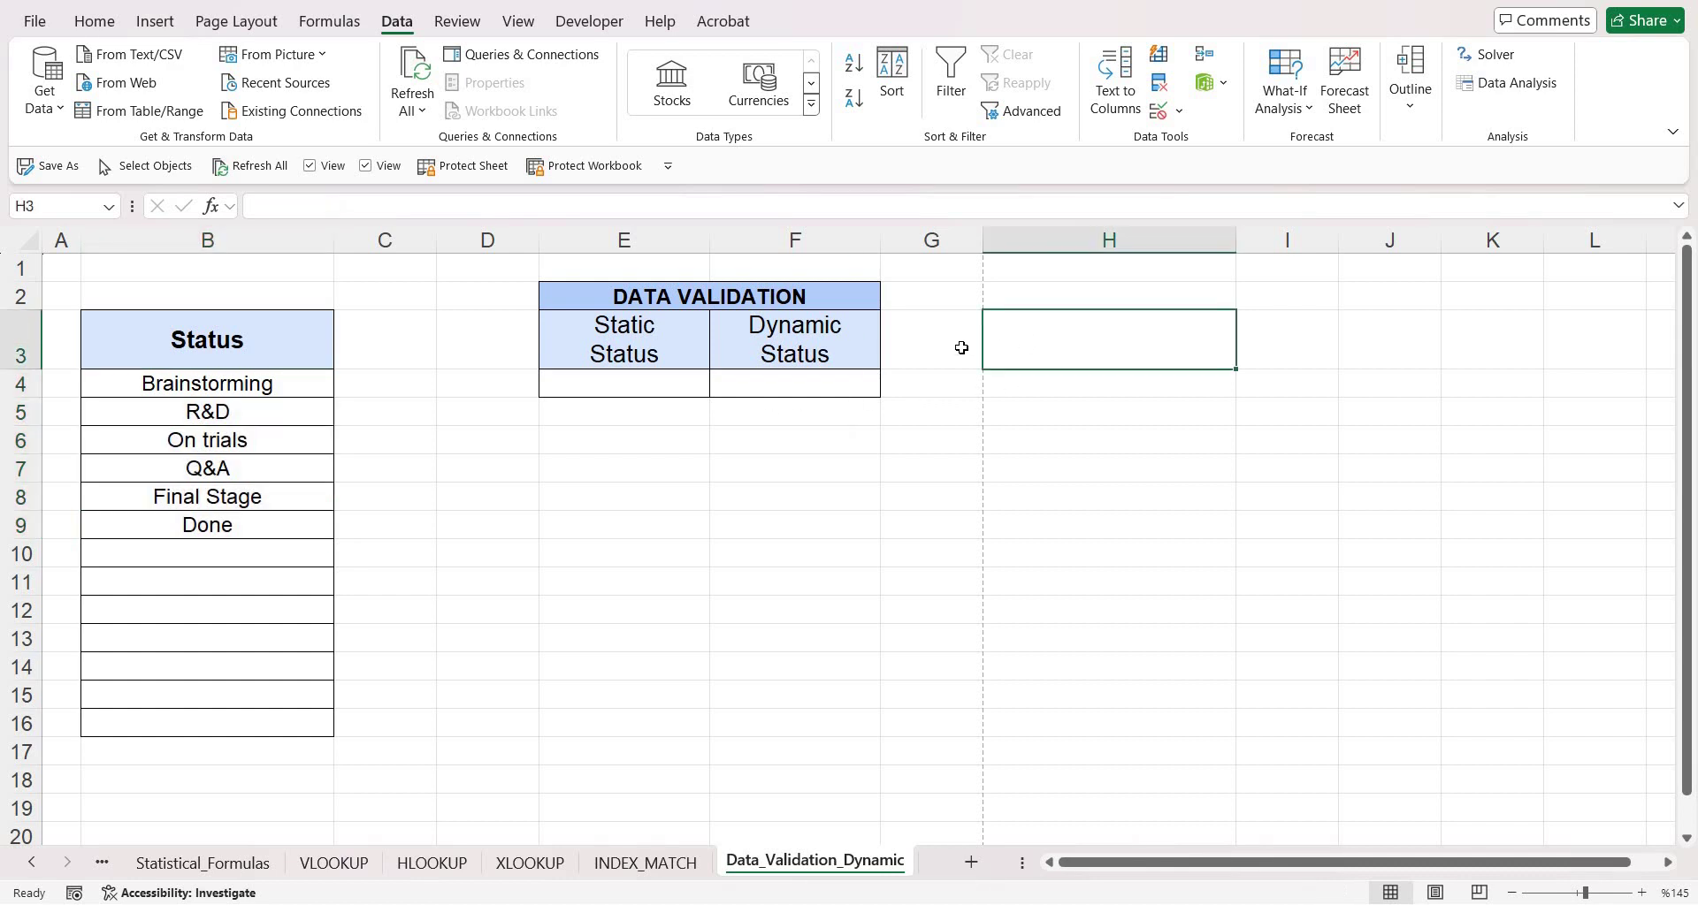
click(834, 387)
click(890, 387)
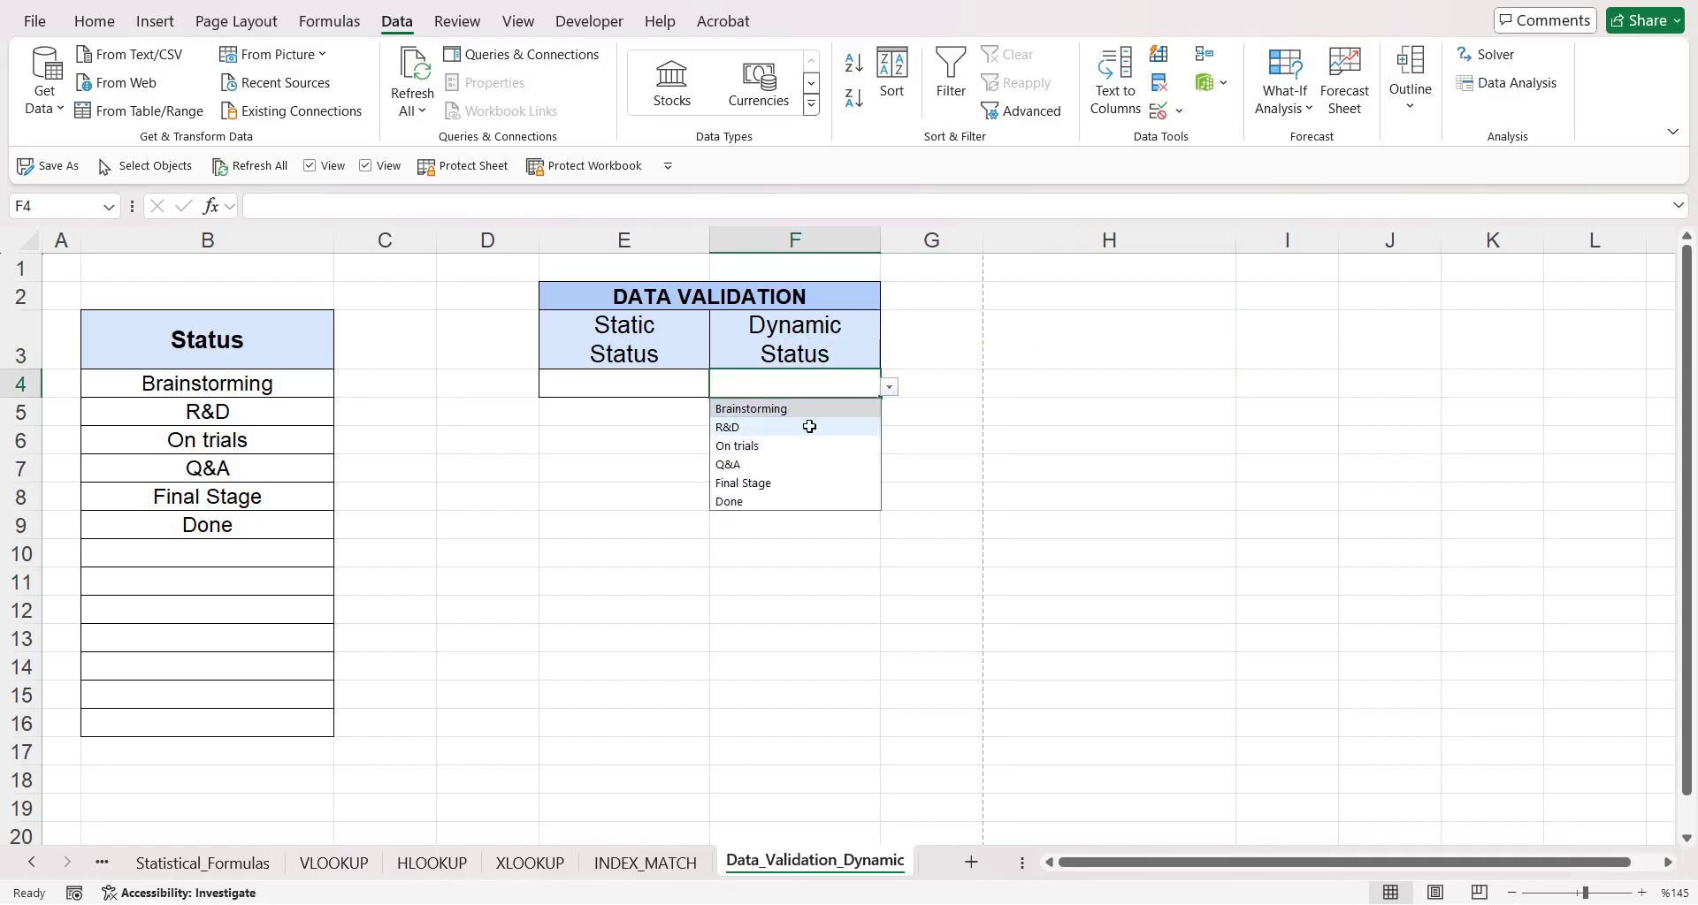
click(1006, 403)
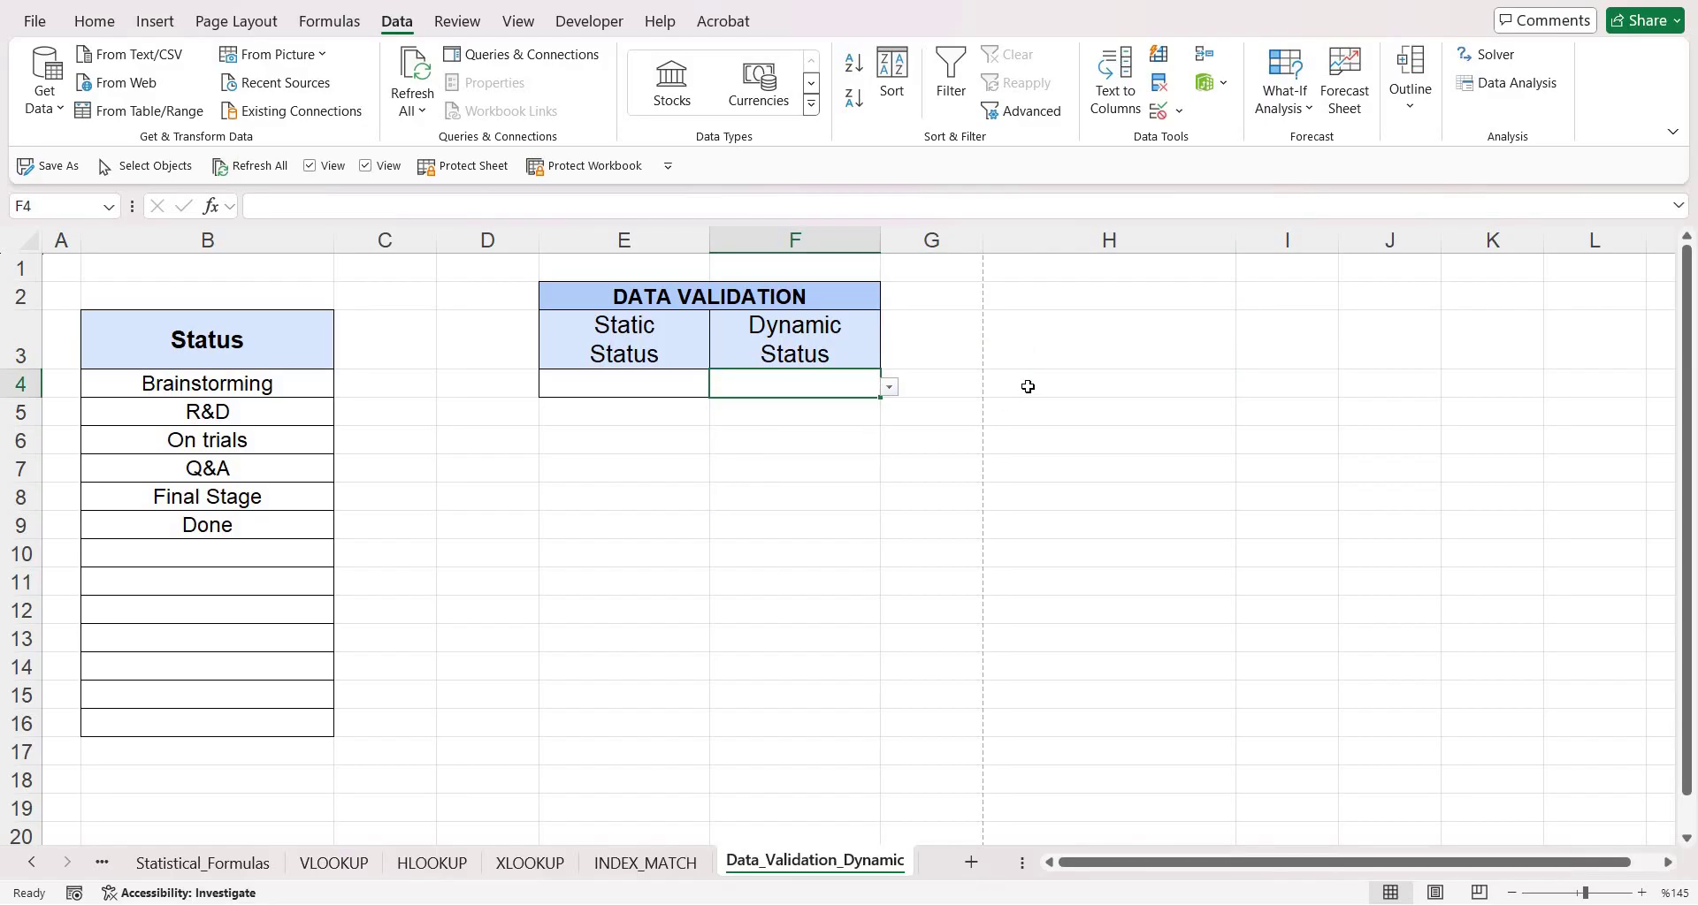
Start an OFFSET formula in H4 with B4 as the reference, leaving the rows and columns arguments empty
click(1027, 387)
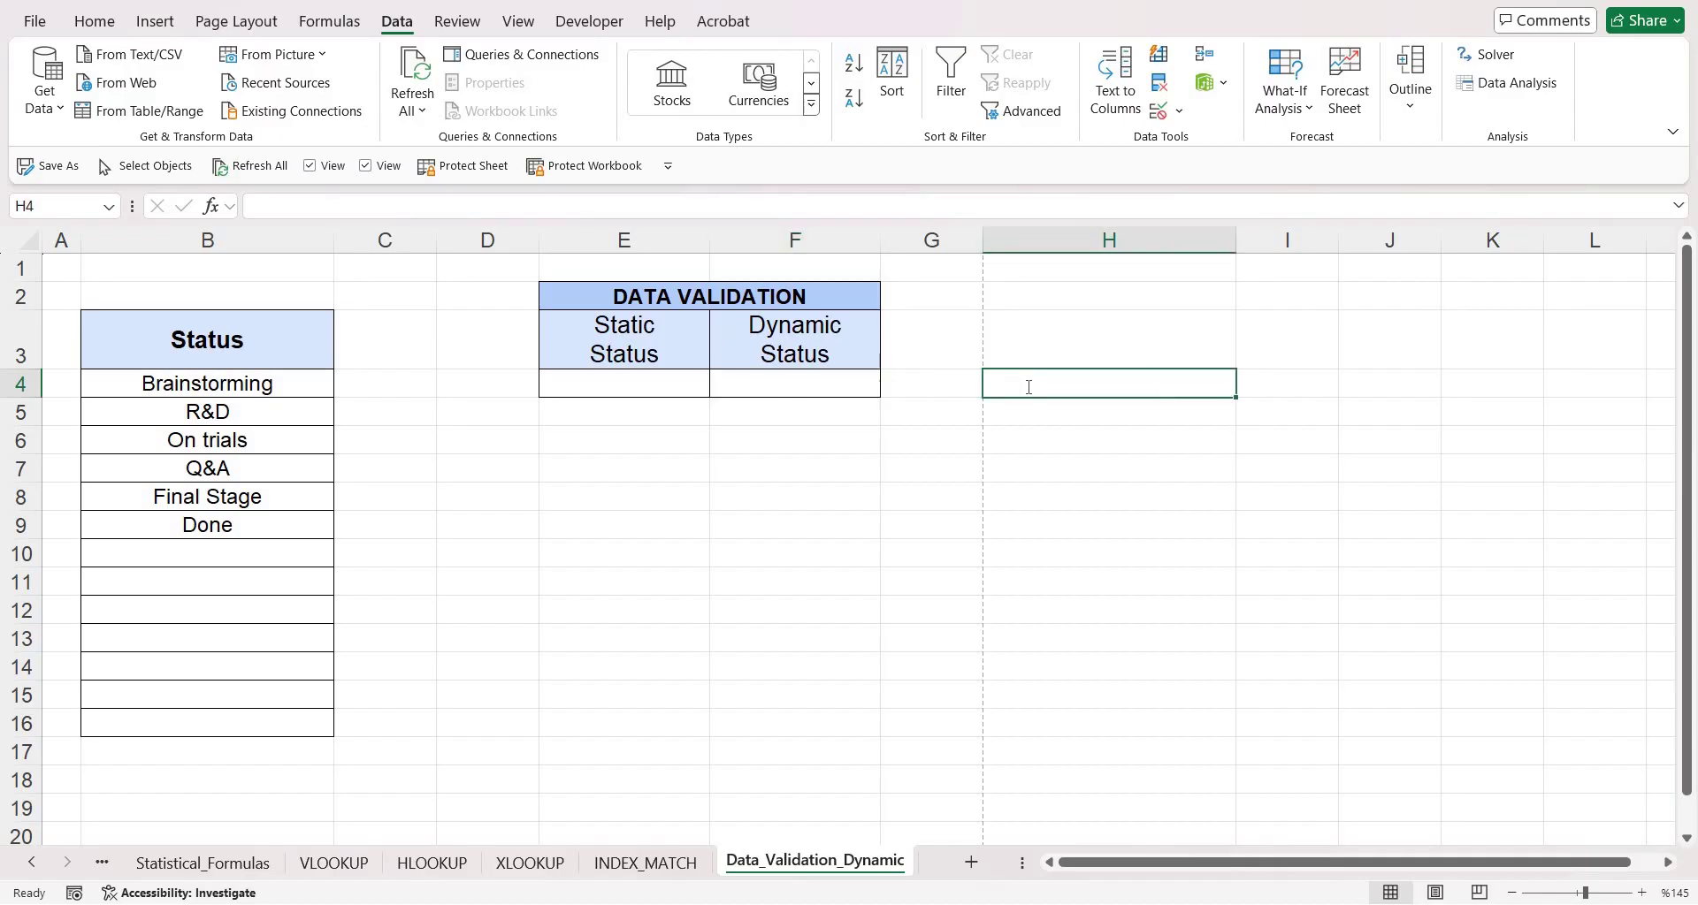
text(=)
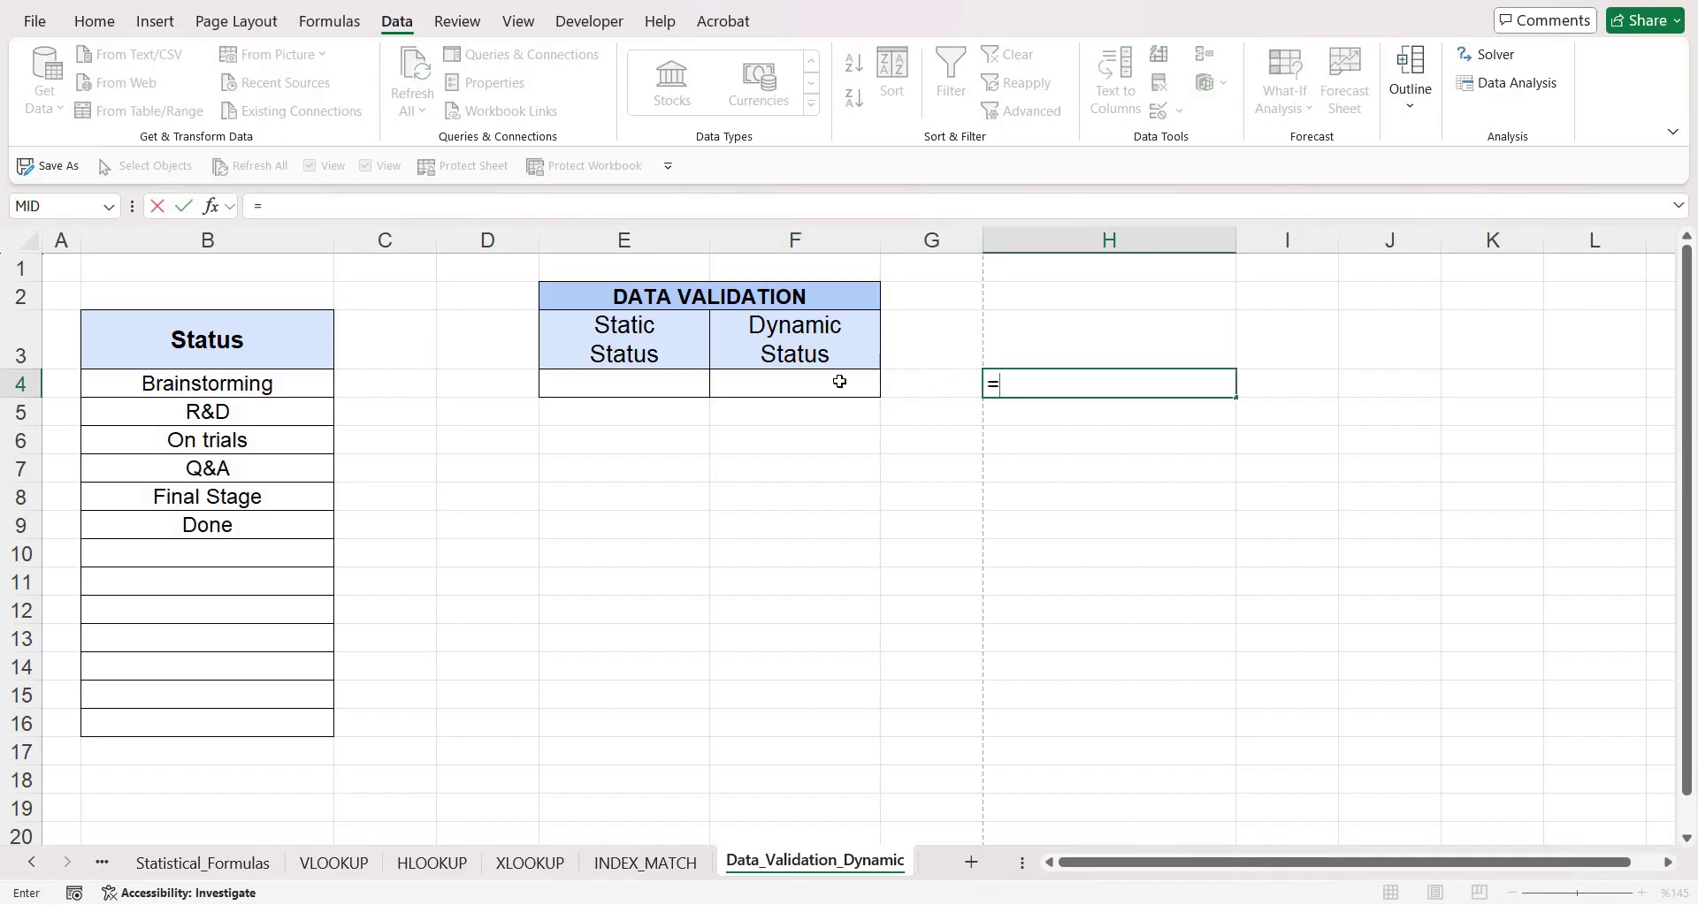
text(OF)
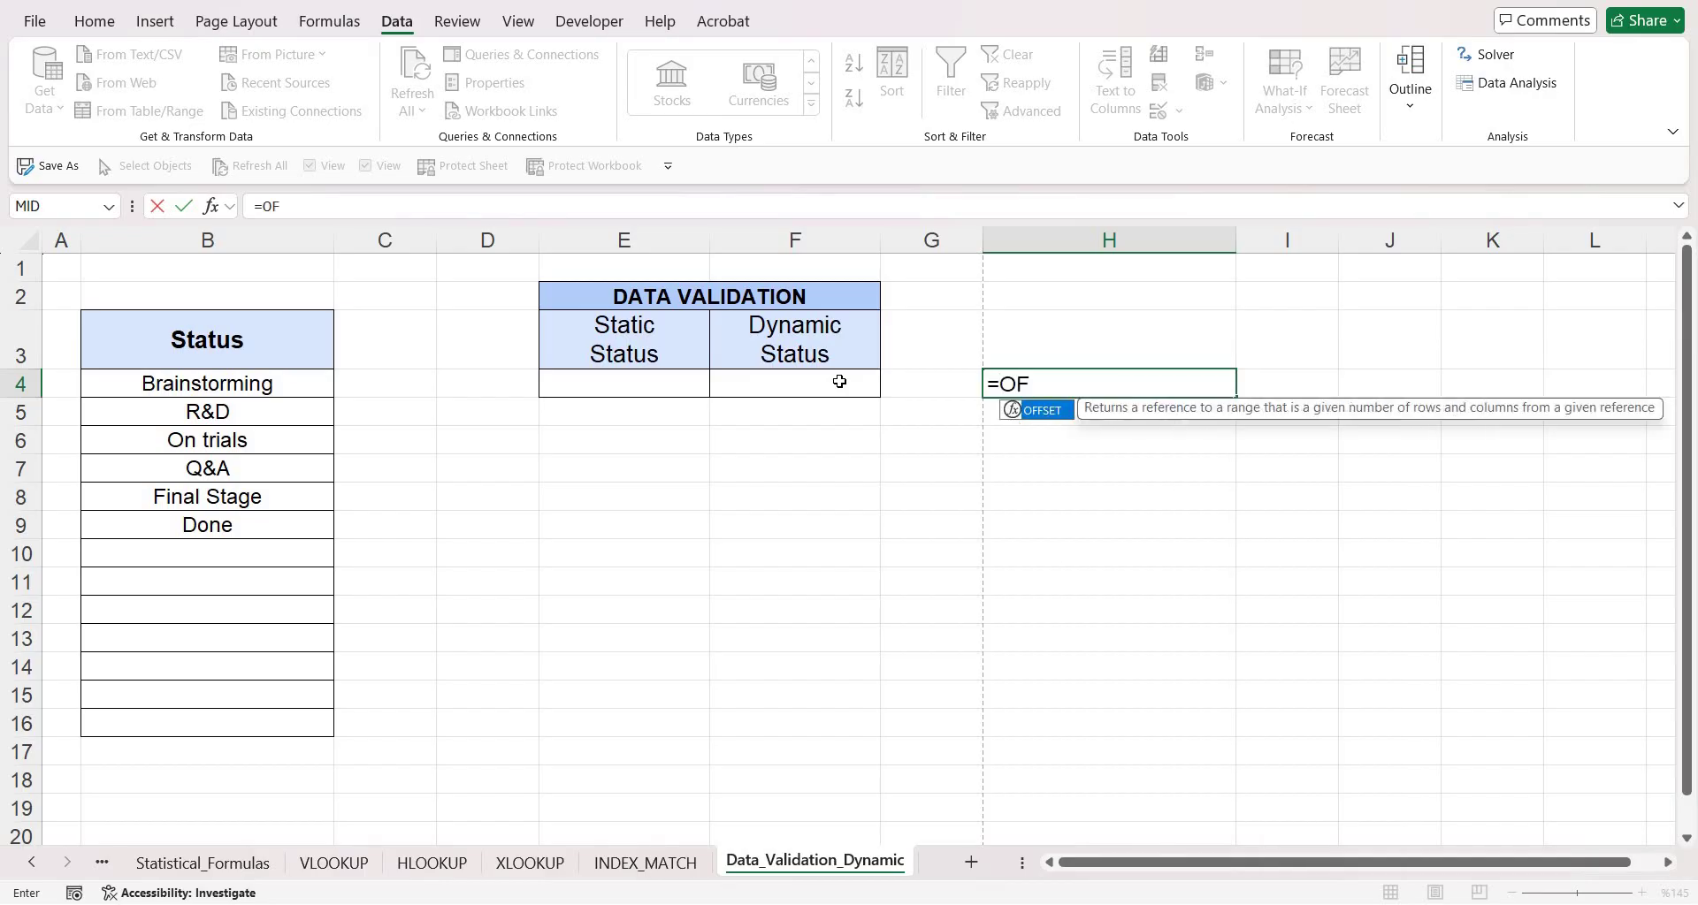
text(F)
key(Tab)
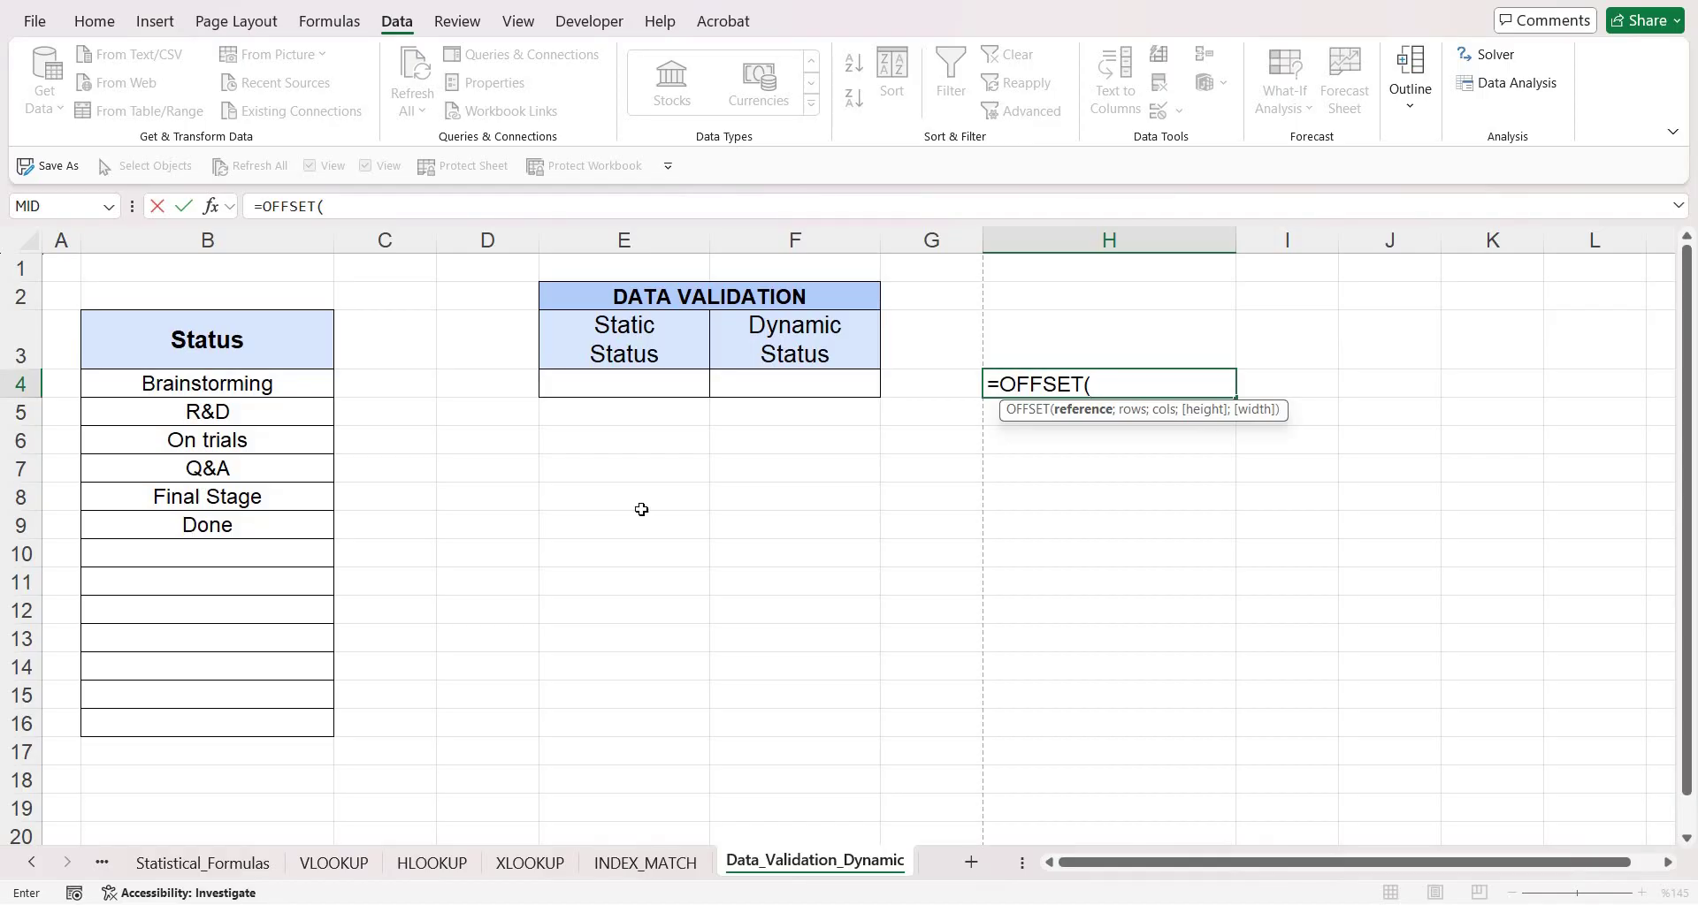
click(220, 383)
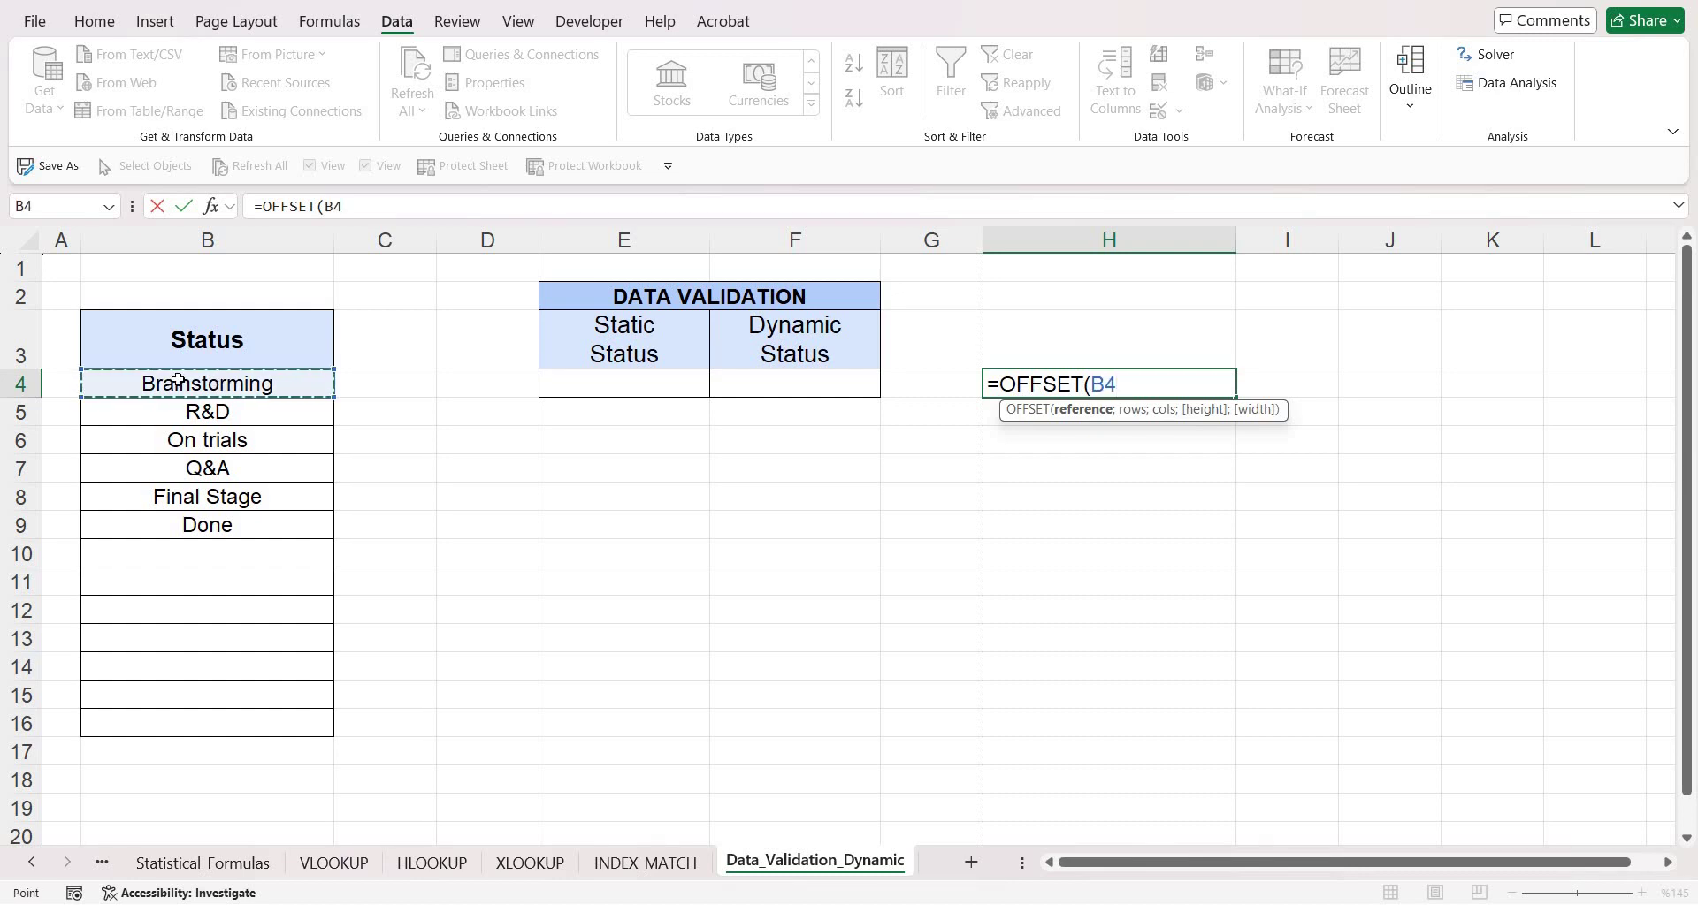
text(;)
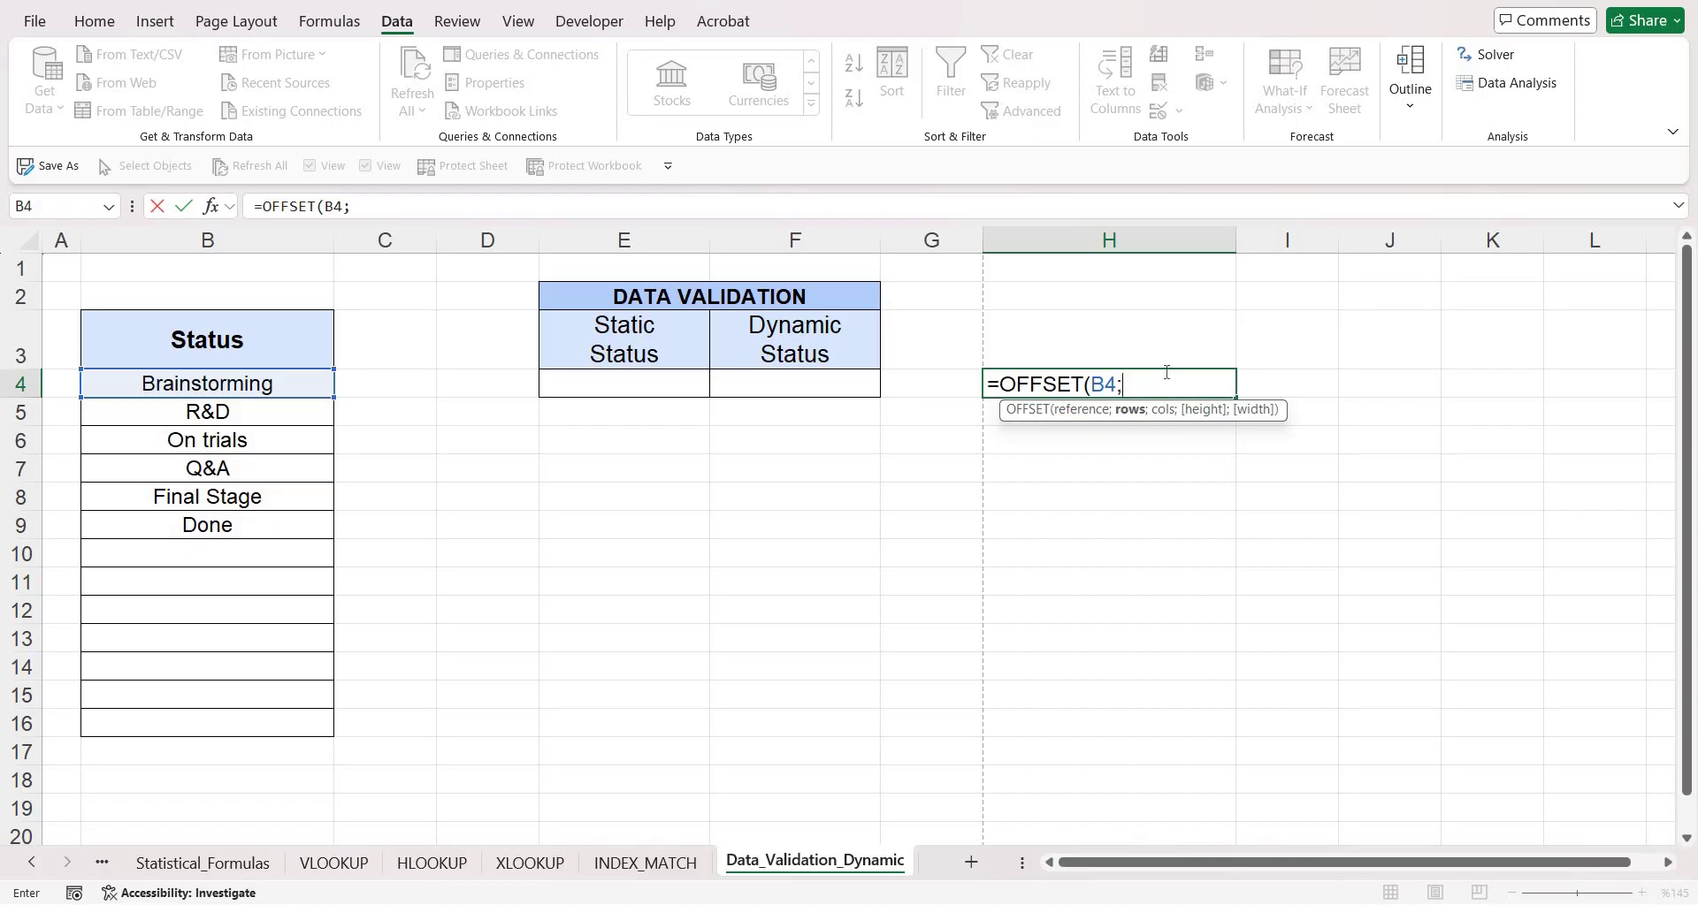
text(;;)
drag(218, 385, 182, 525)
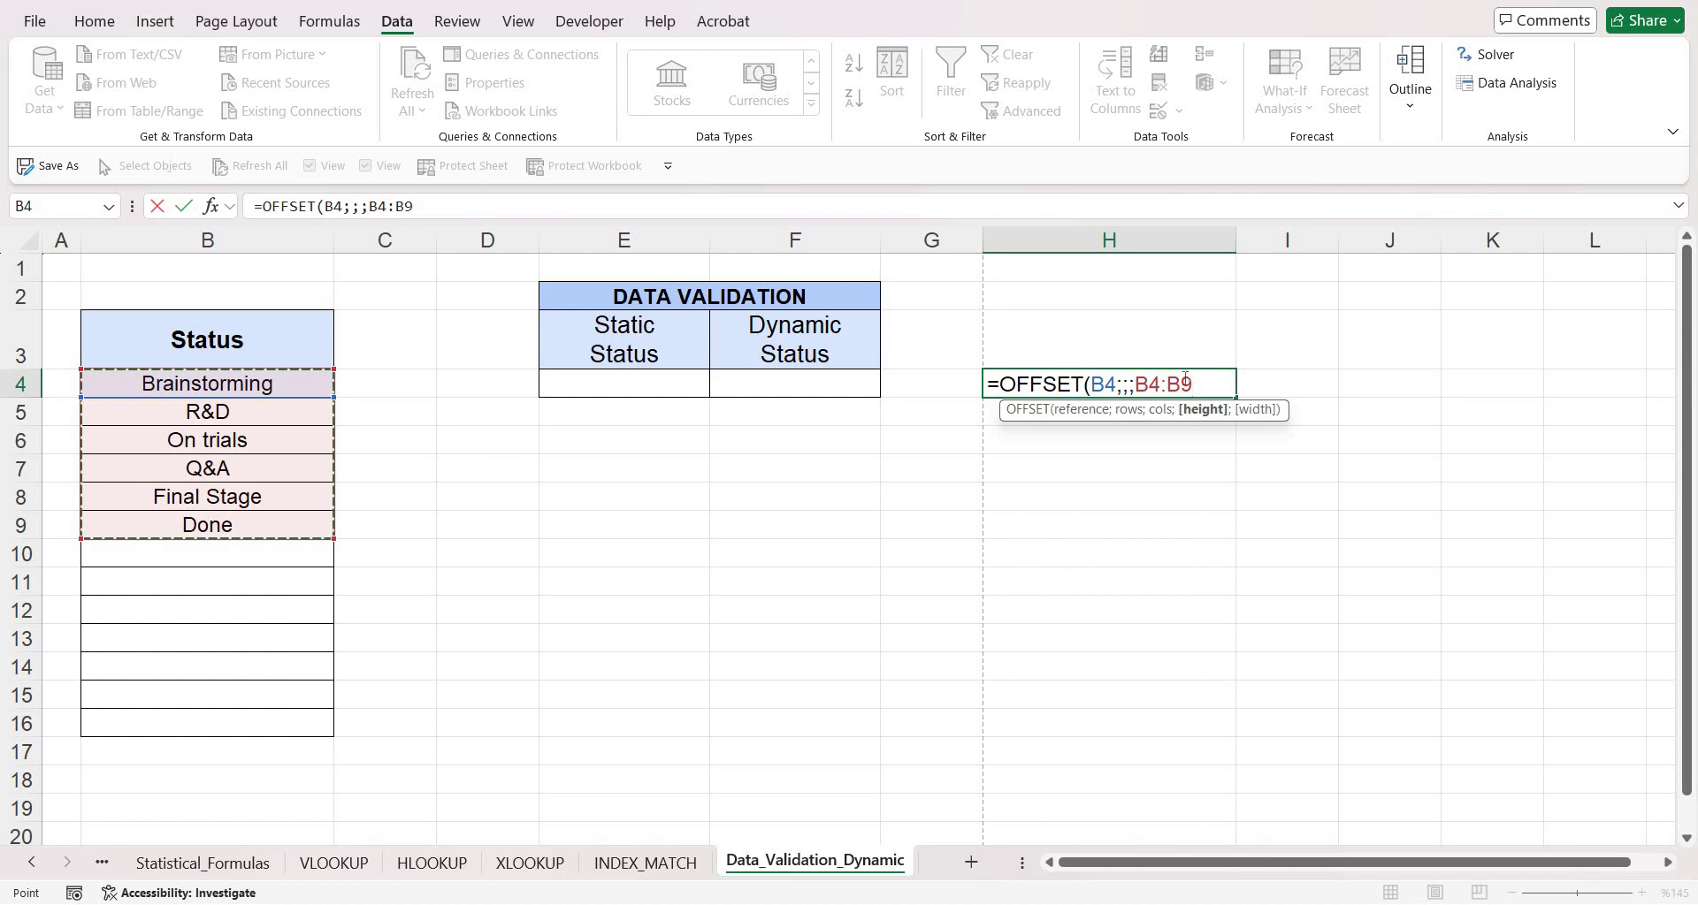
key(BackSpace)
key(BackSpace)
key(BackSpace)
key(BackSpace)
key(BackSpace)
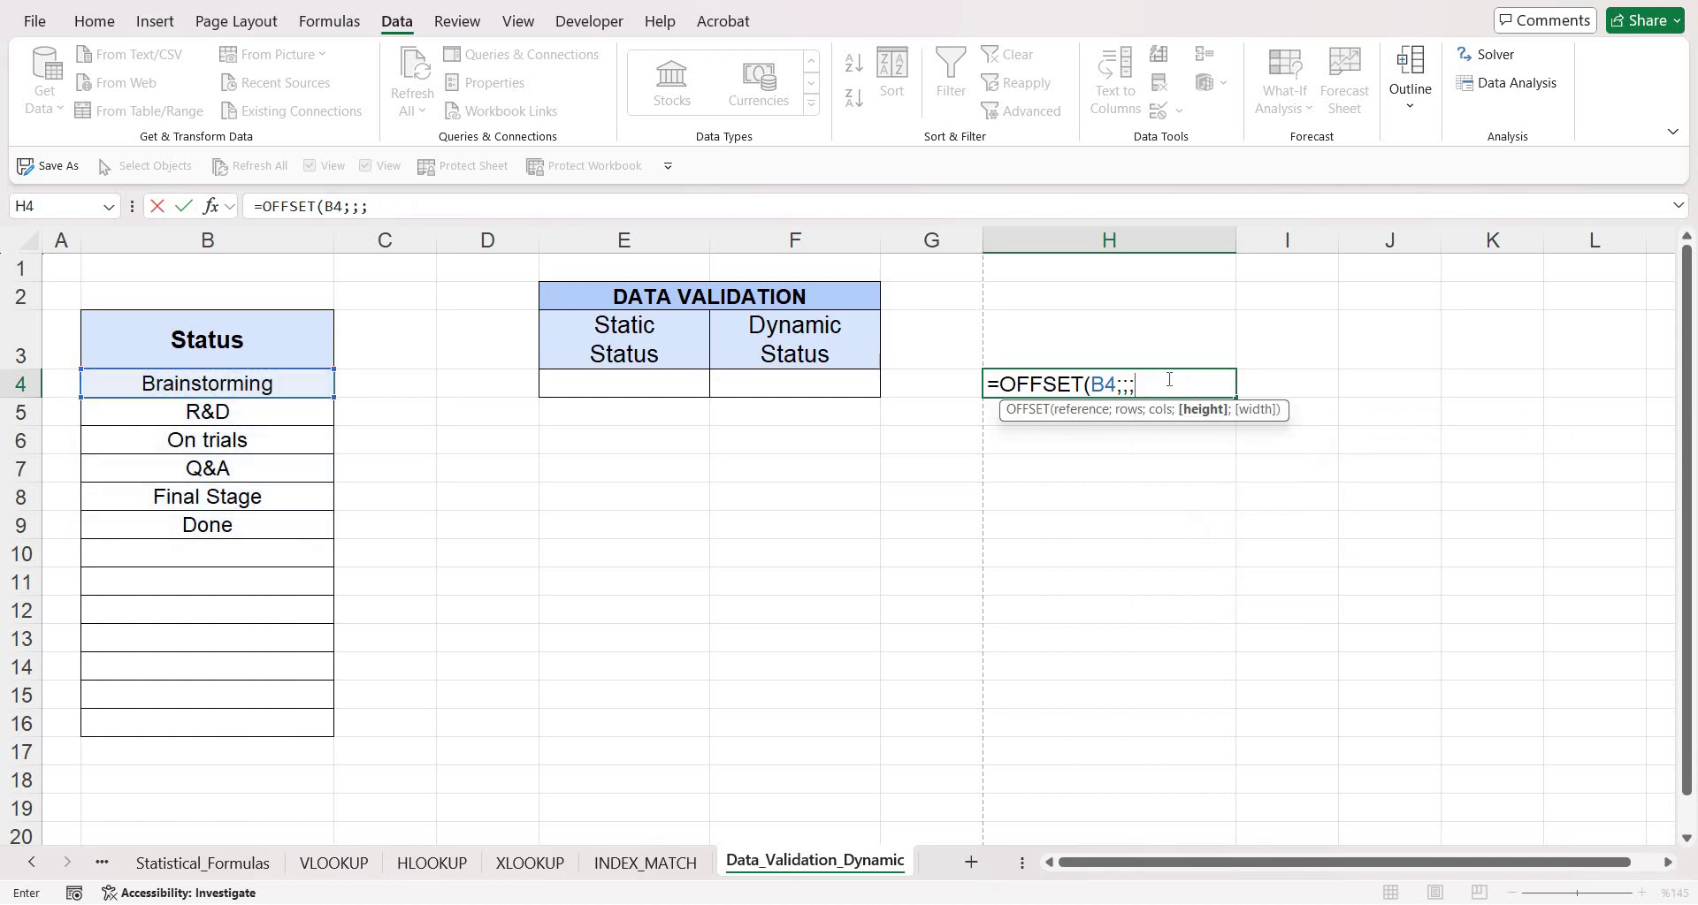
Use COUNTA(B4:B16) as the height argument of the OFFSET formula in H4
text(COUNT)
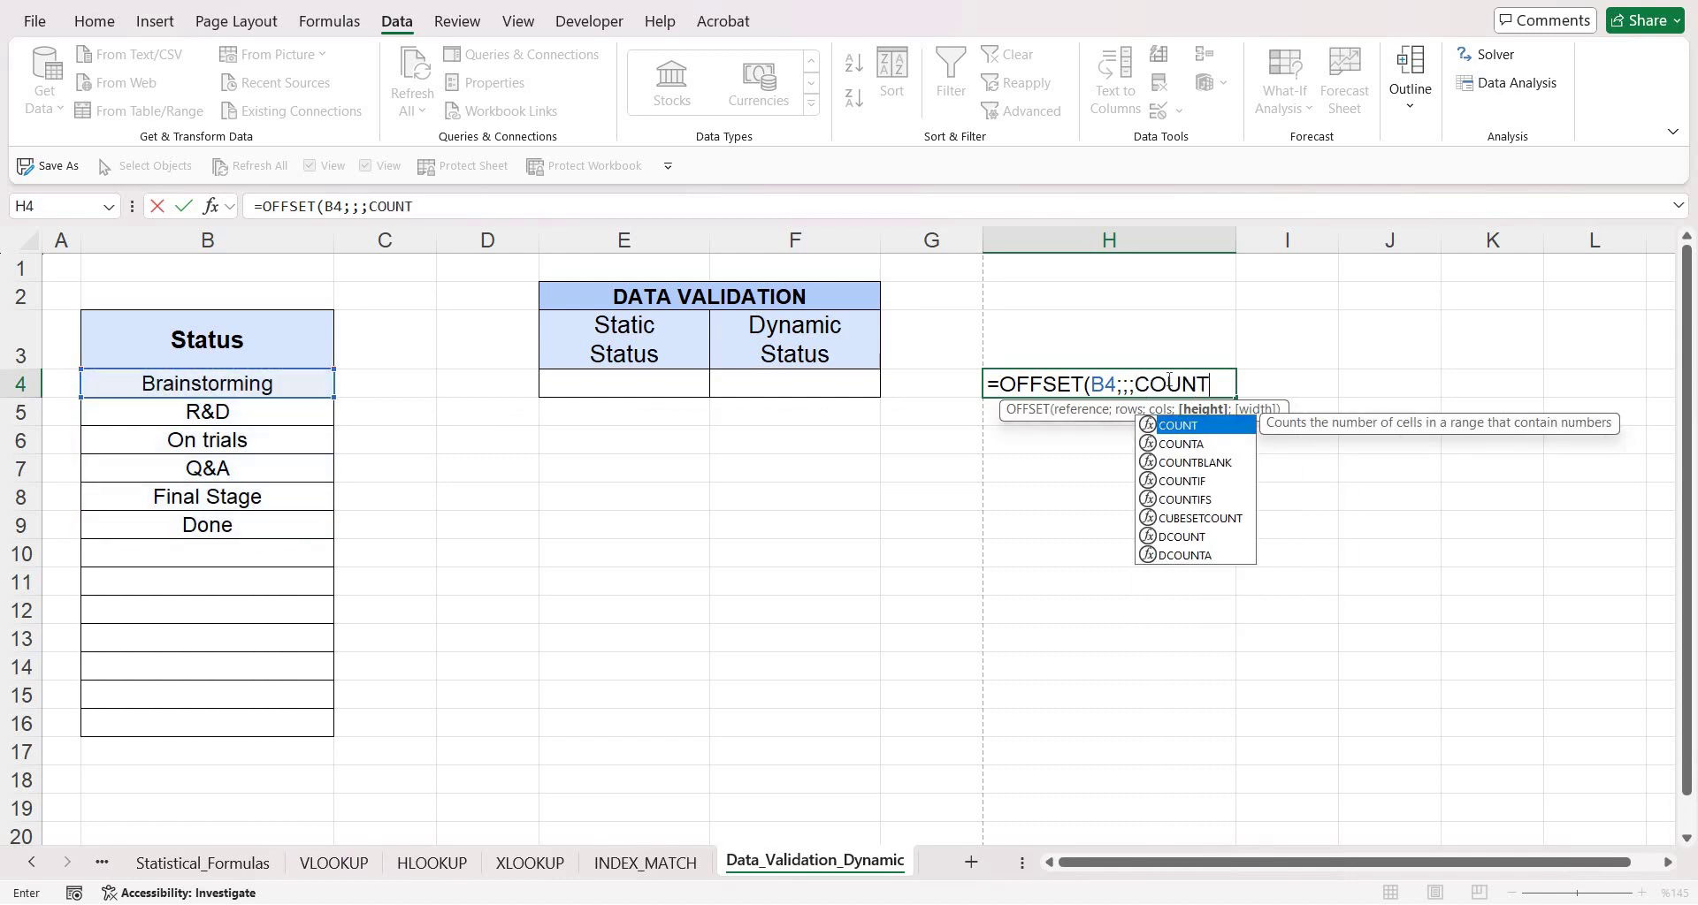
key(Down)
key(Tab)
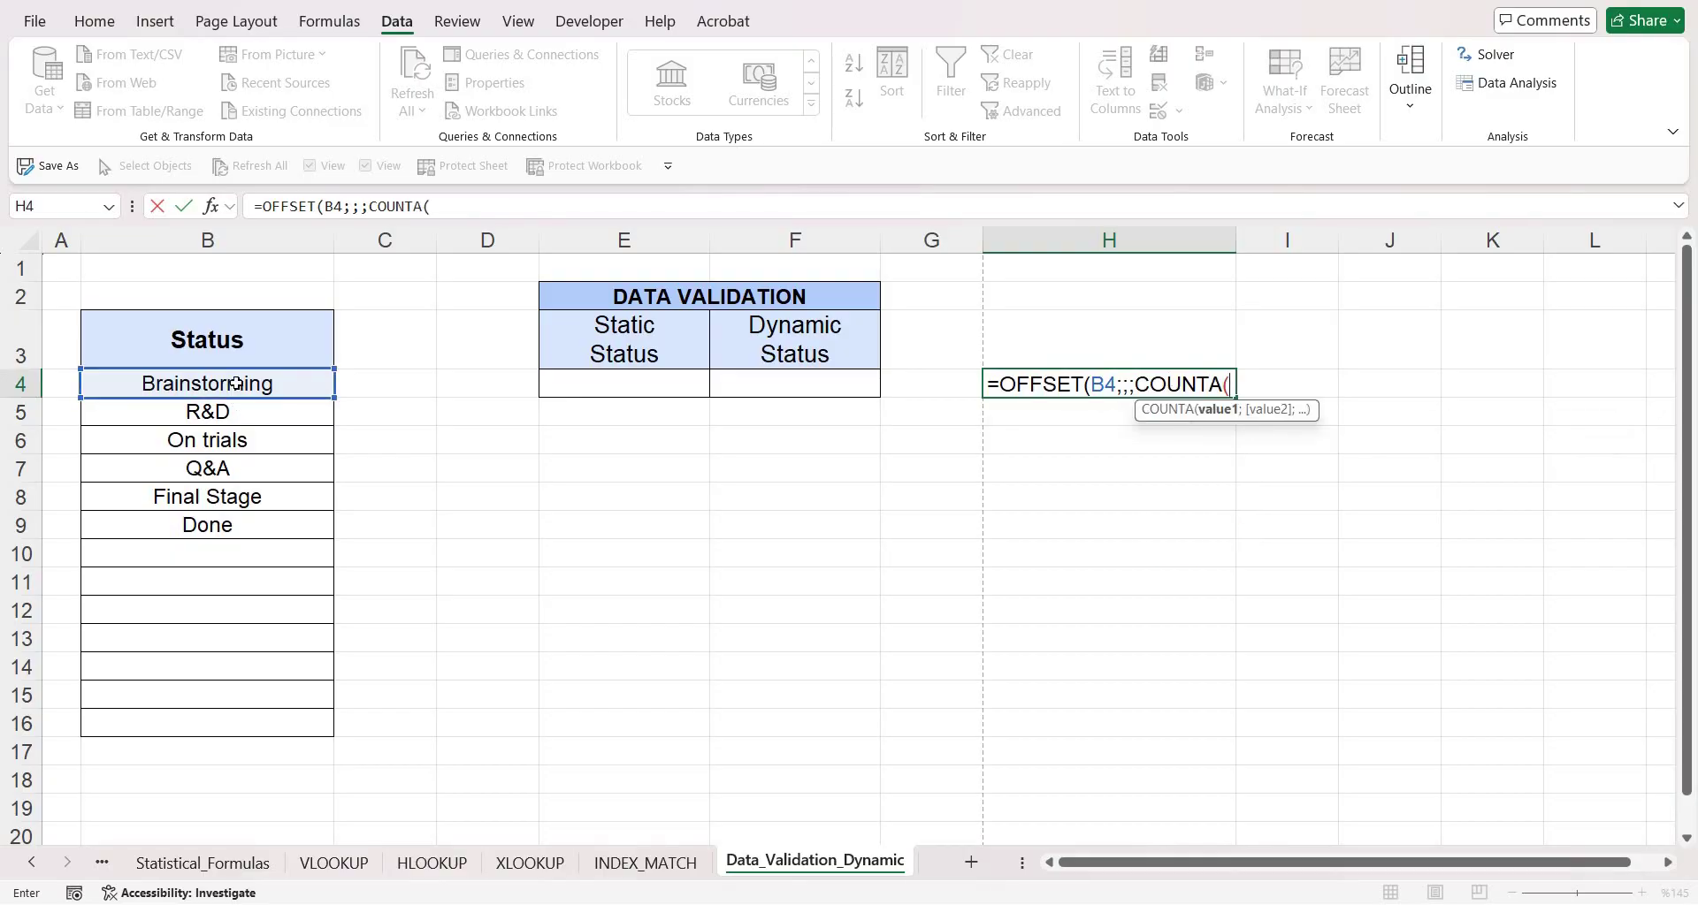
drag(235, 383, 253, 712)
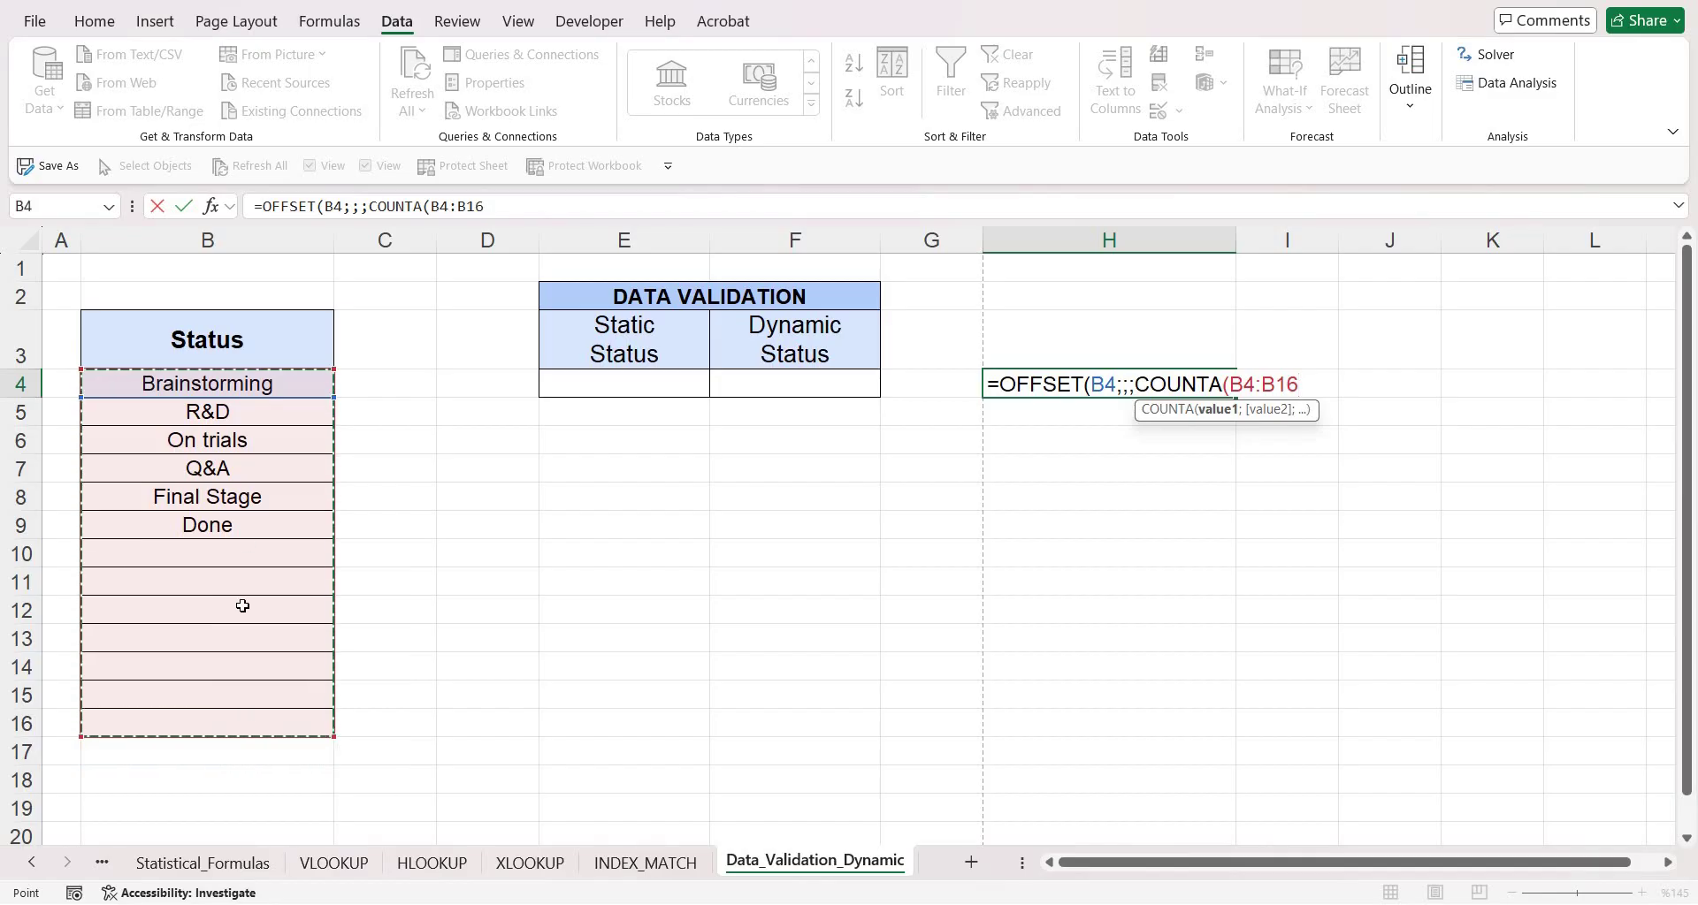
text())
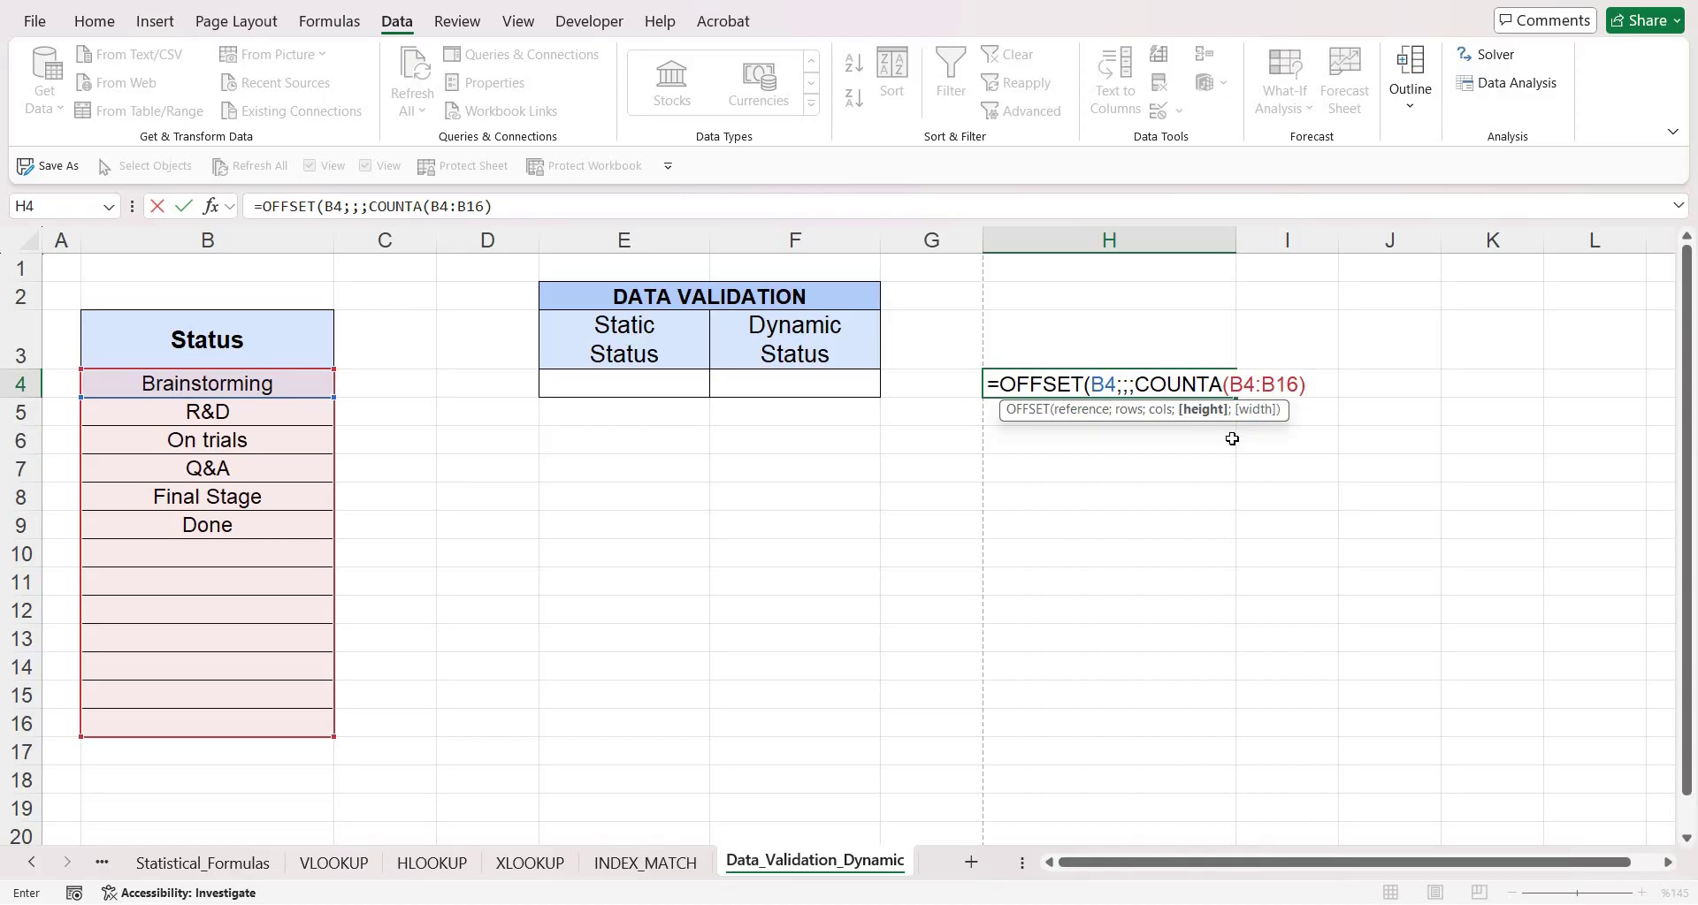
Set the OFFSET width argument to 1 and complete the formula in H4
text(;1.9)
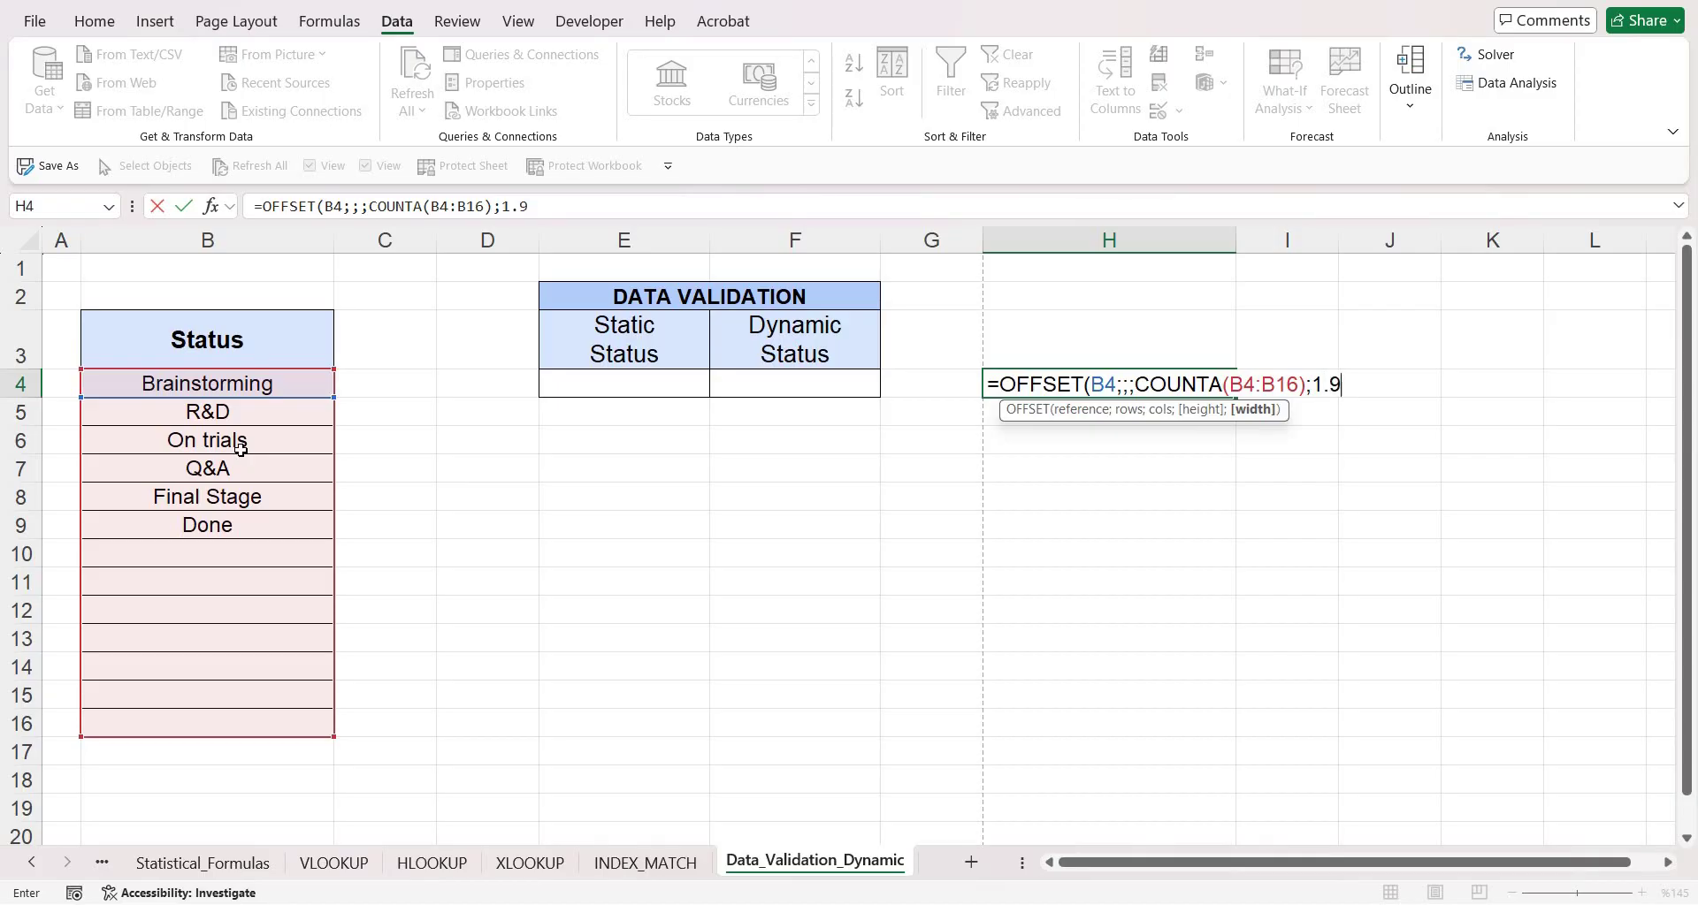
key(BackSpace)
key(BackSpace)
text())
key(Return)
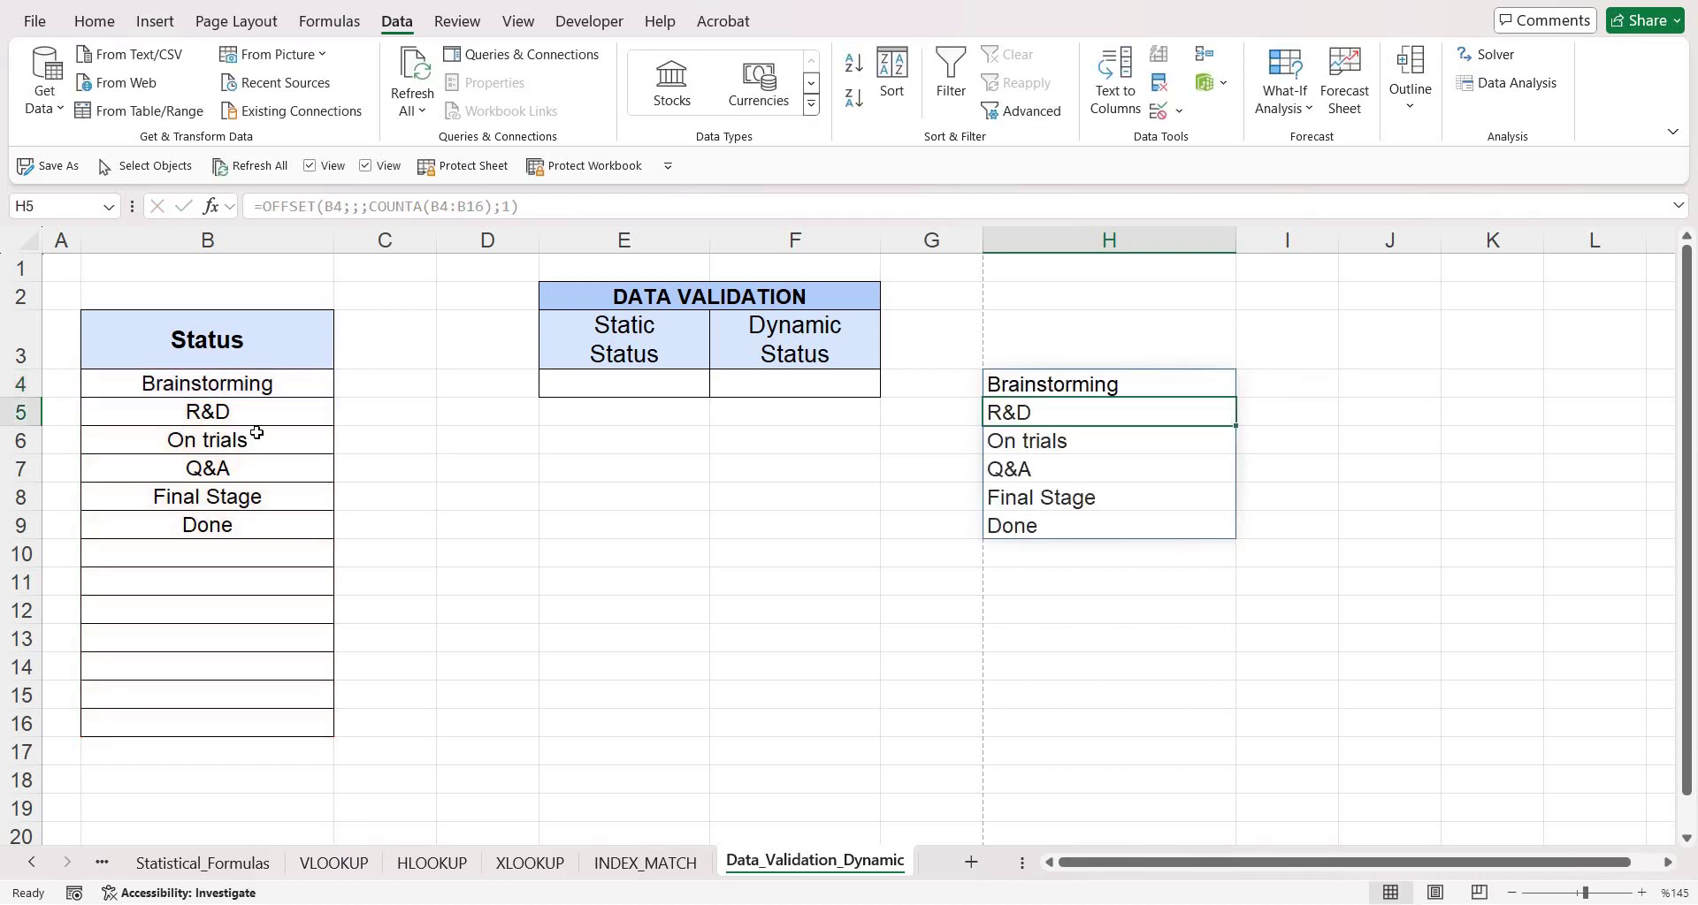
Compare the spilled list in H4:H9 with the source entries in B4:B9, and copy the full OFFSET formula text from H4
drag(1045, 382, 1043, 526)
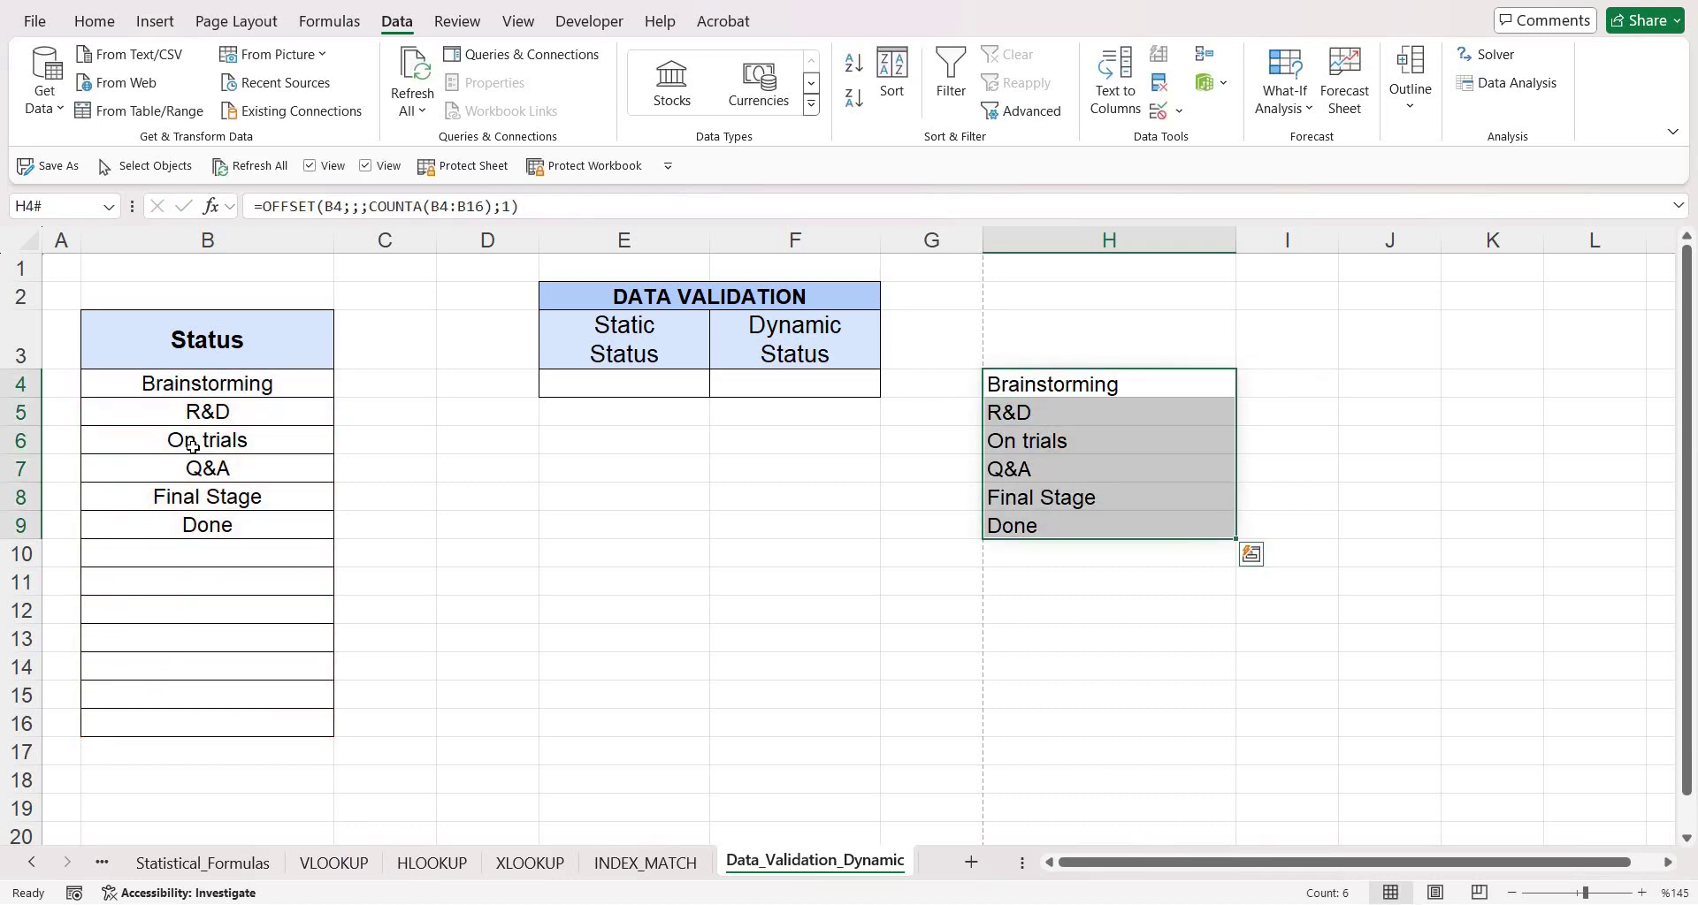
drag(196, 385, 204, 522)
click(1094, 390)
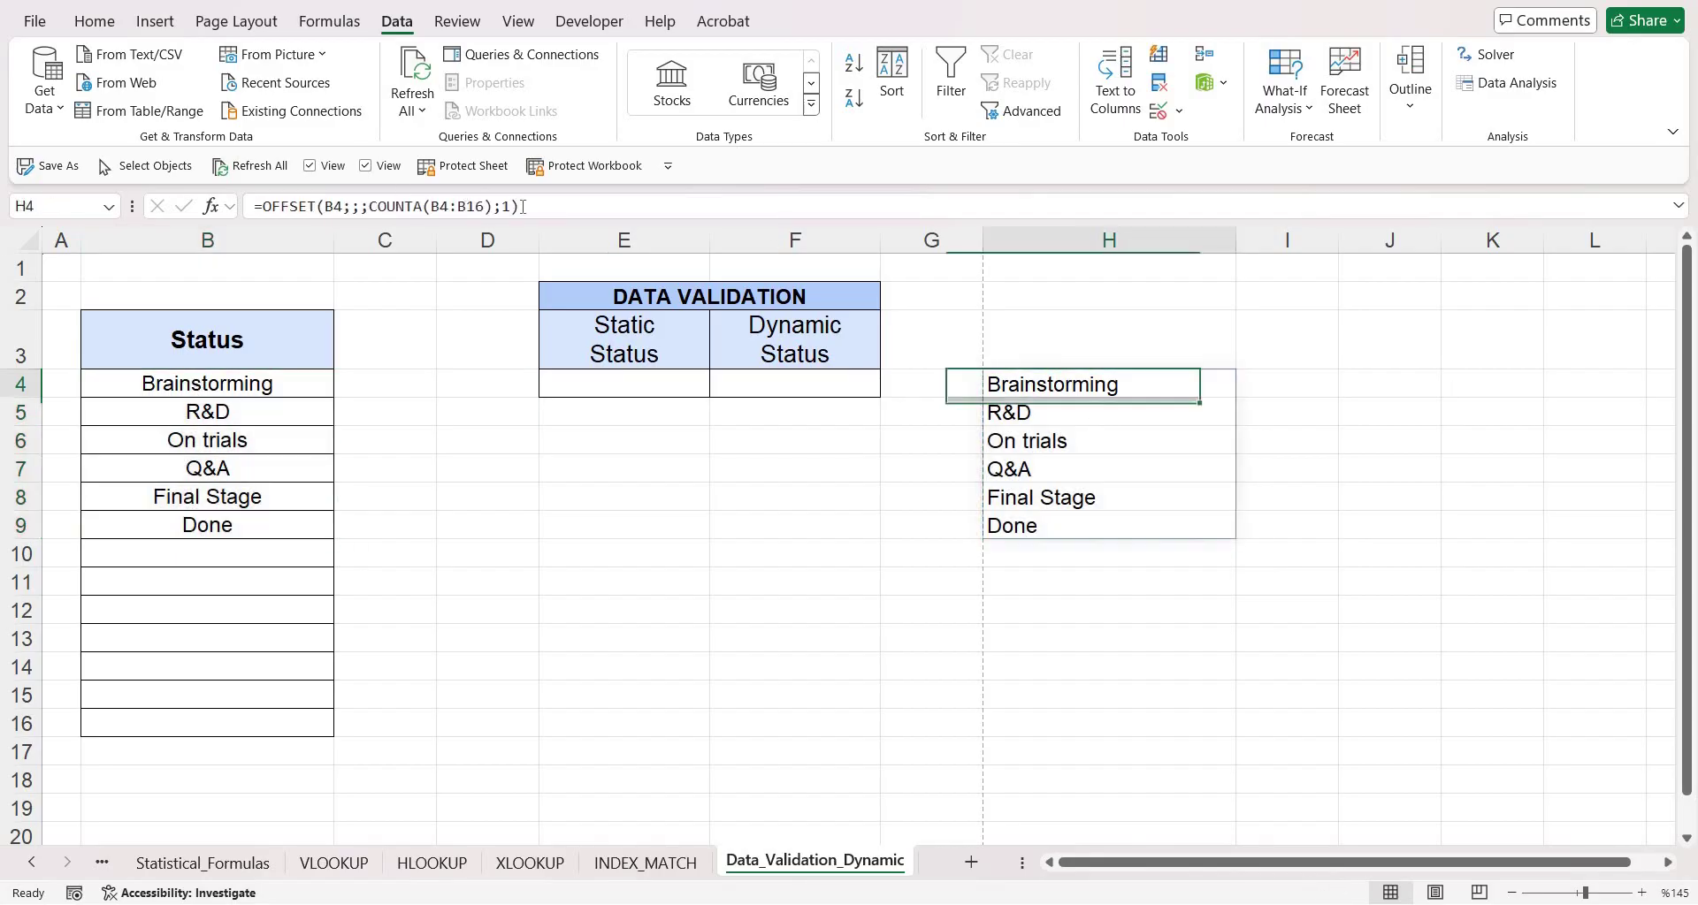
click(547, 210)
drag(547, 210, 4, 240)
key(ctrl+c)
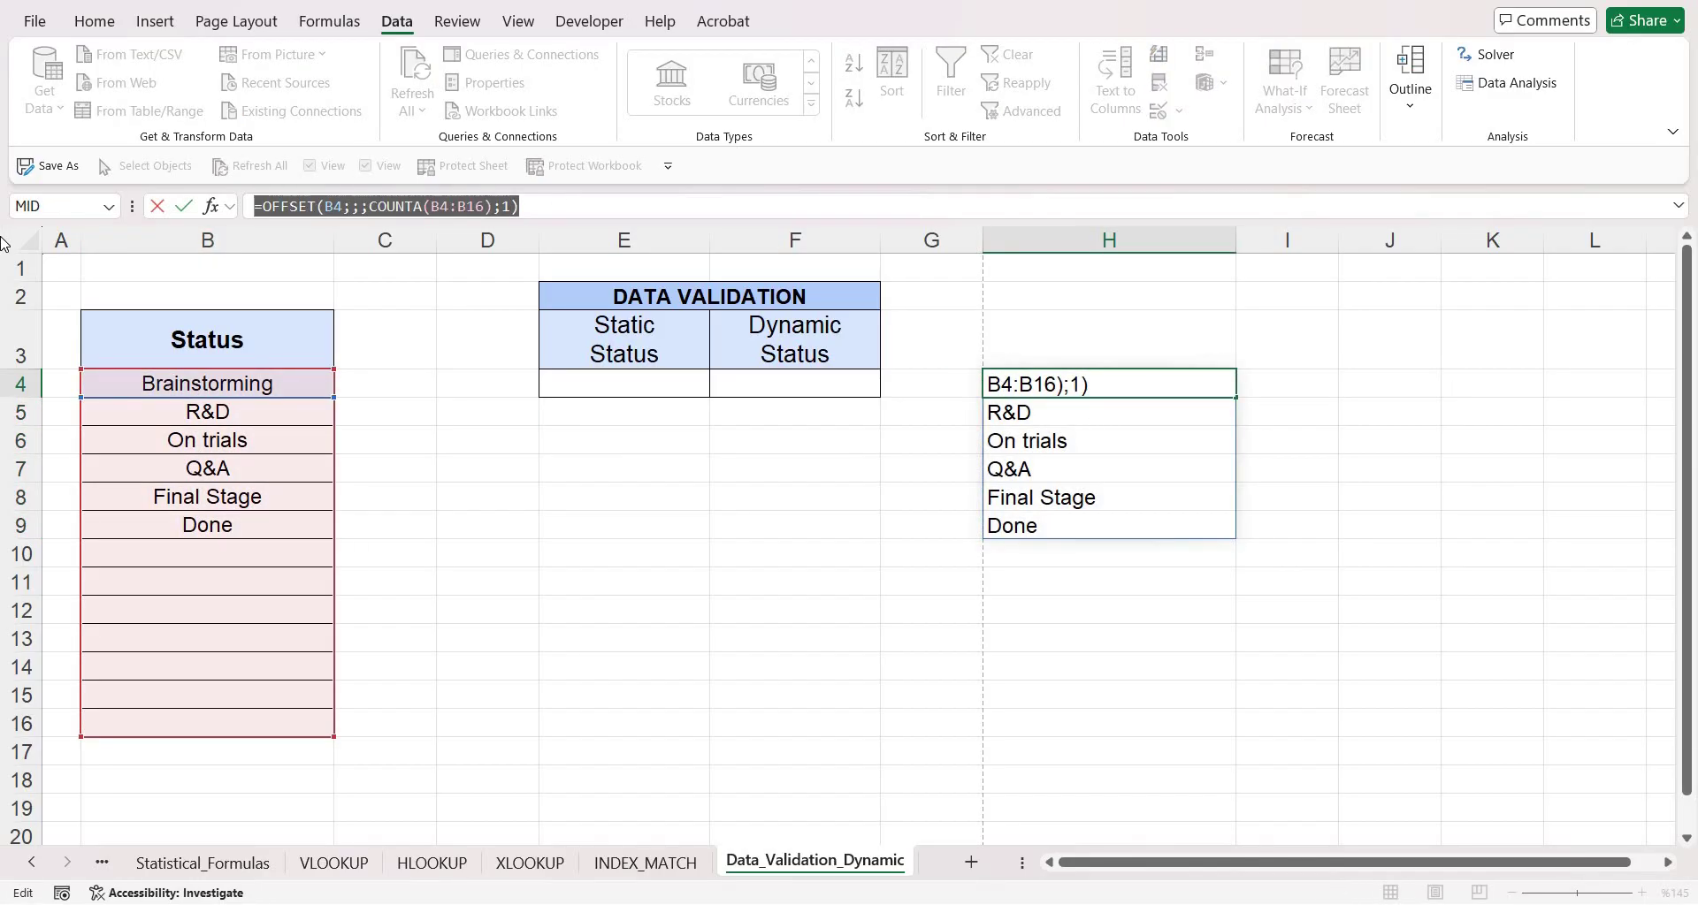
click(788, 384)
key(Escape)
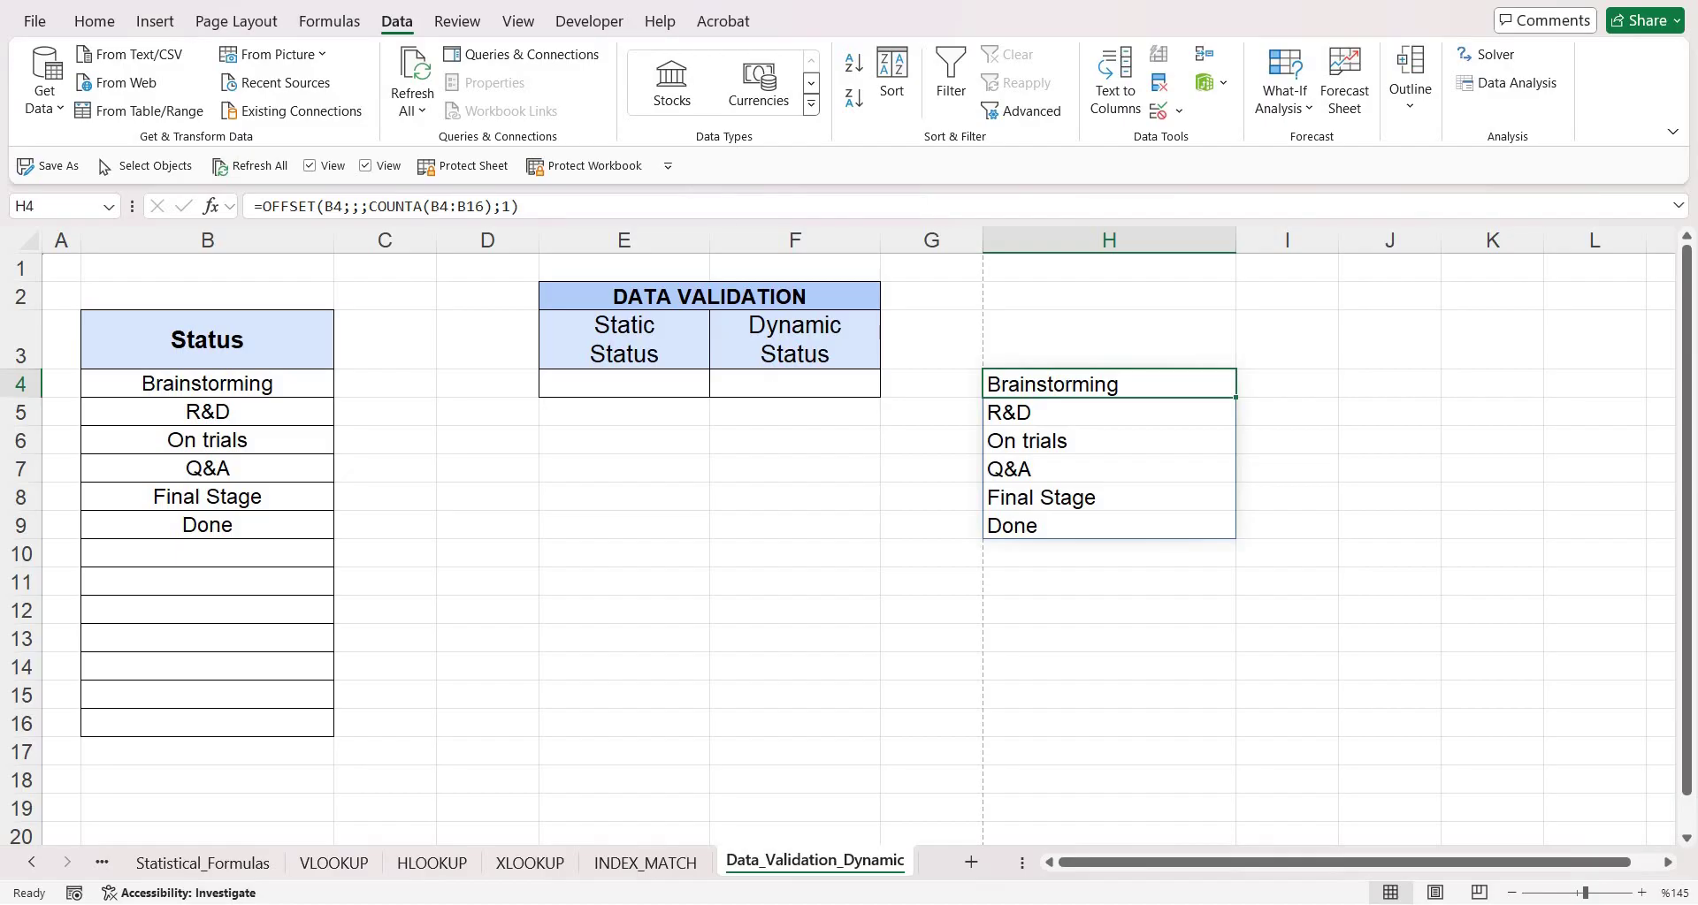
Apply list data validation to H4 with the copied formula =OFFSET(B4;;;COUNTA(B4:B16);1) as its source
click(1158, 111)
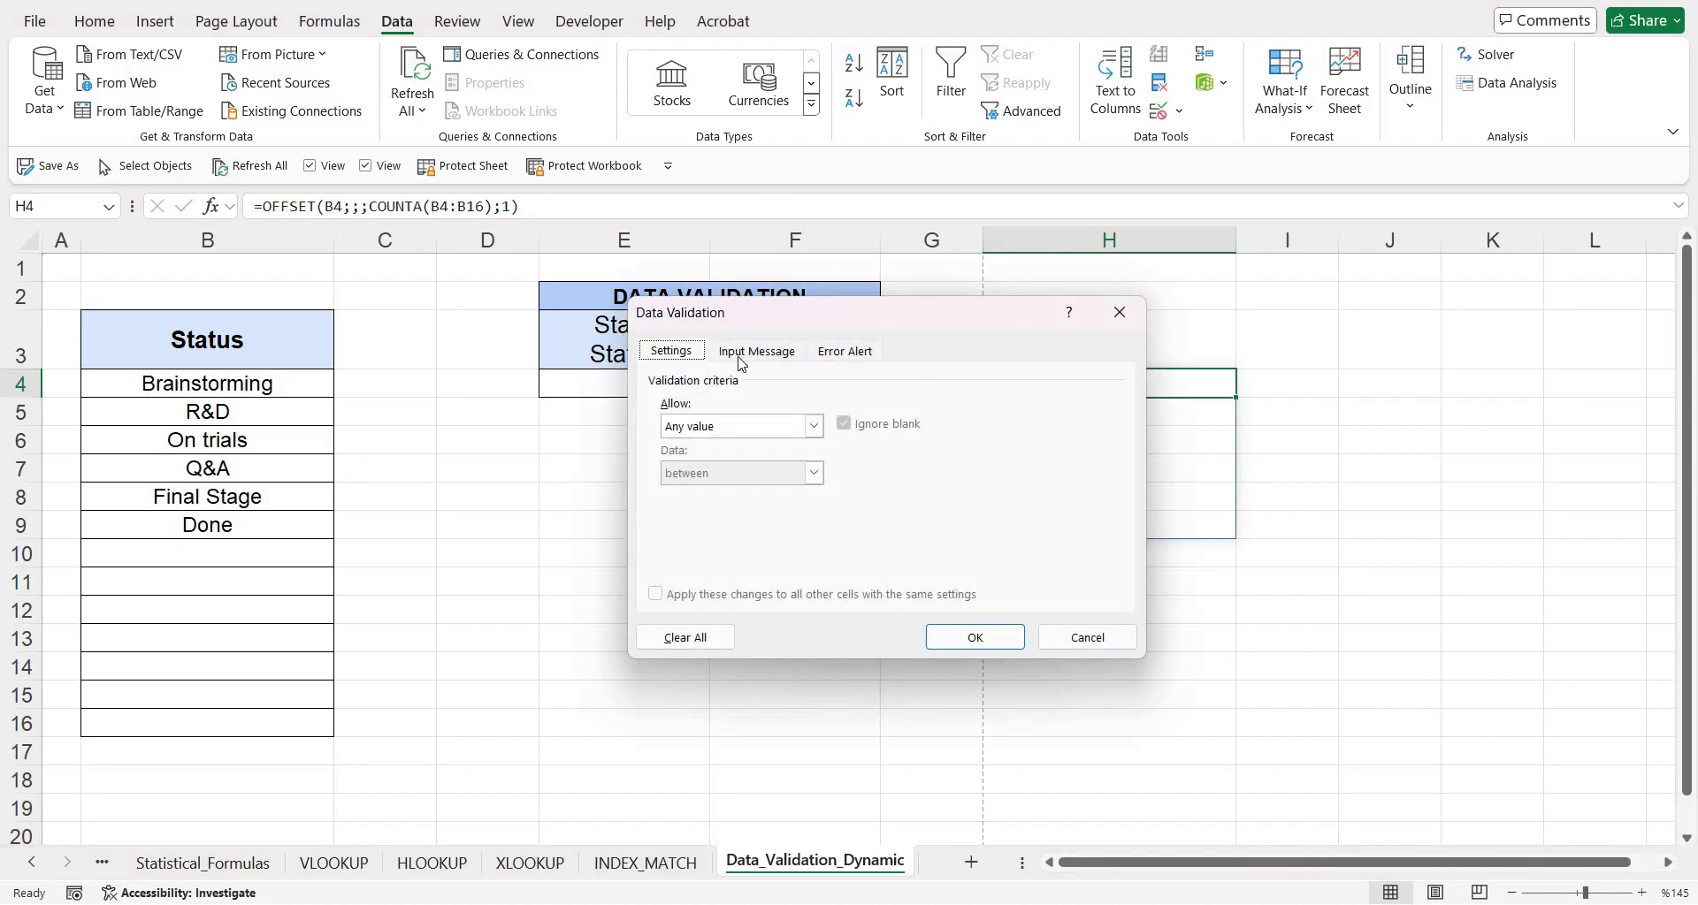
click(713, 427)
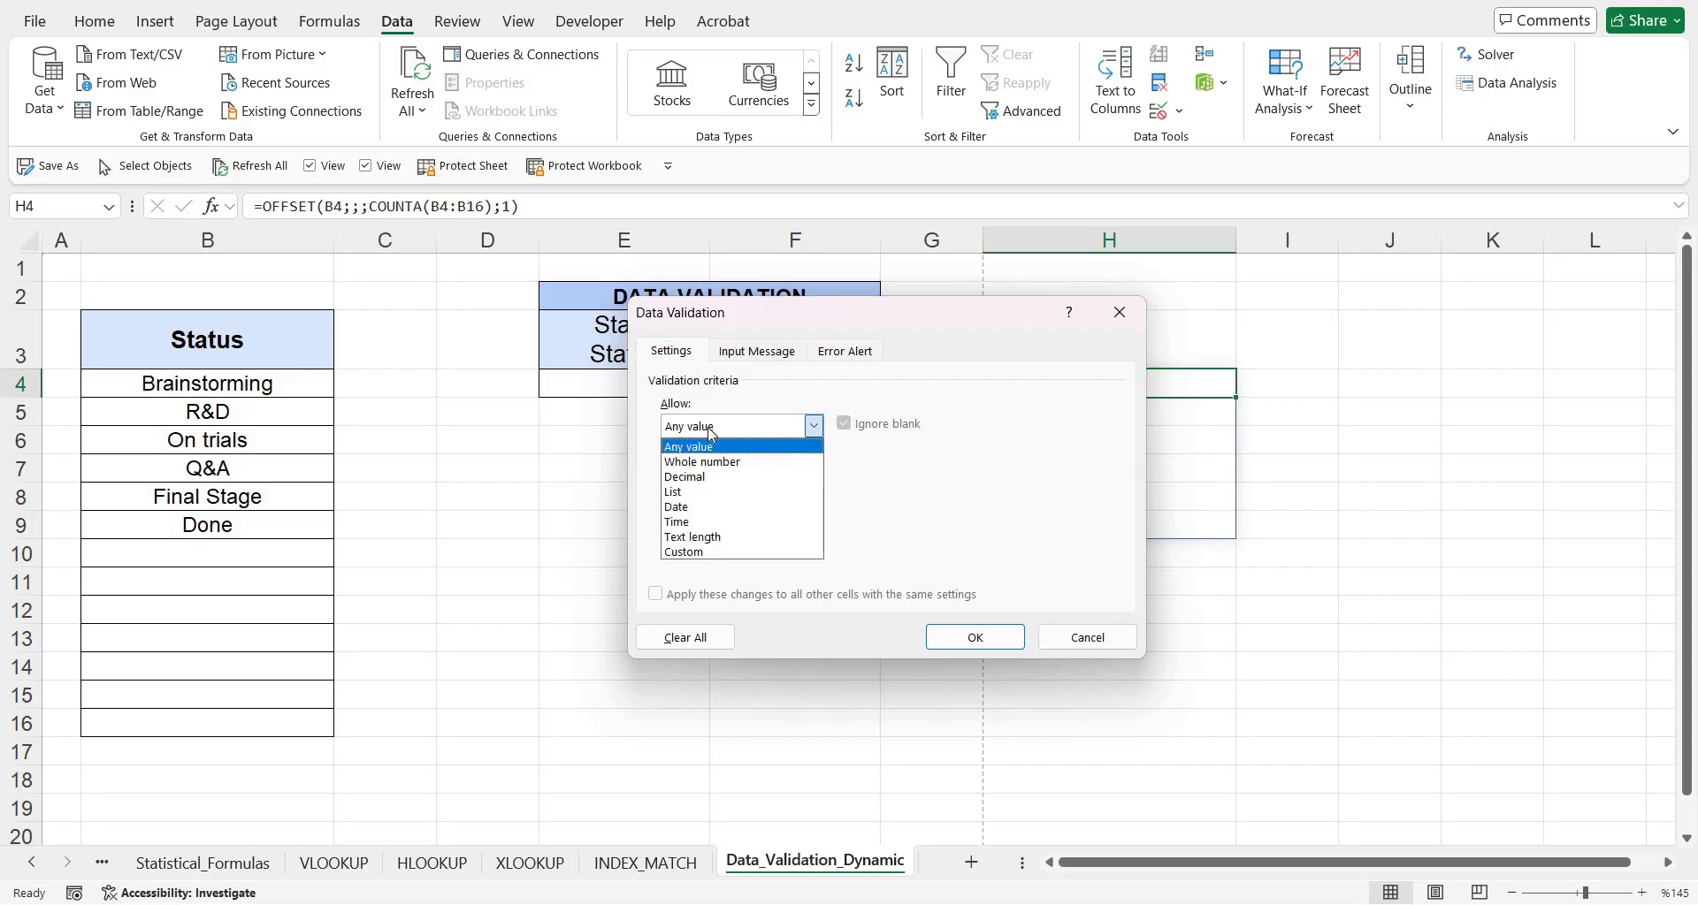
click(705, 494)
click(775, 523)
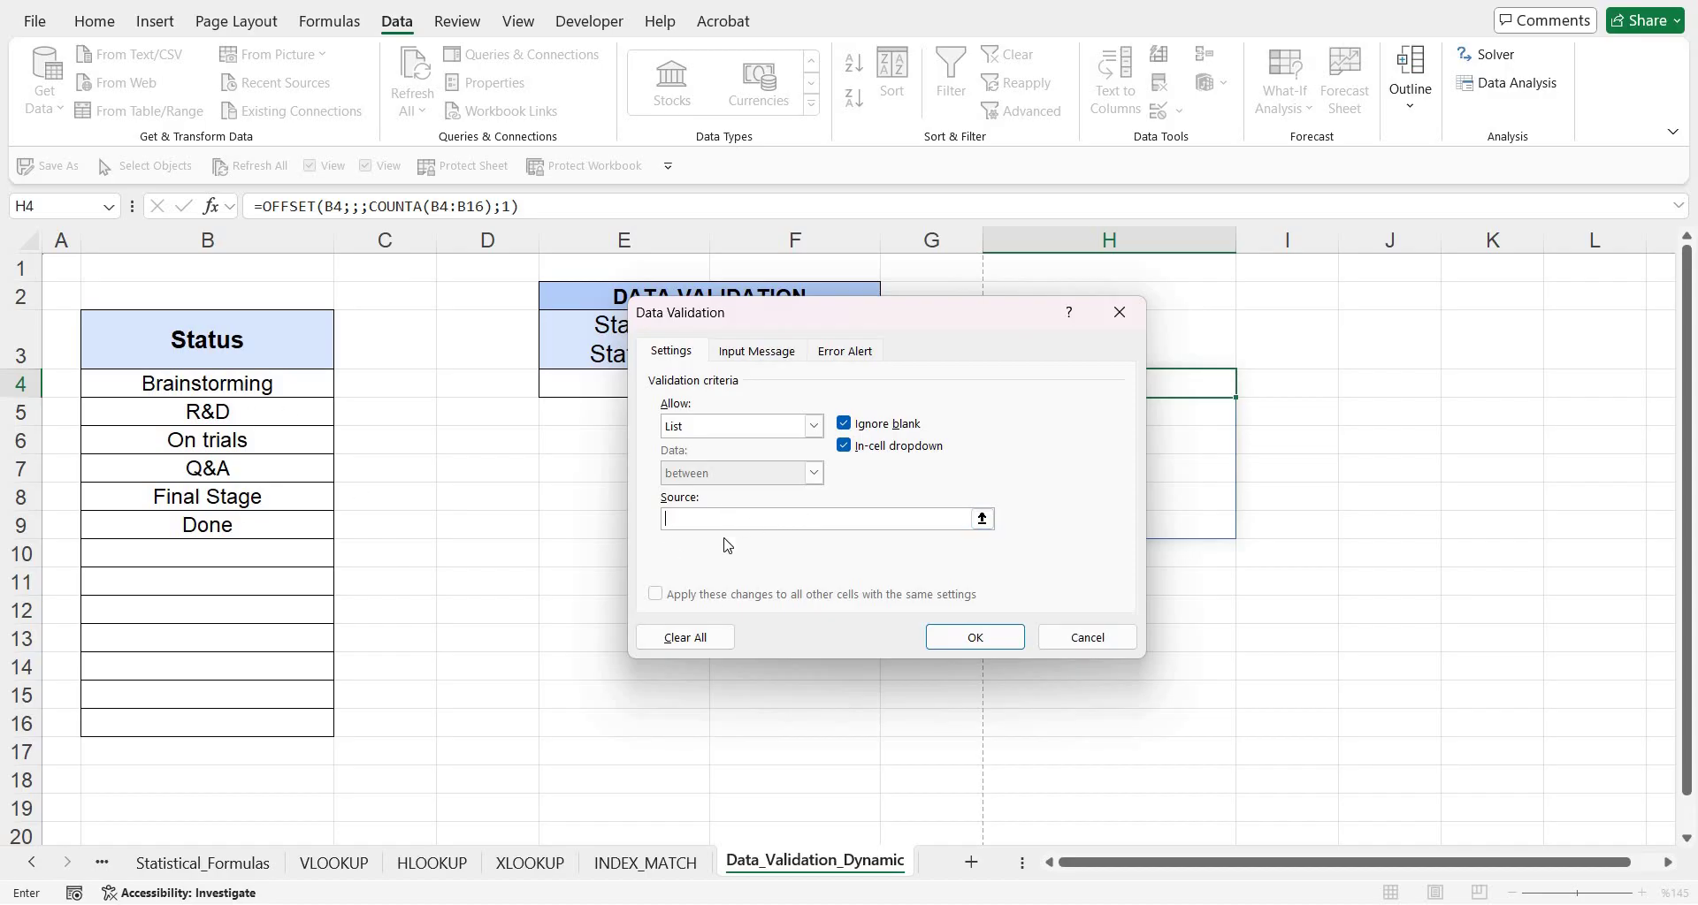
key(ctrl+v)
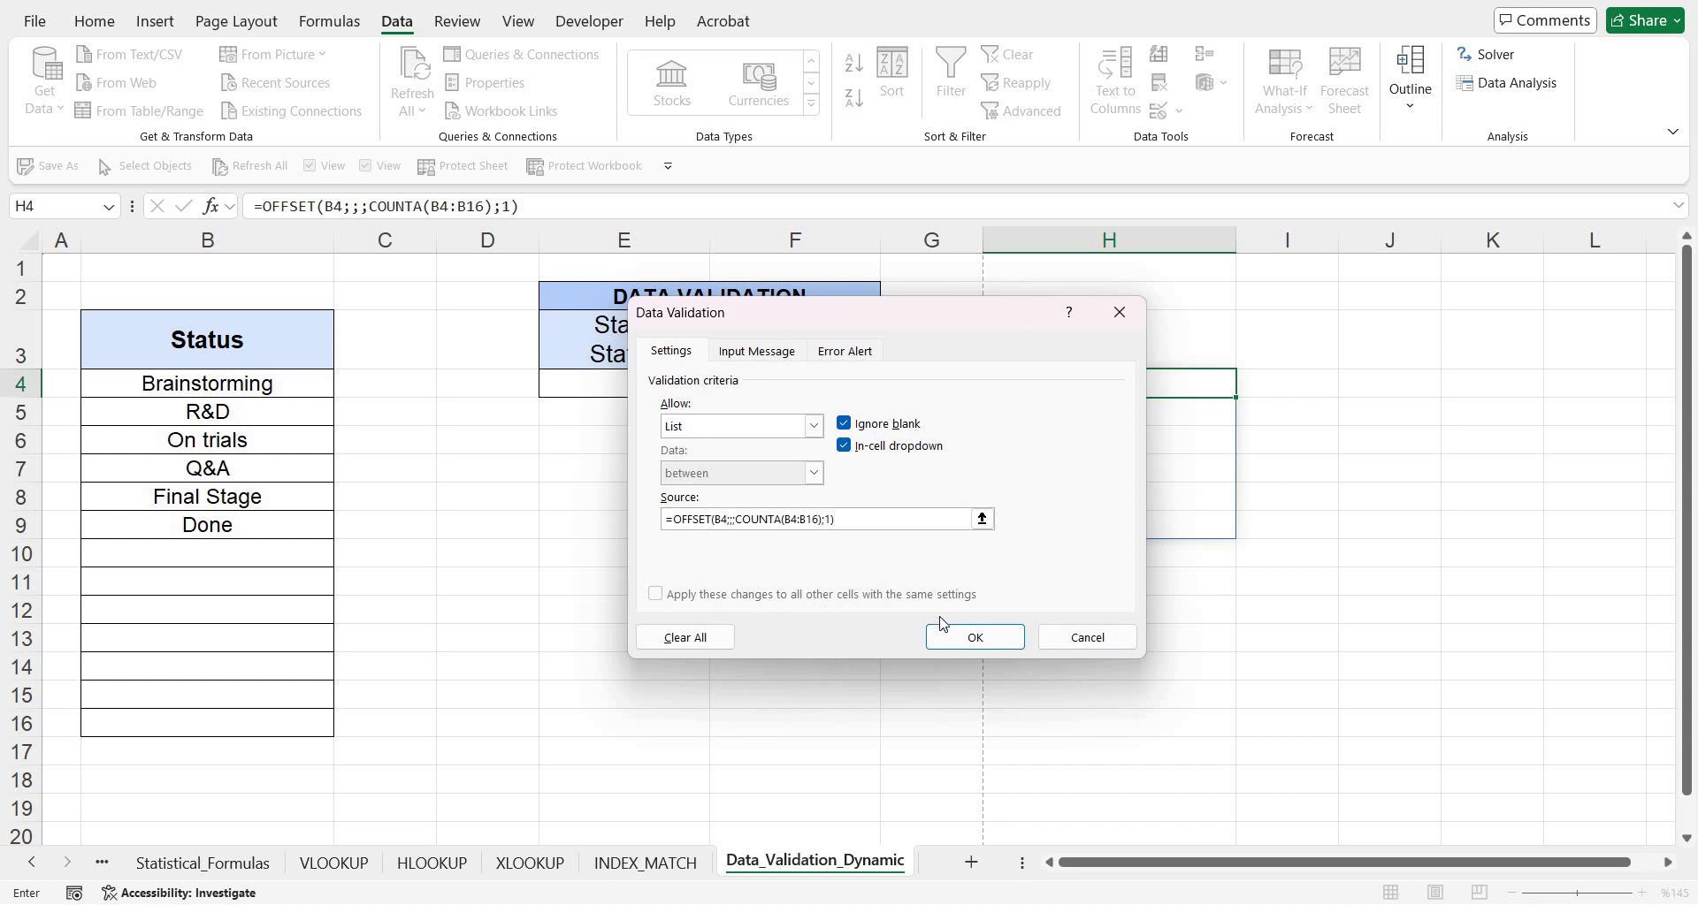
click(975, 638)
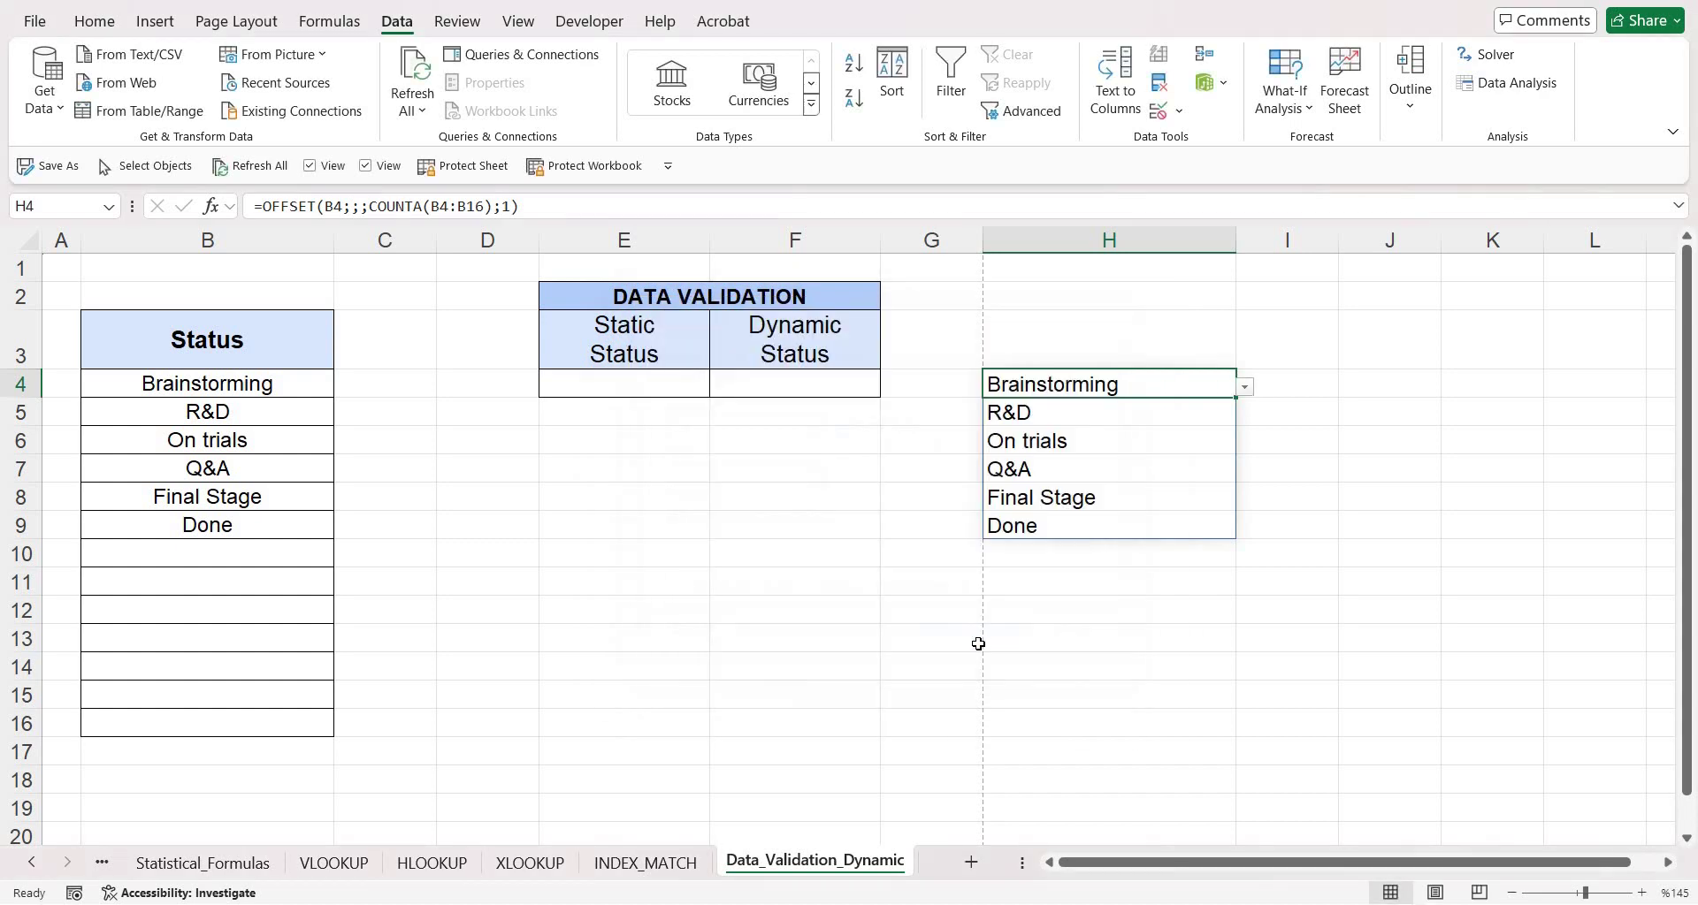
Apply list validation with source =OFFSET(B4;;;COUNTA(B4:B16);1) to the Dynamic Status cell F4 and open its dropdown
click(831, 384)
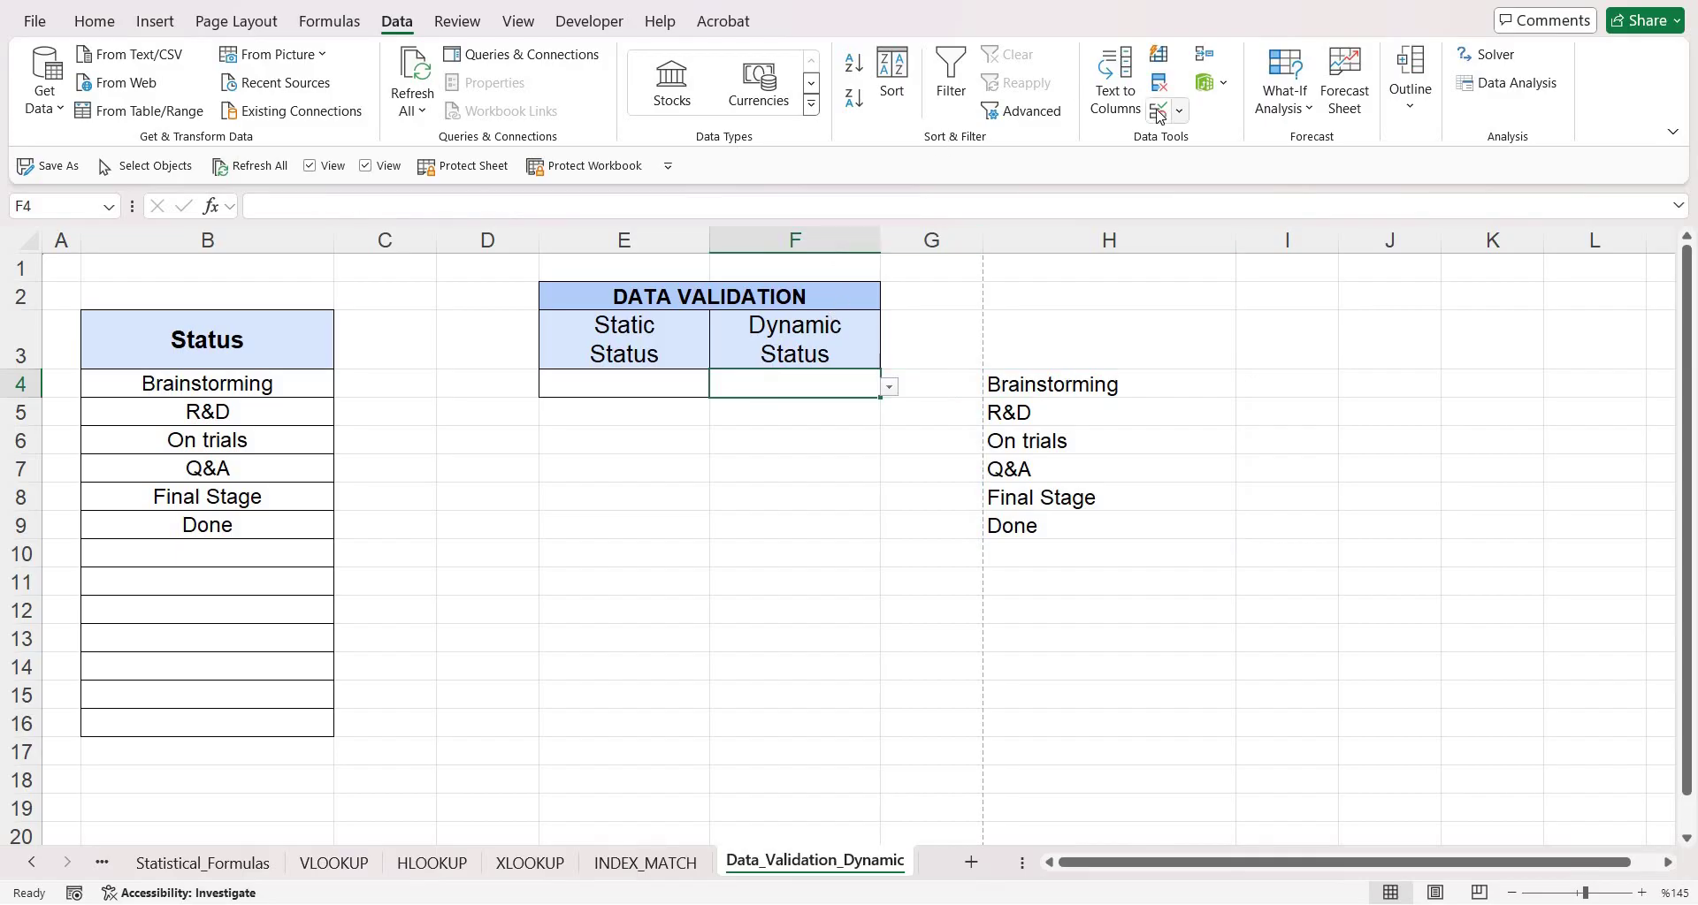
key(alt+a)
key(v)
key(v)
click(859, 519)
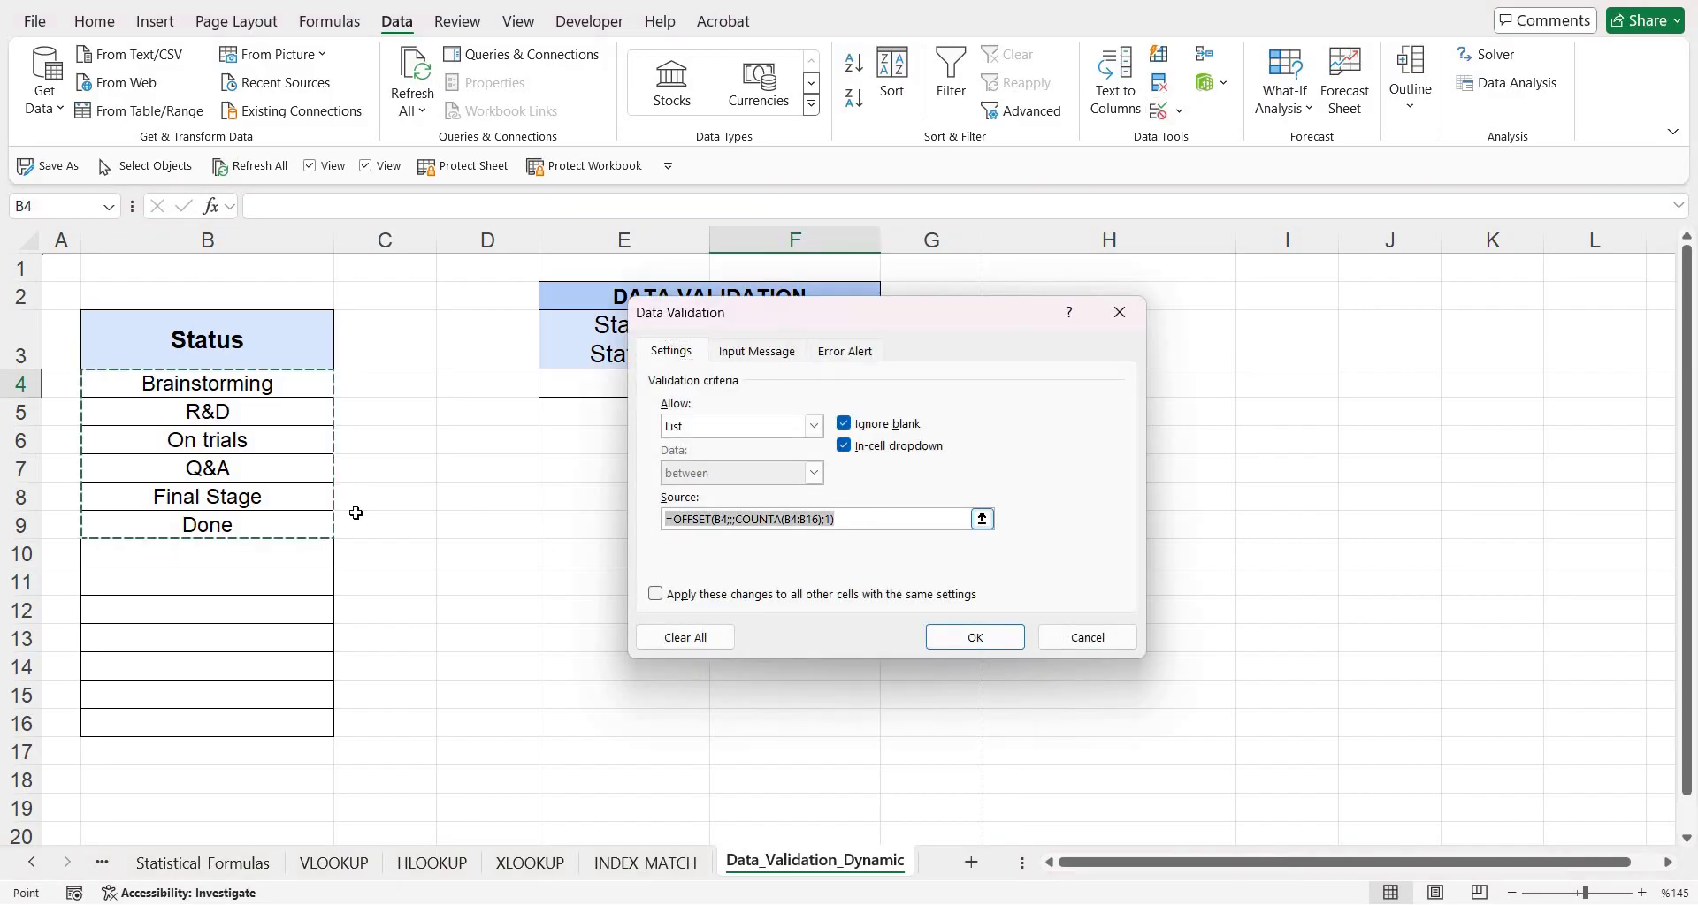
key(End)
click(969, 638)
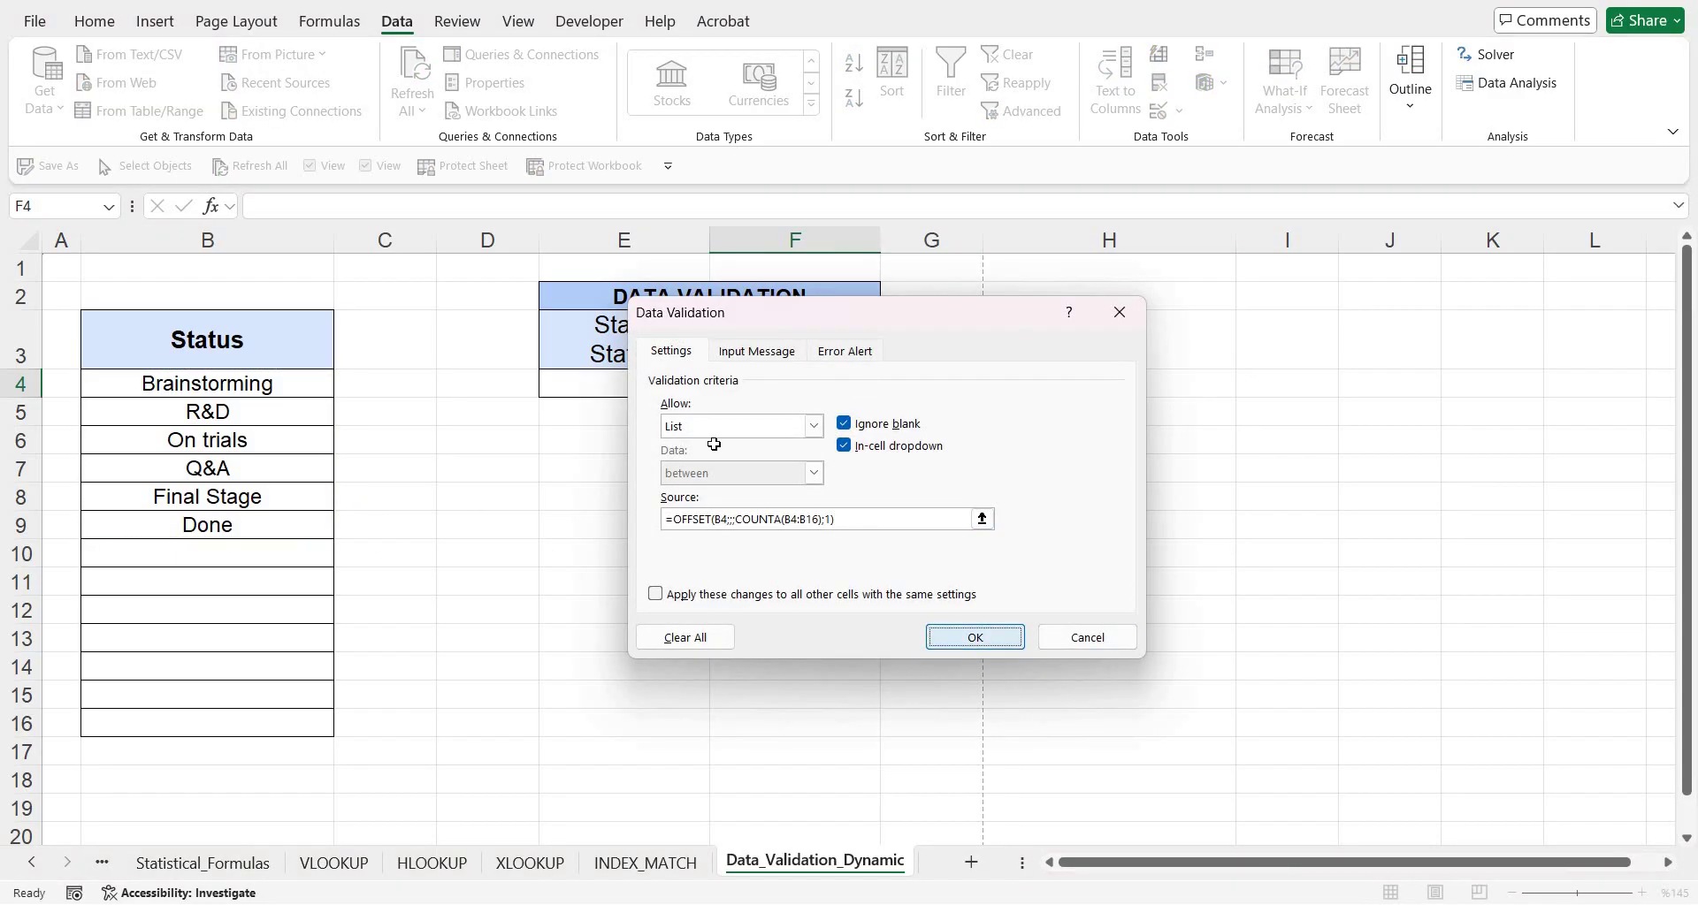
click(891, 389)
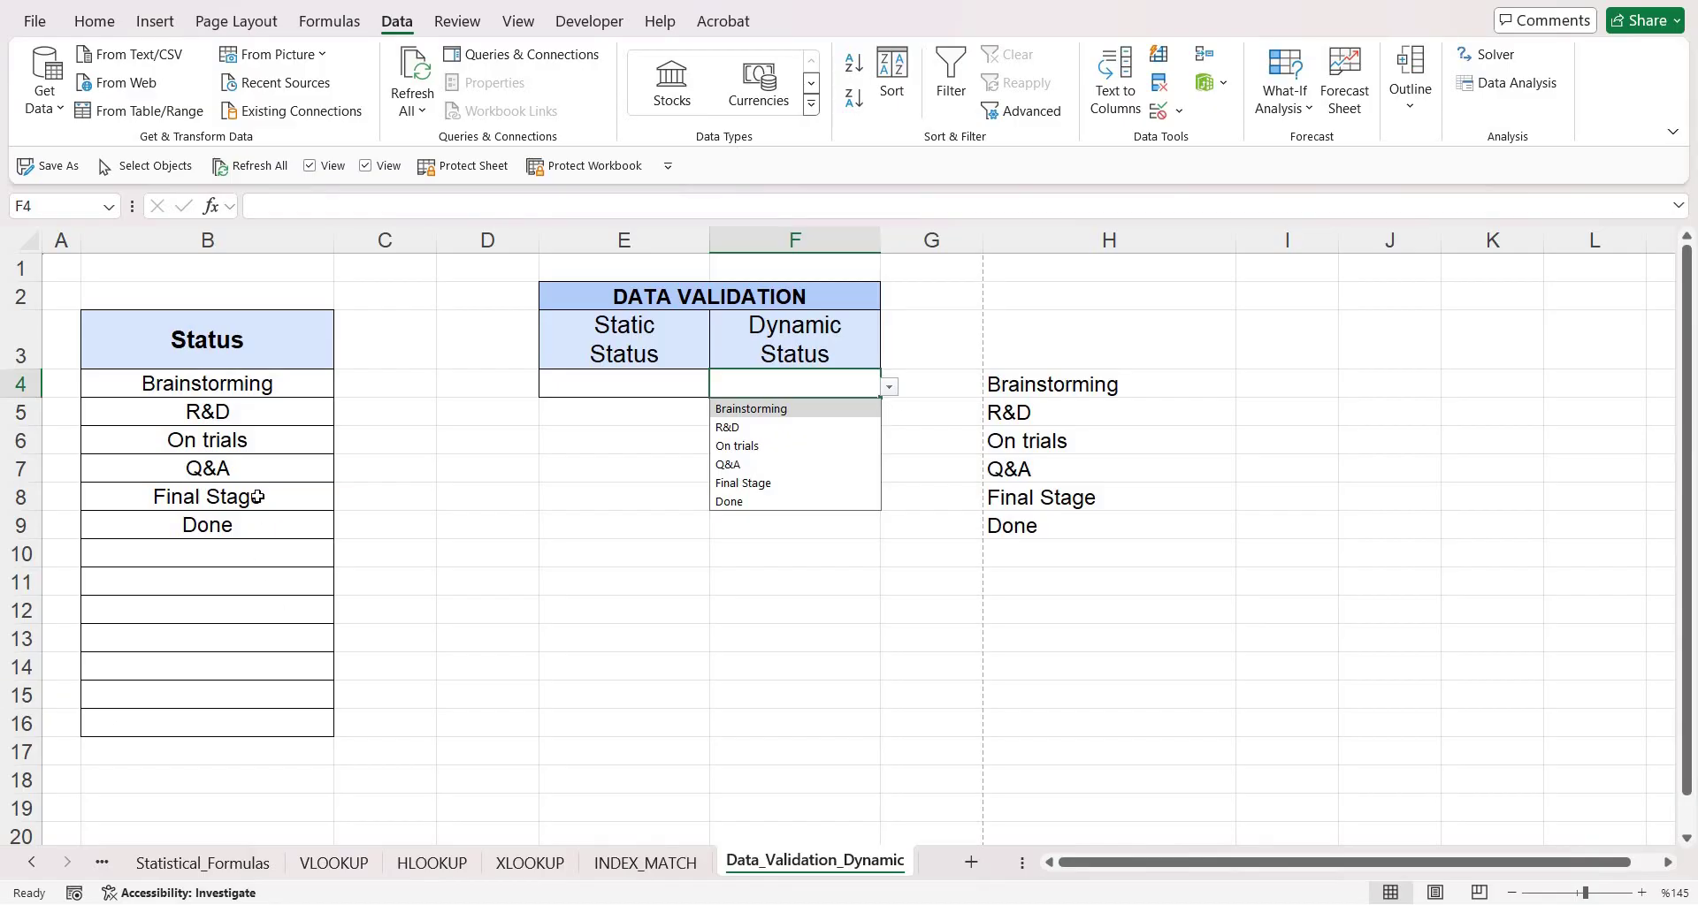
Copy the status entries in B8:B9 into B10:B11 and check the spilled OFFSET list in column H
drag(265, 499, 266, 530)
key(ctrl+c)
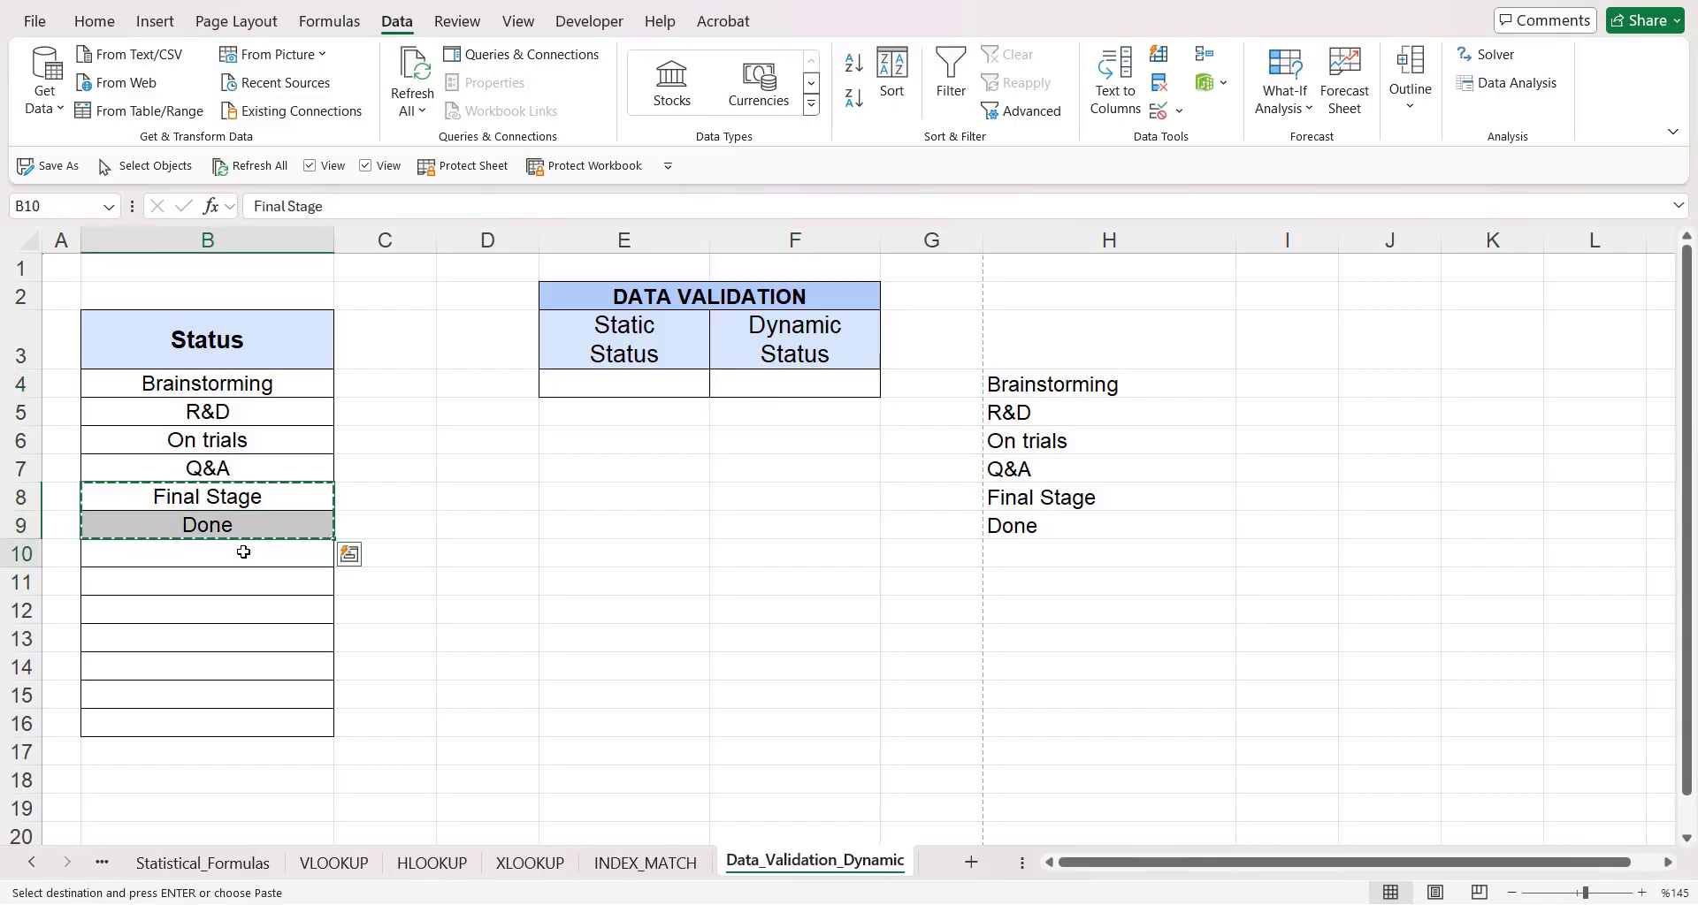
click(243, 552)
key(ctrl+v)
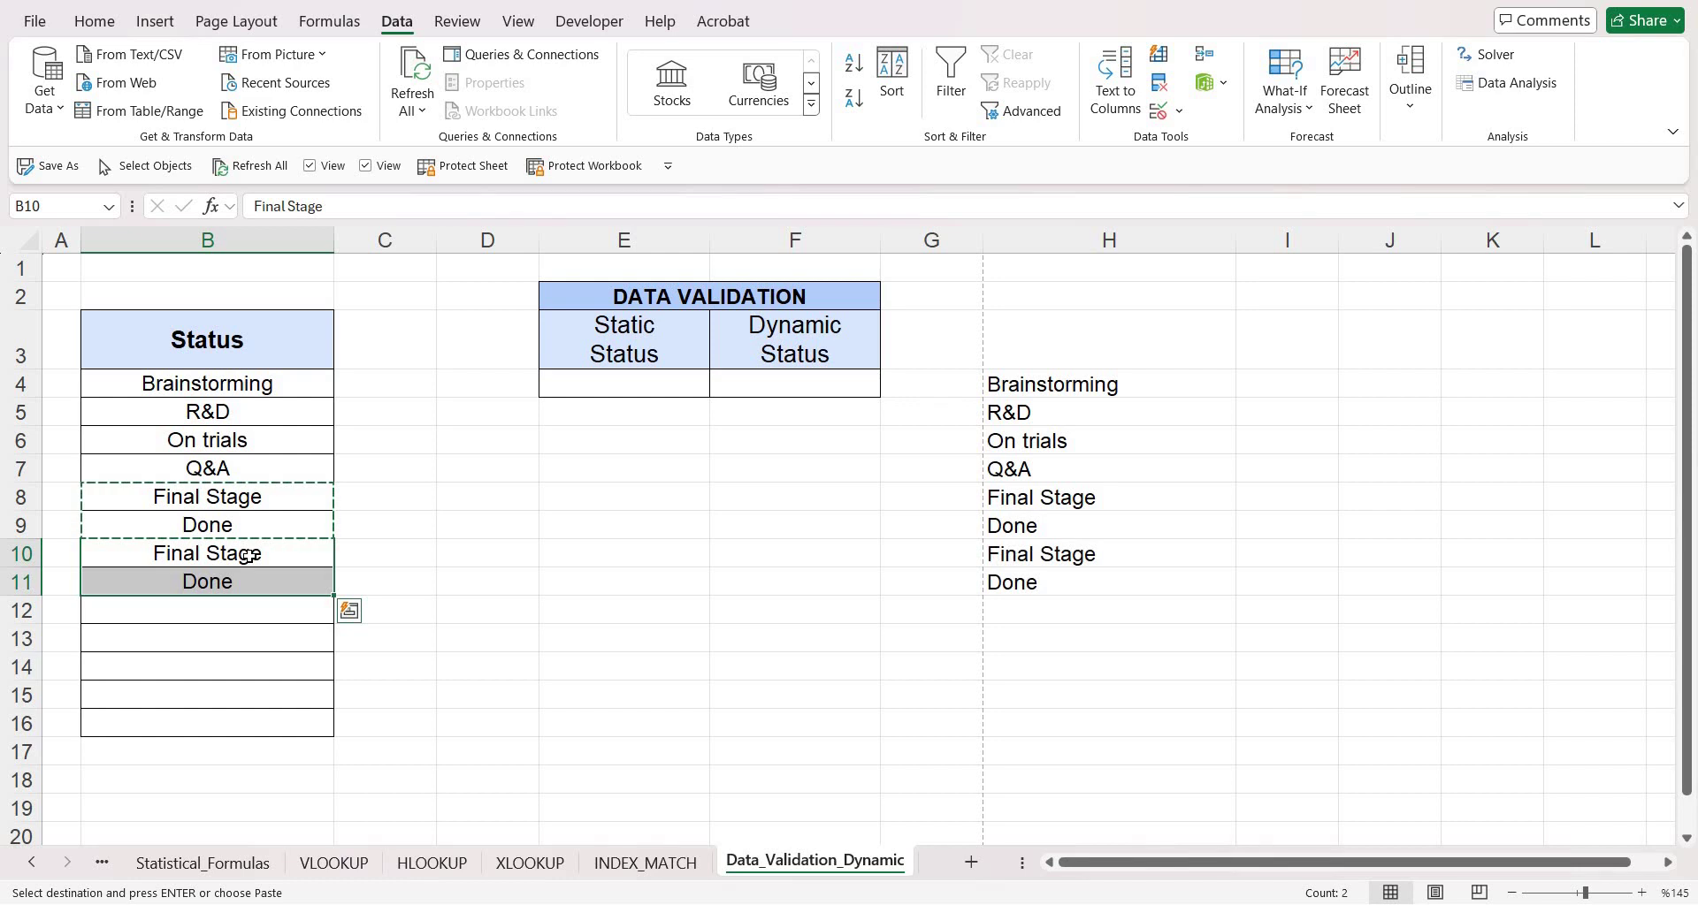
drag(1061, 384, 1061, 584)
click(1058, 582)
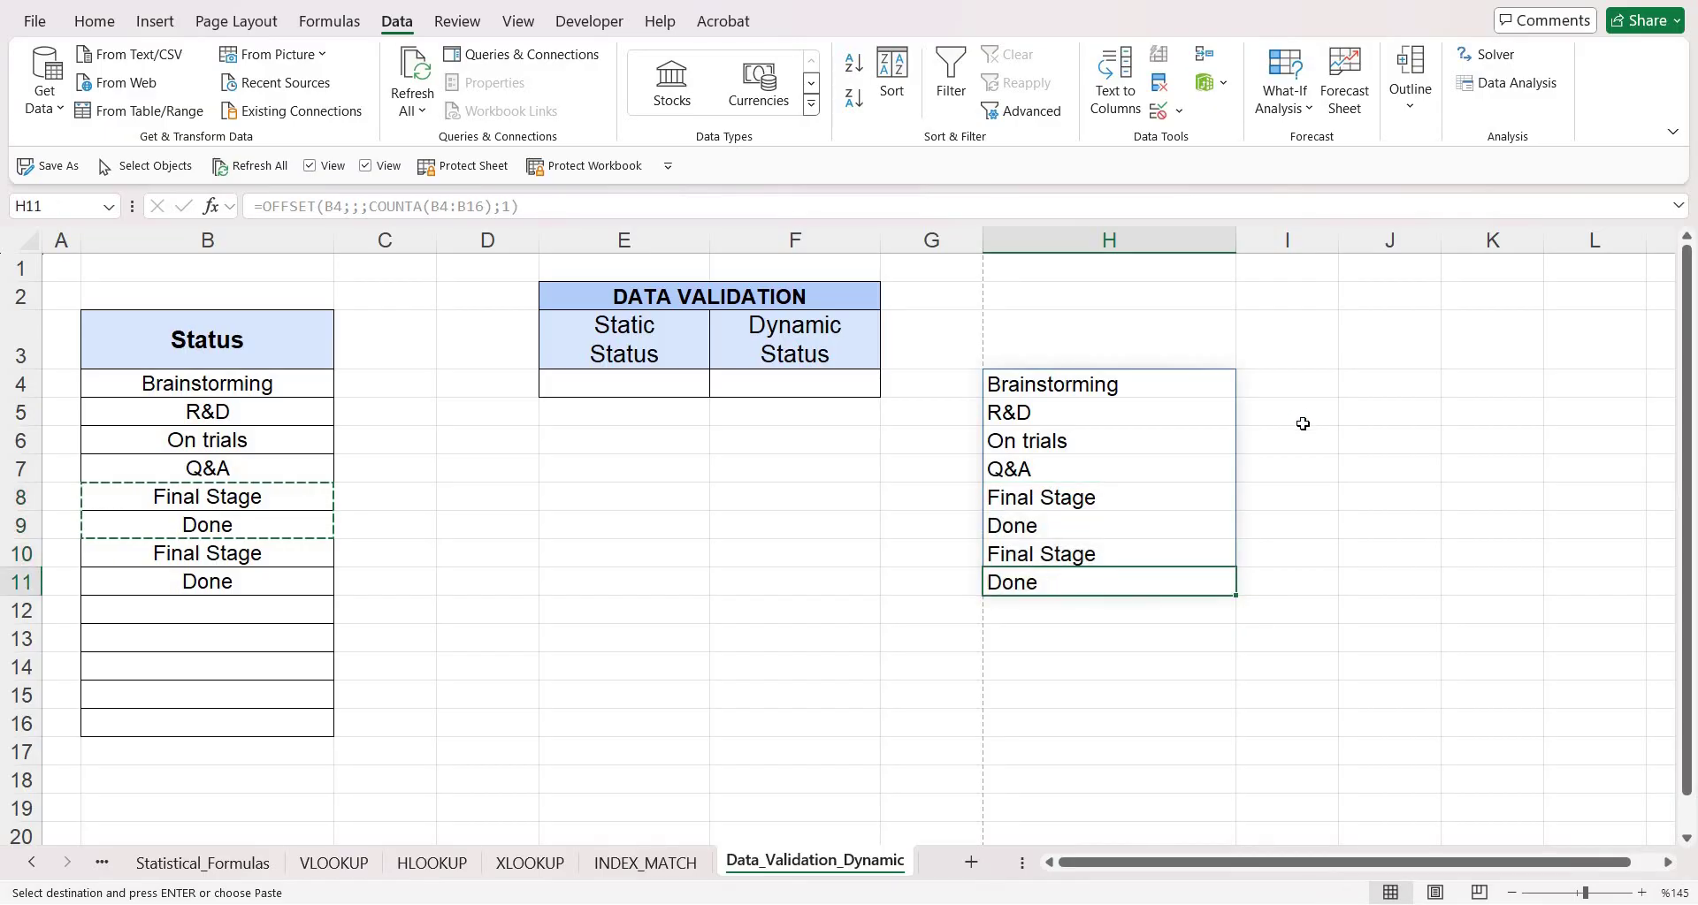
Enter =UNIQUE(B4:B16) in J4 to list each status only once
click(1375, 384)
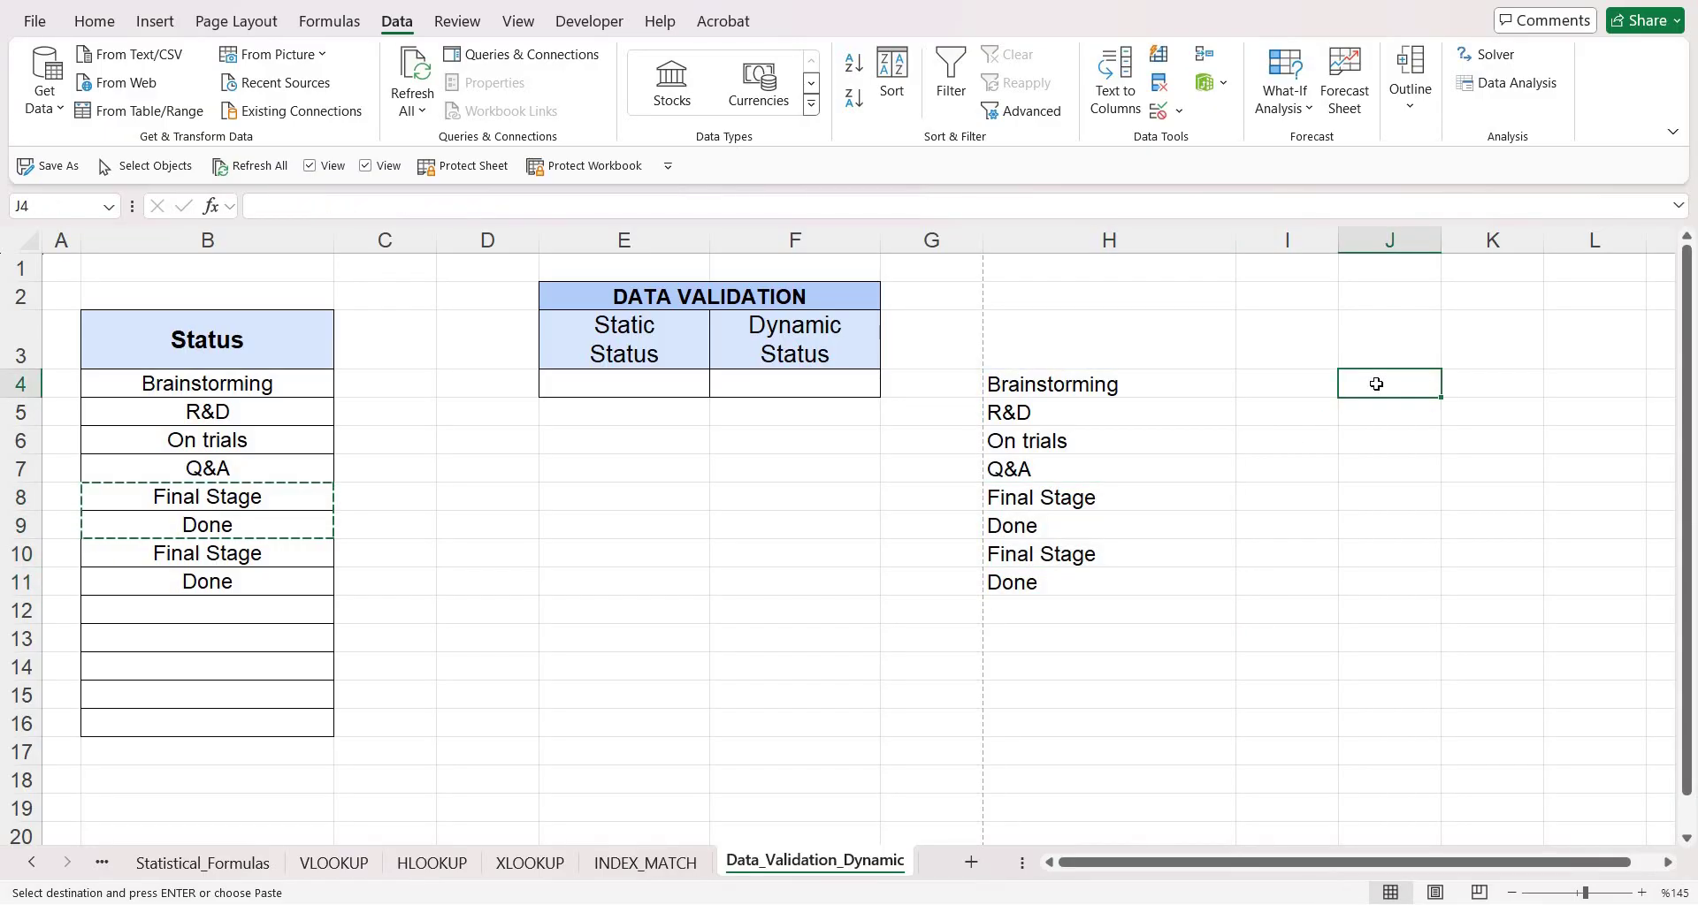
text(=UNI)
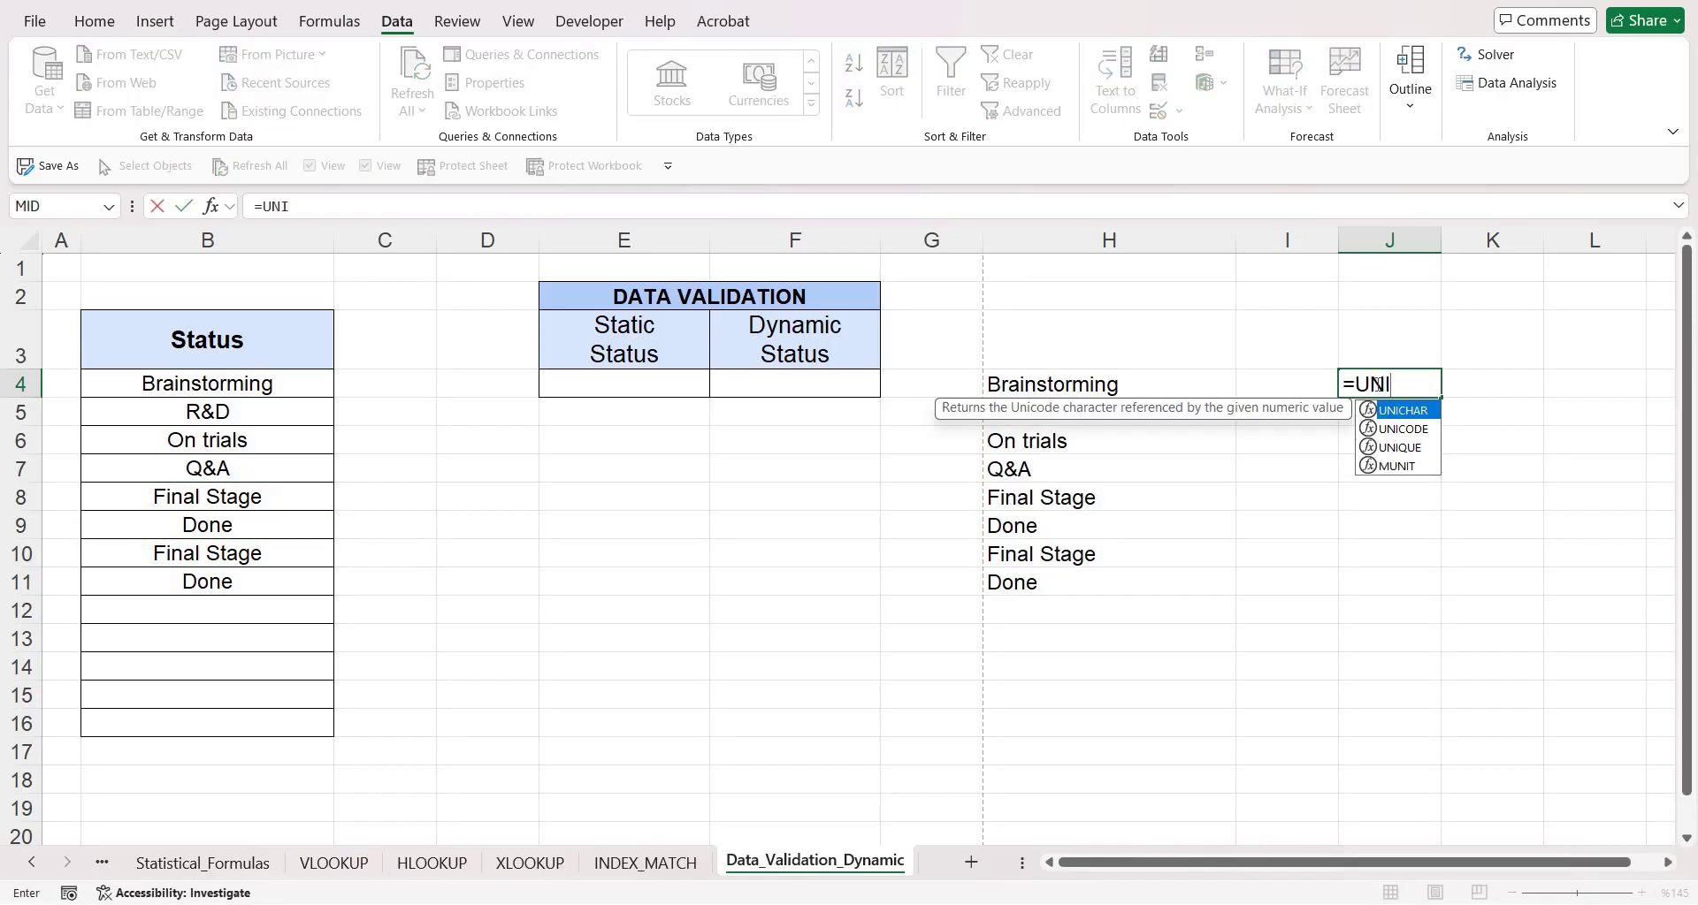
key(Down)
key(Down)
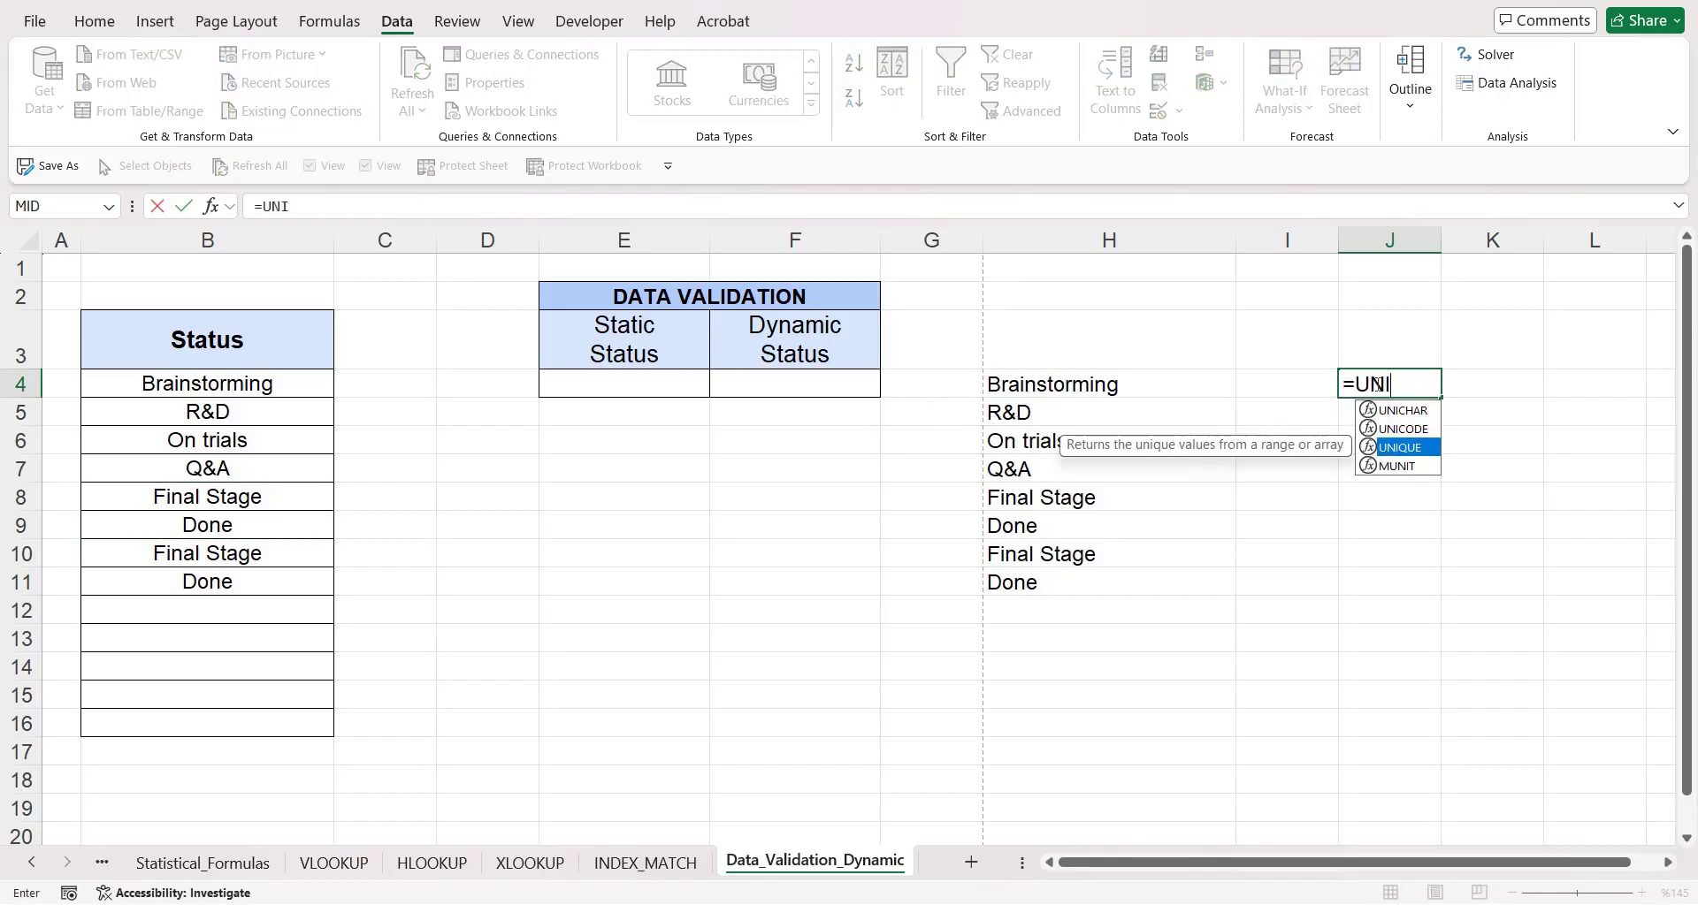
key(Tab)
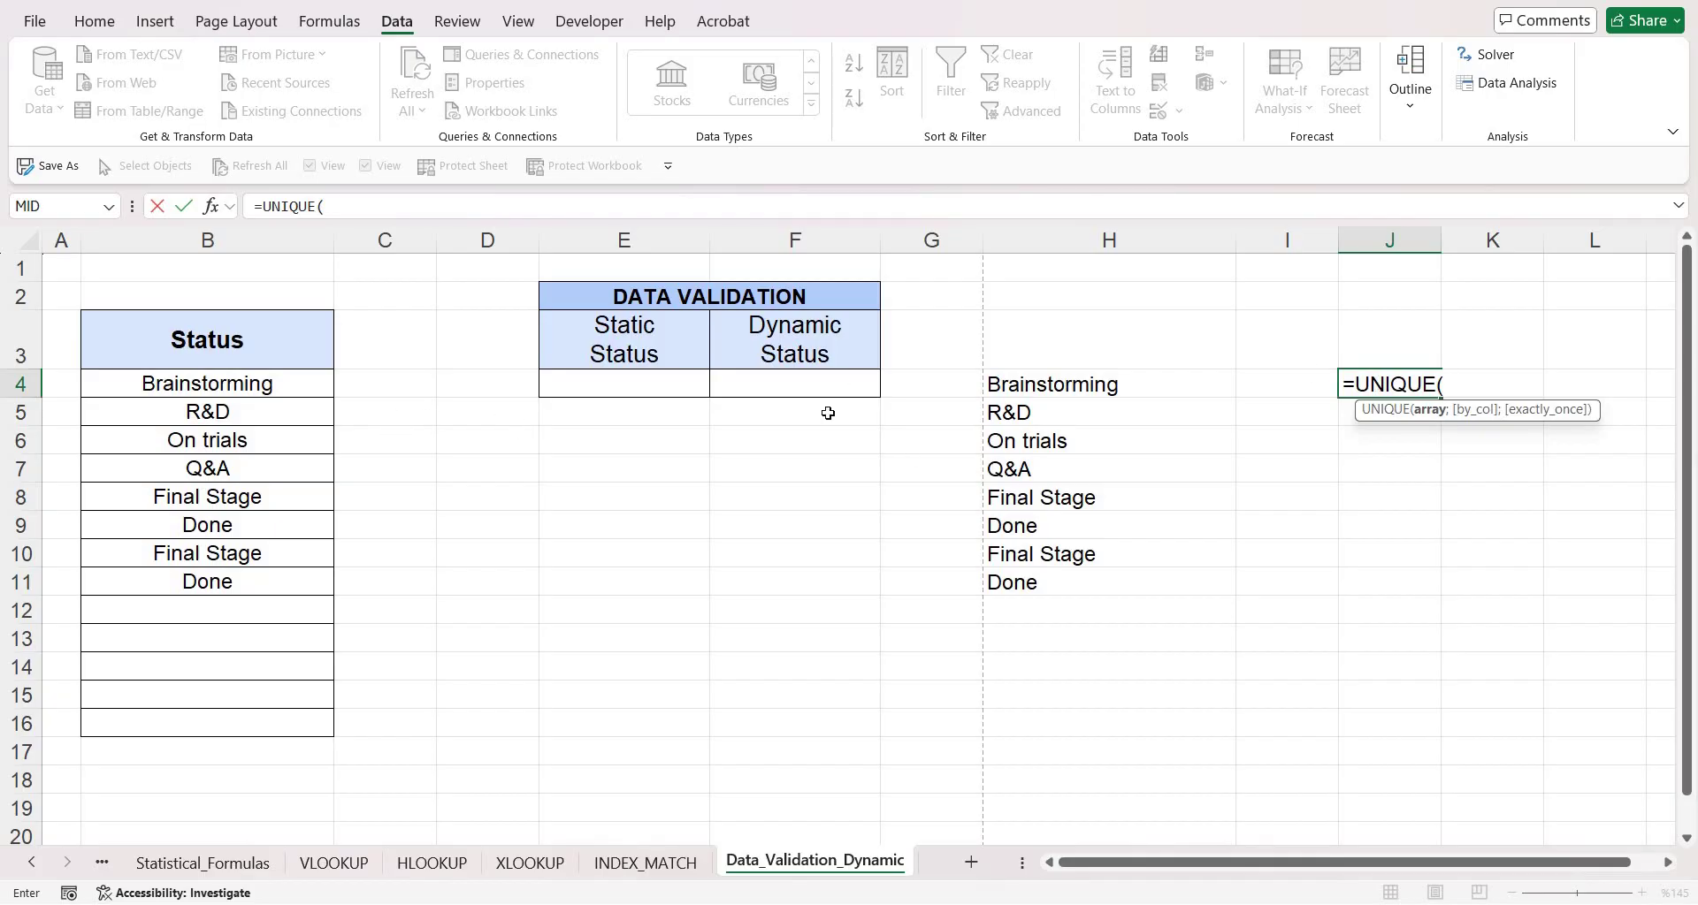
drag(195, 377, 257, 718)
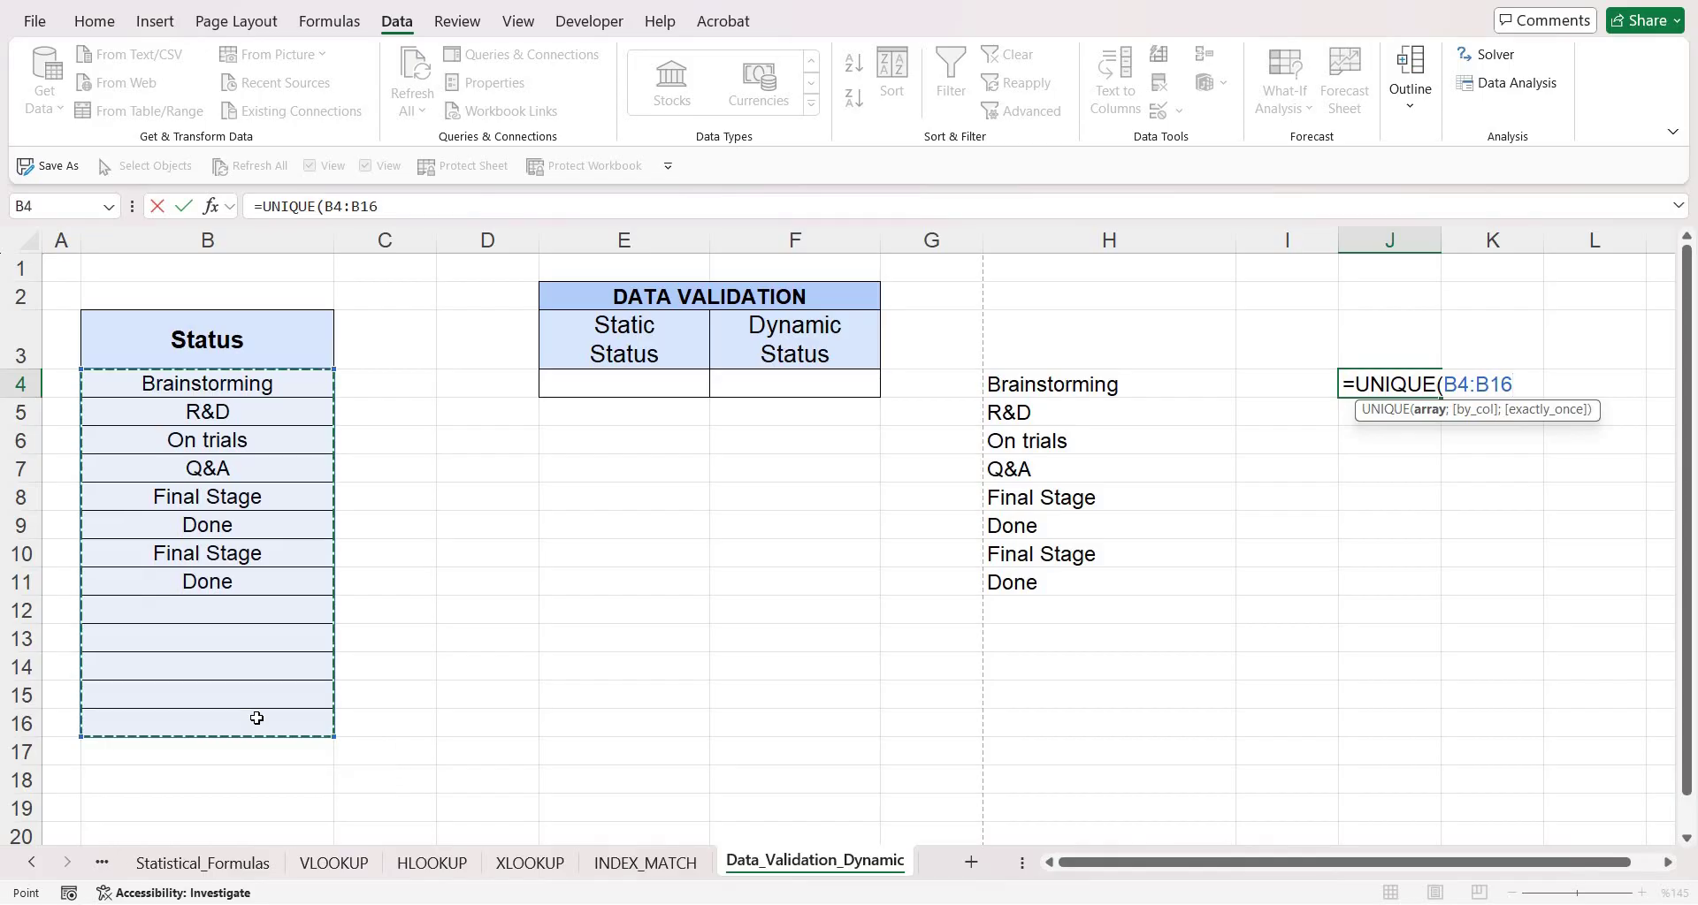
text(=)
text())
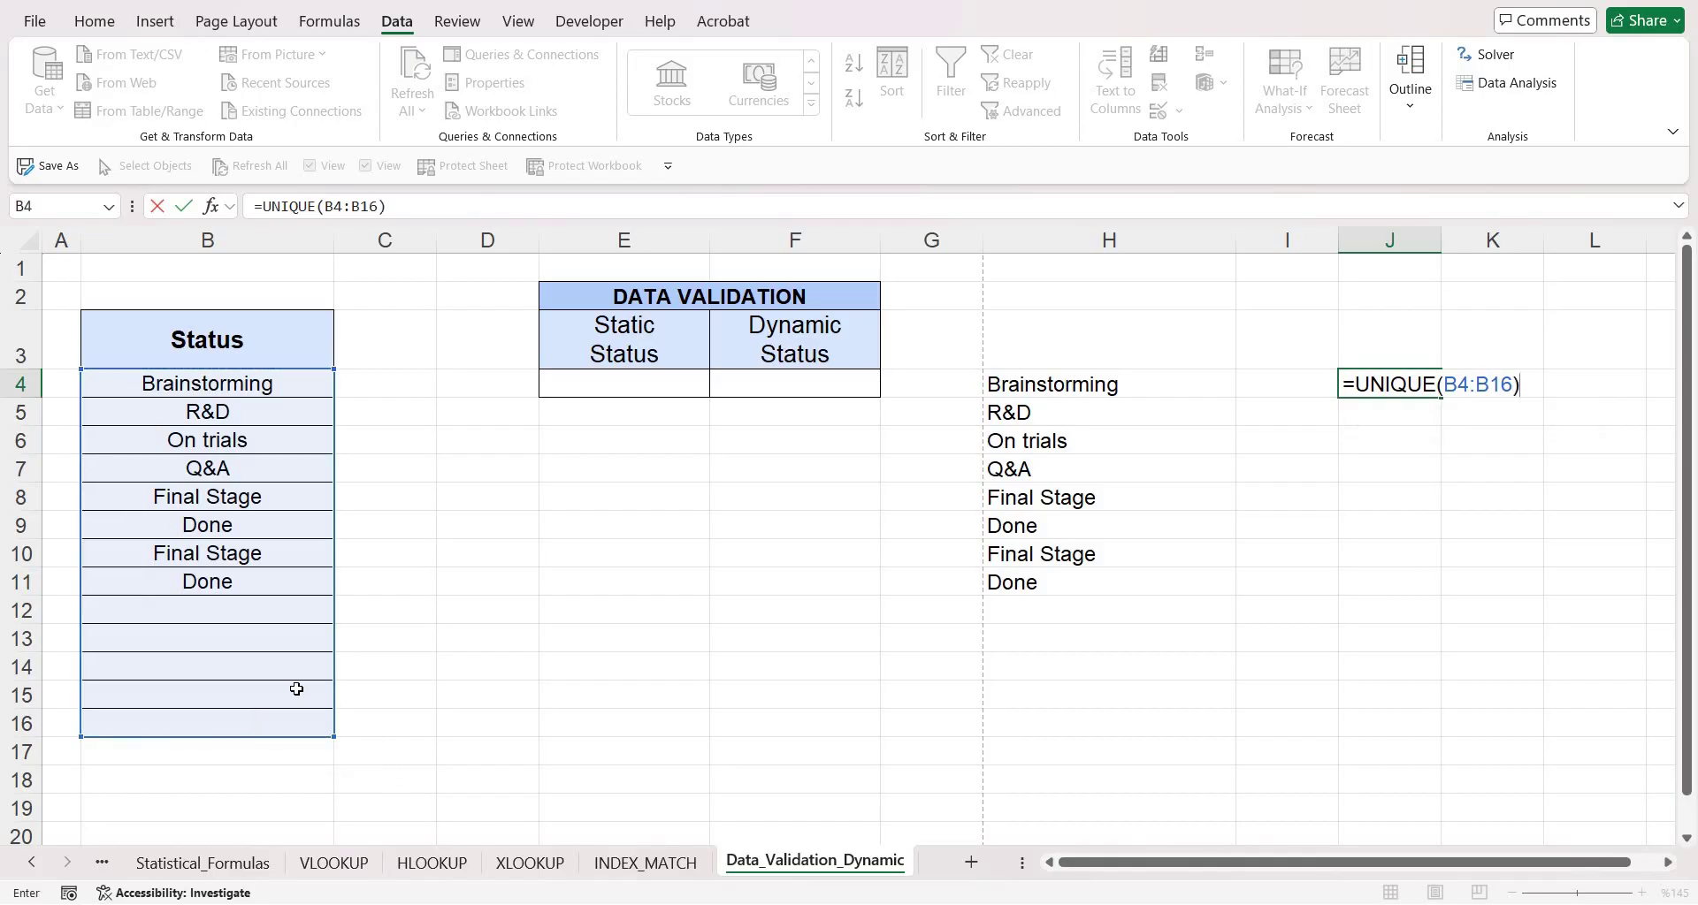
key(Return)
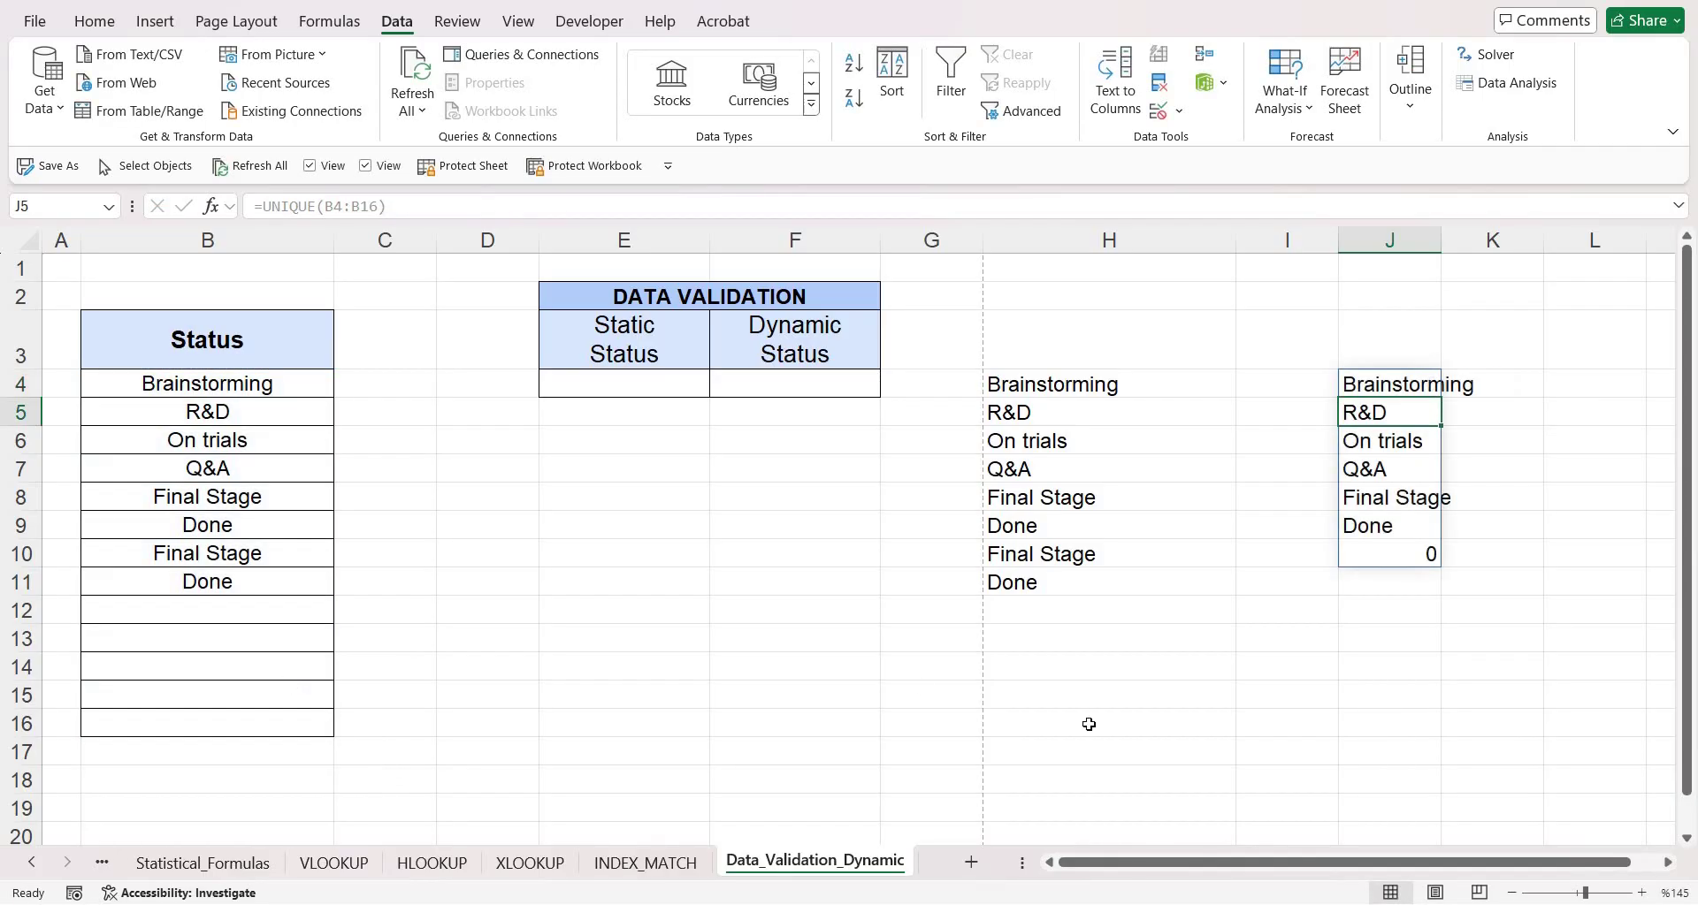
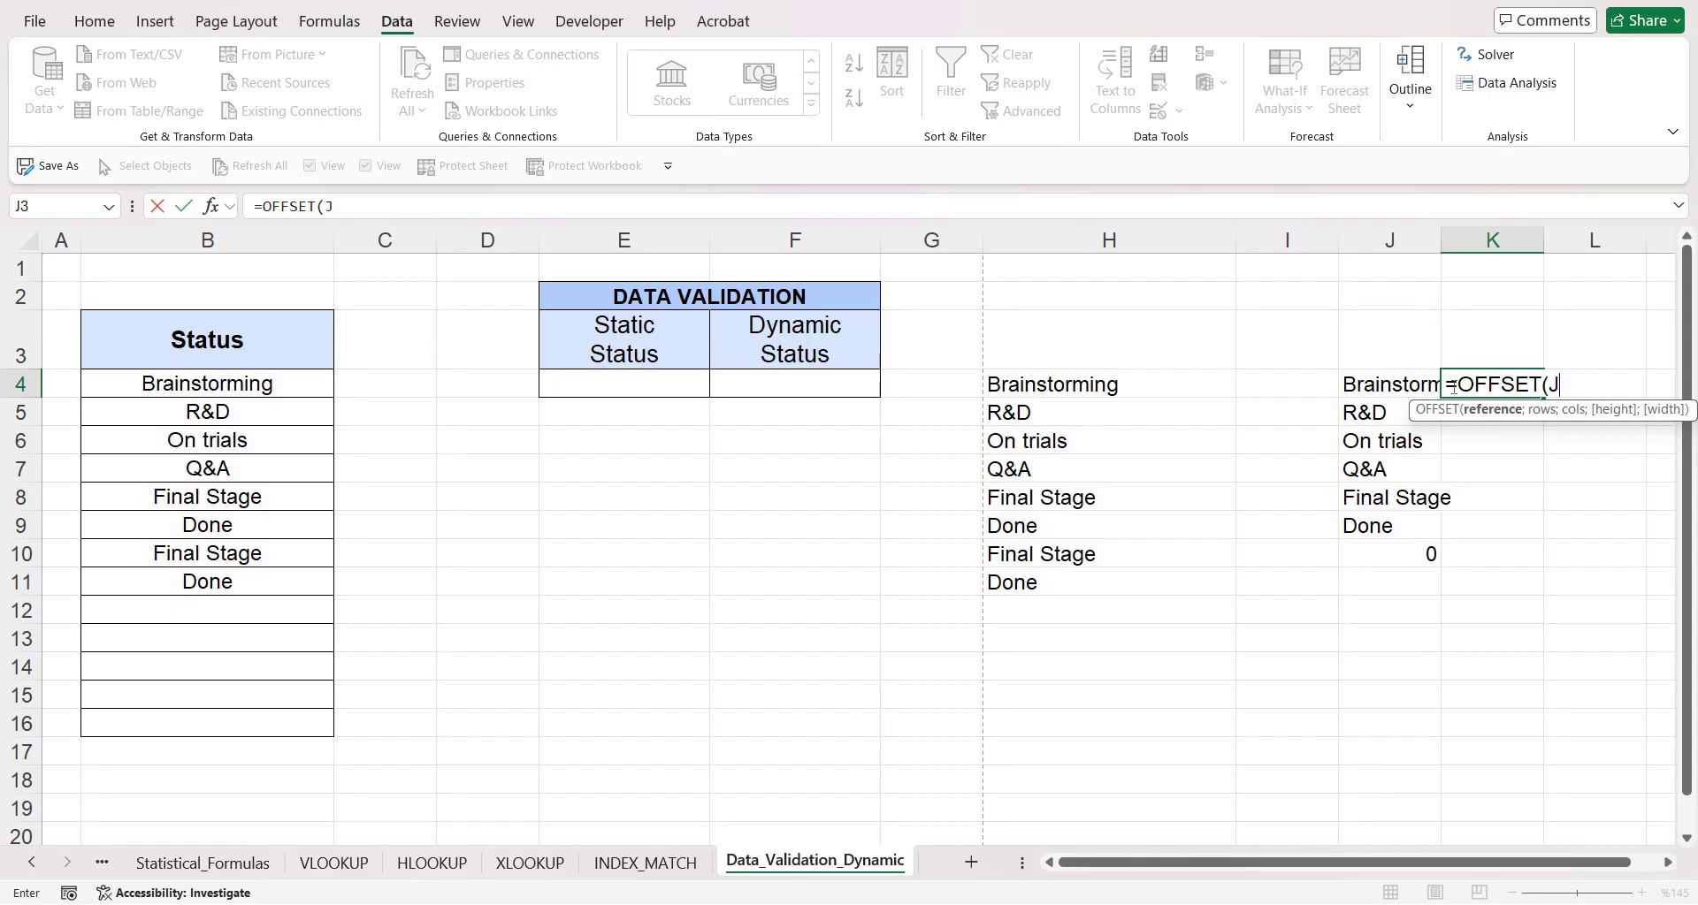
In K4's OFFSET formula, use J4 as the reference, leave rows and columns empty, and begin a COUNTA function for the height
click(1375, 384)
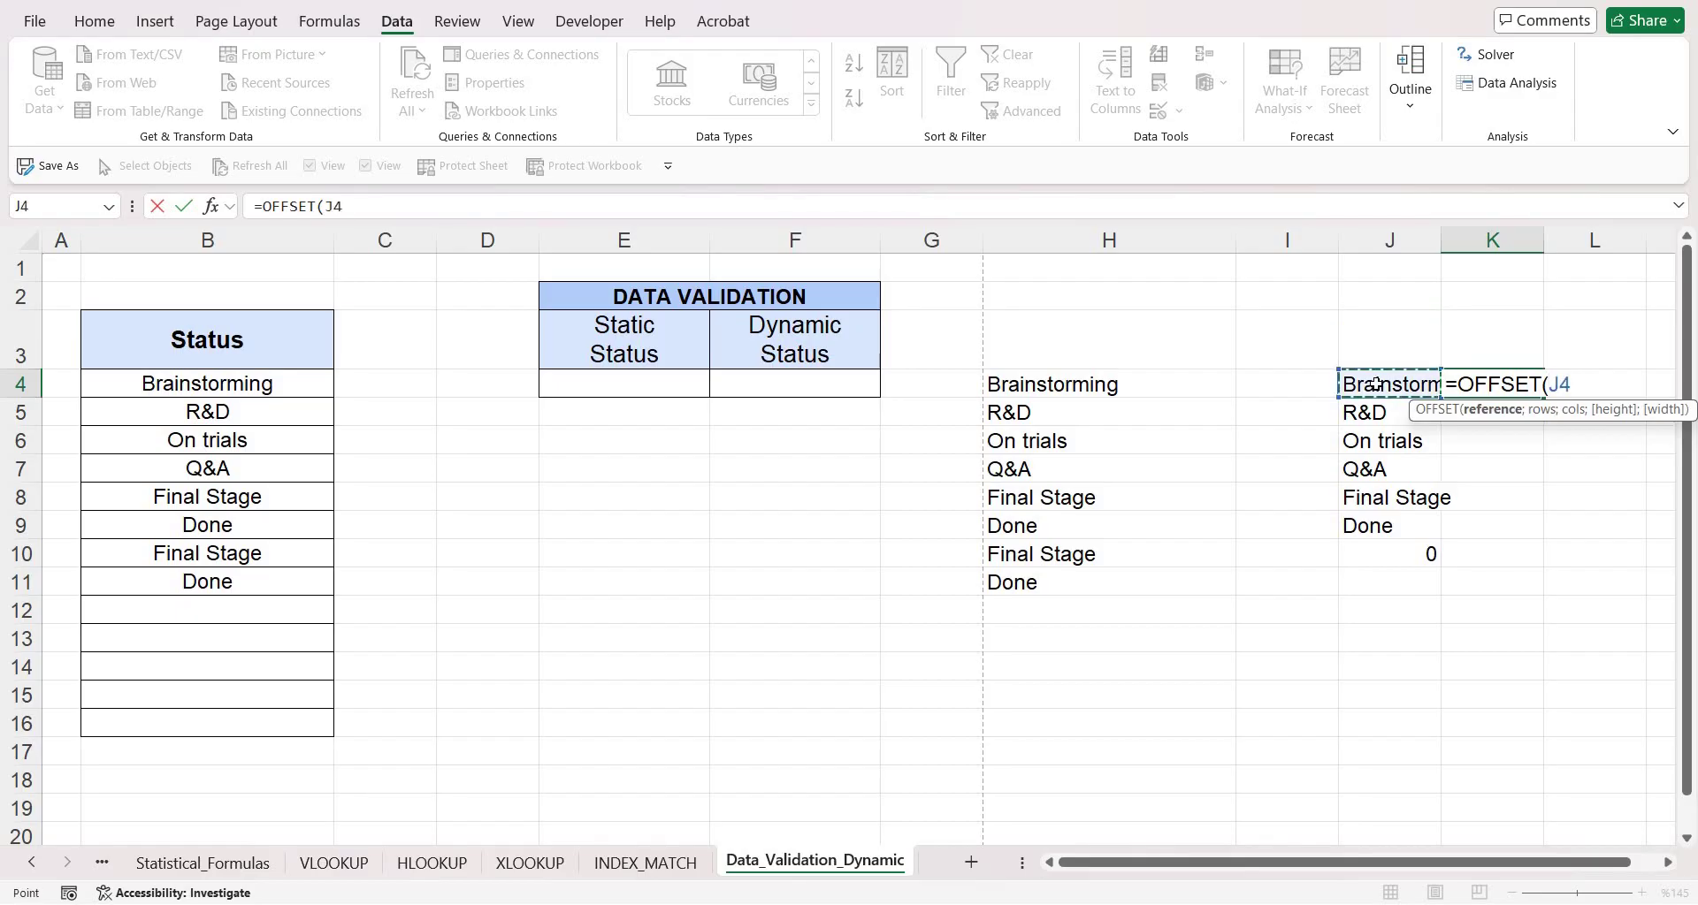
text(;;;)
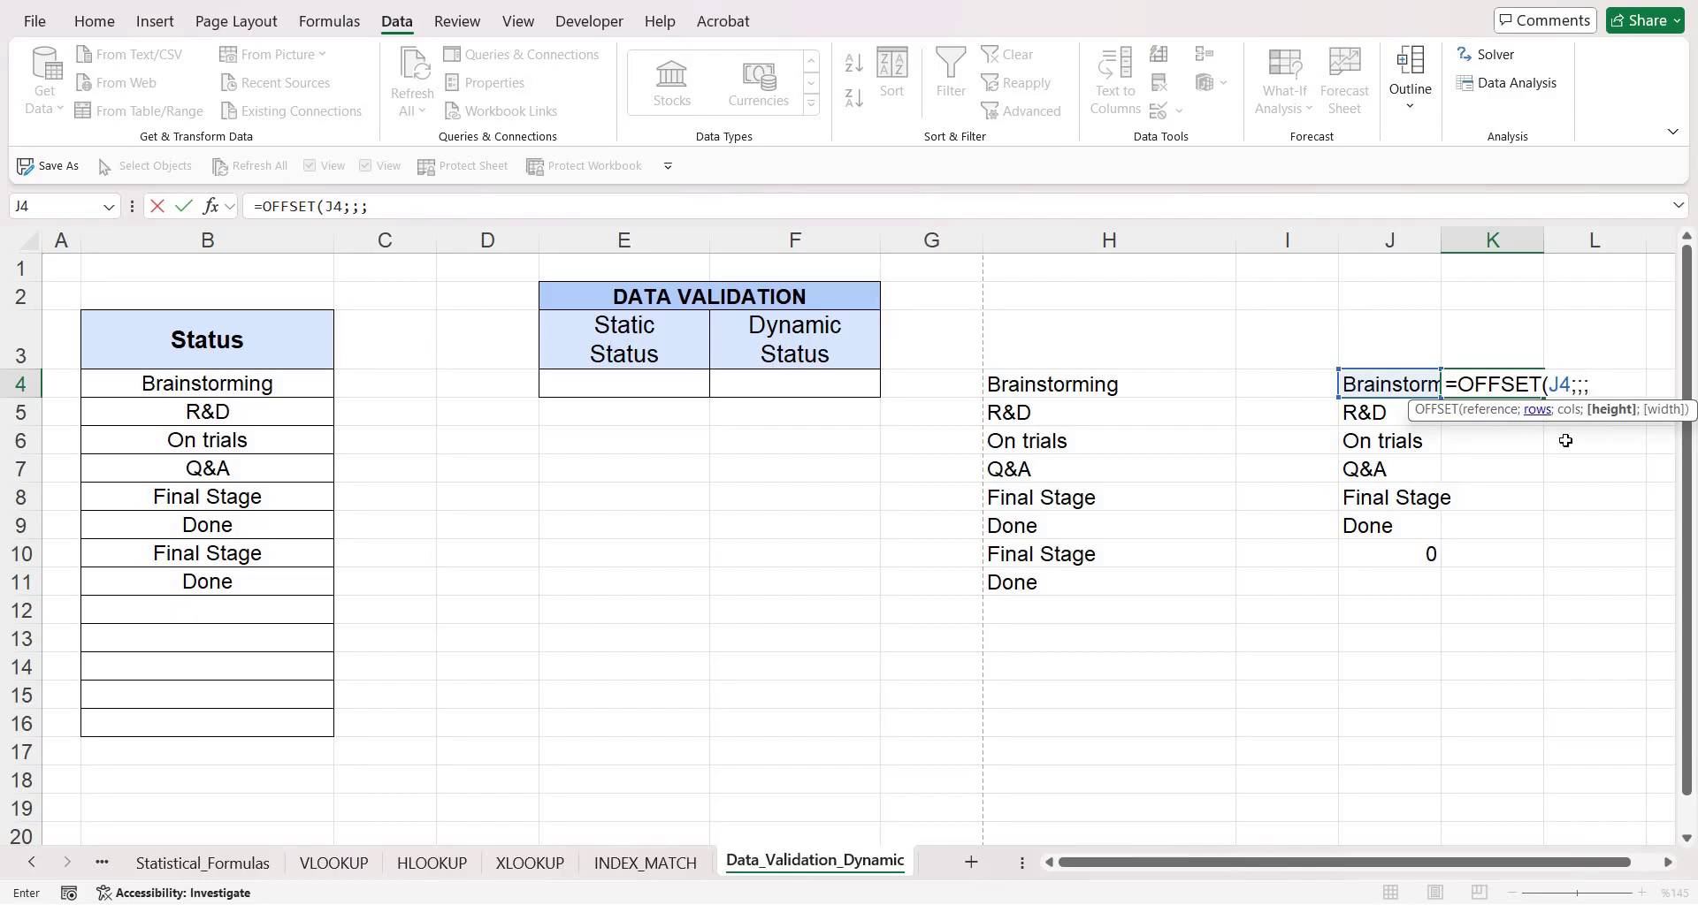
text(COUN)
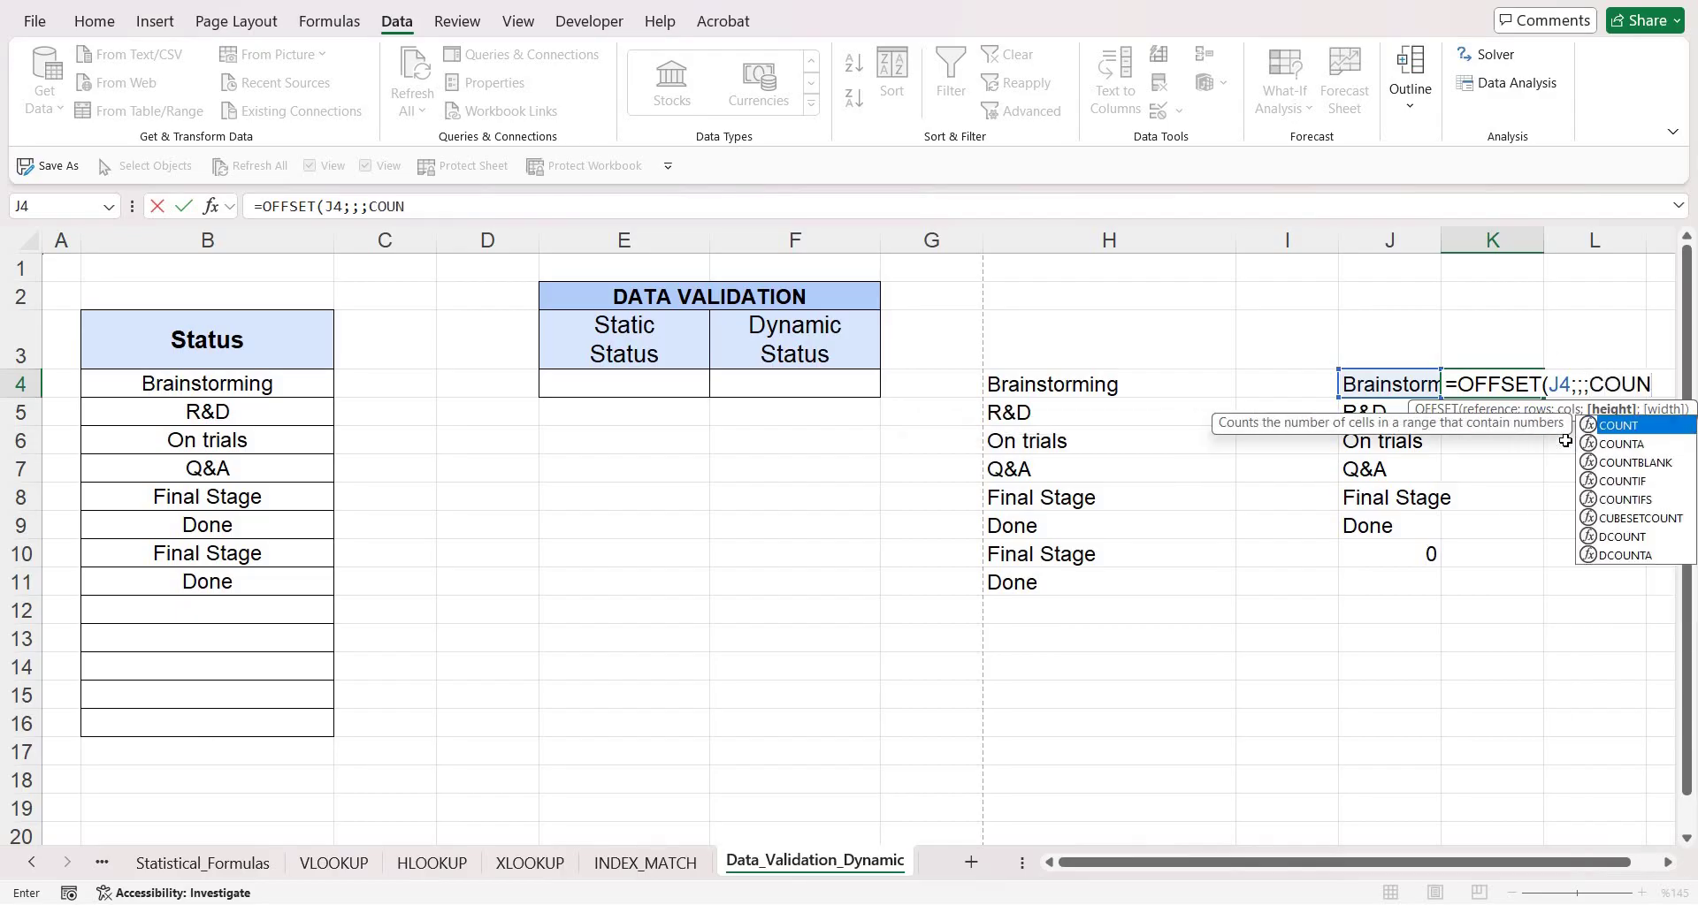
key(Down)
key(Tab)
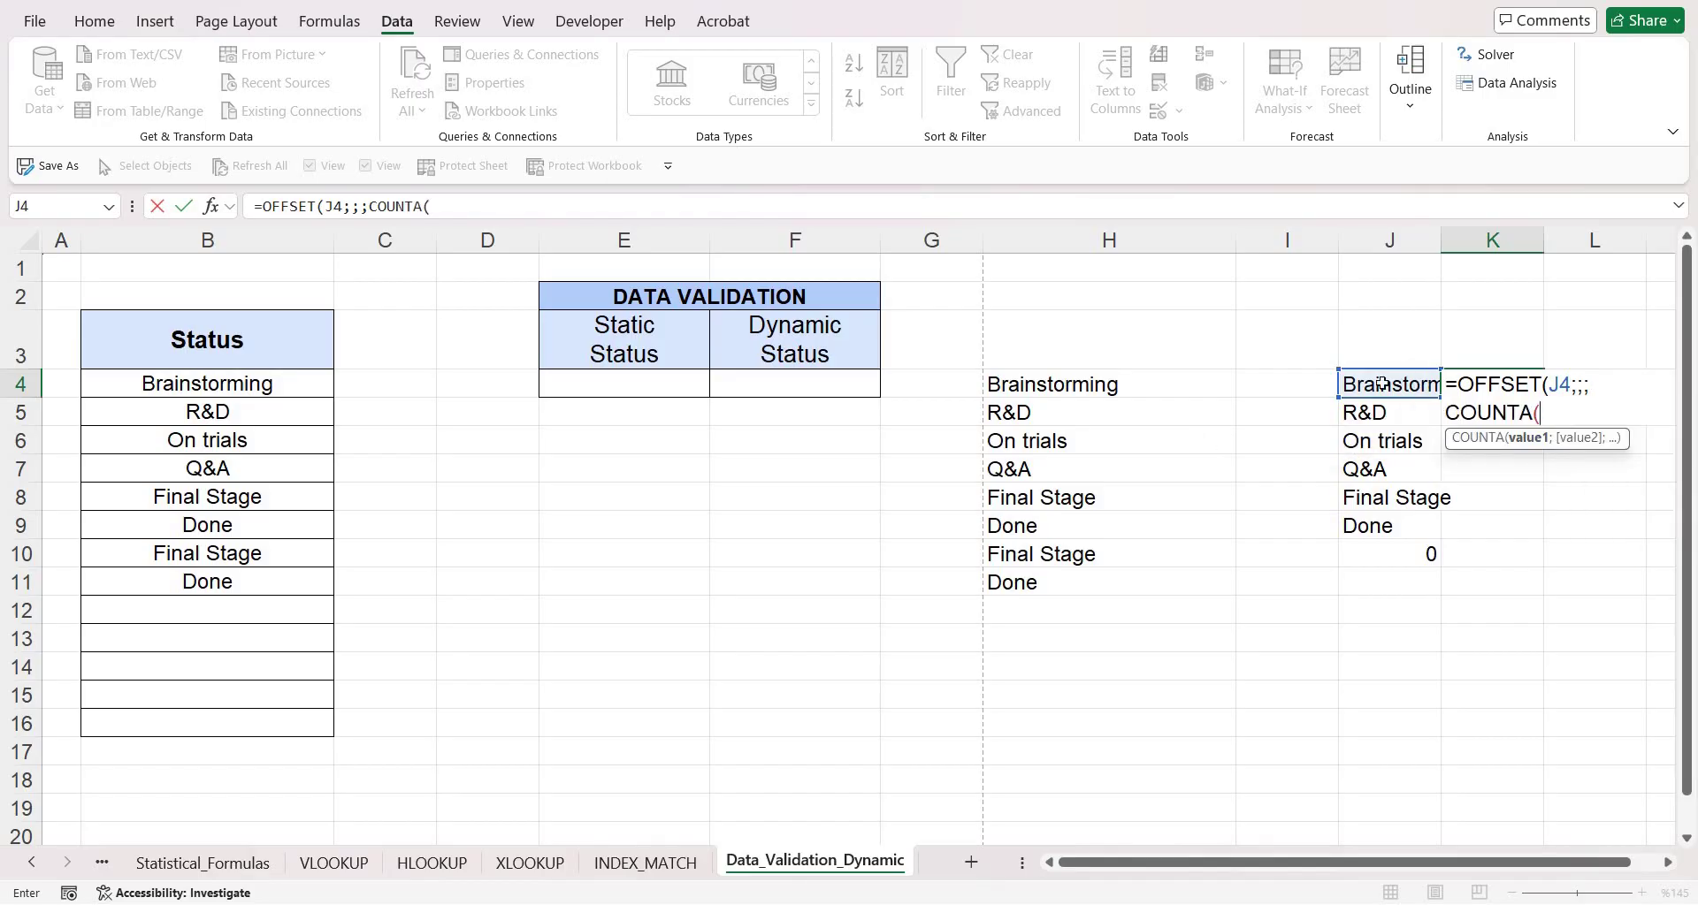
Set the COUNTA range to J4:J222 and subtract 1 from it in the OFFSET height argument
drag(1379, 384, 1386, 557)
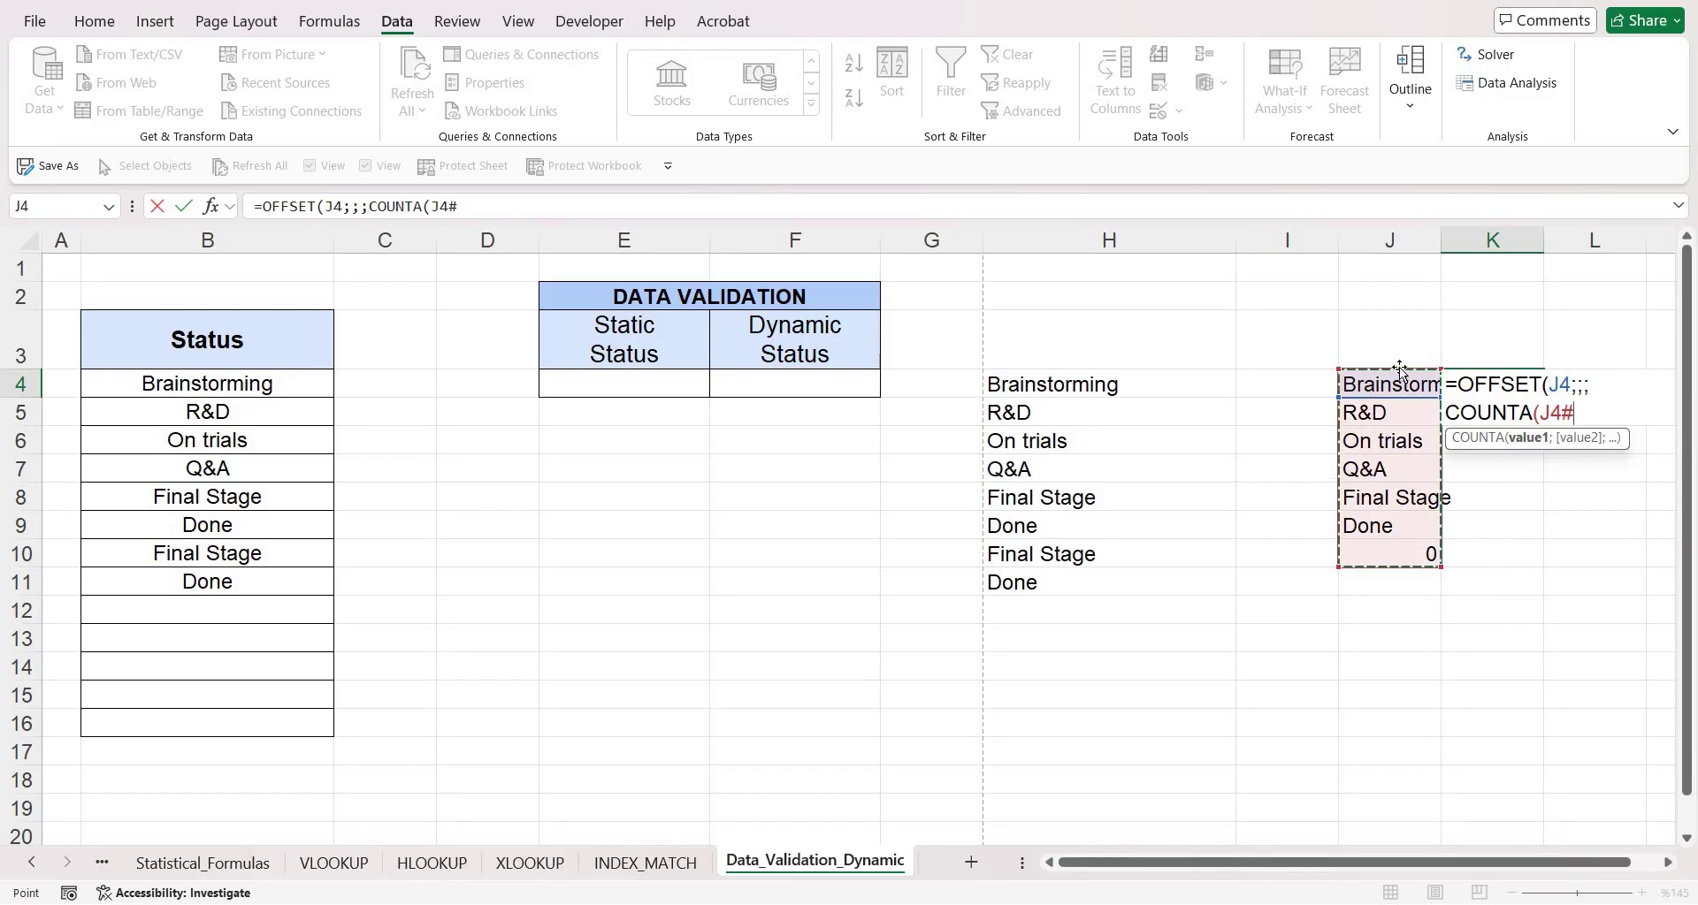
drag(1412, 489, 1408, 528)
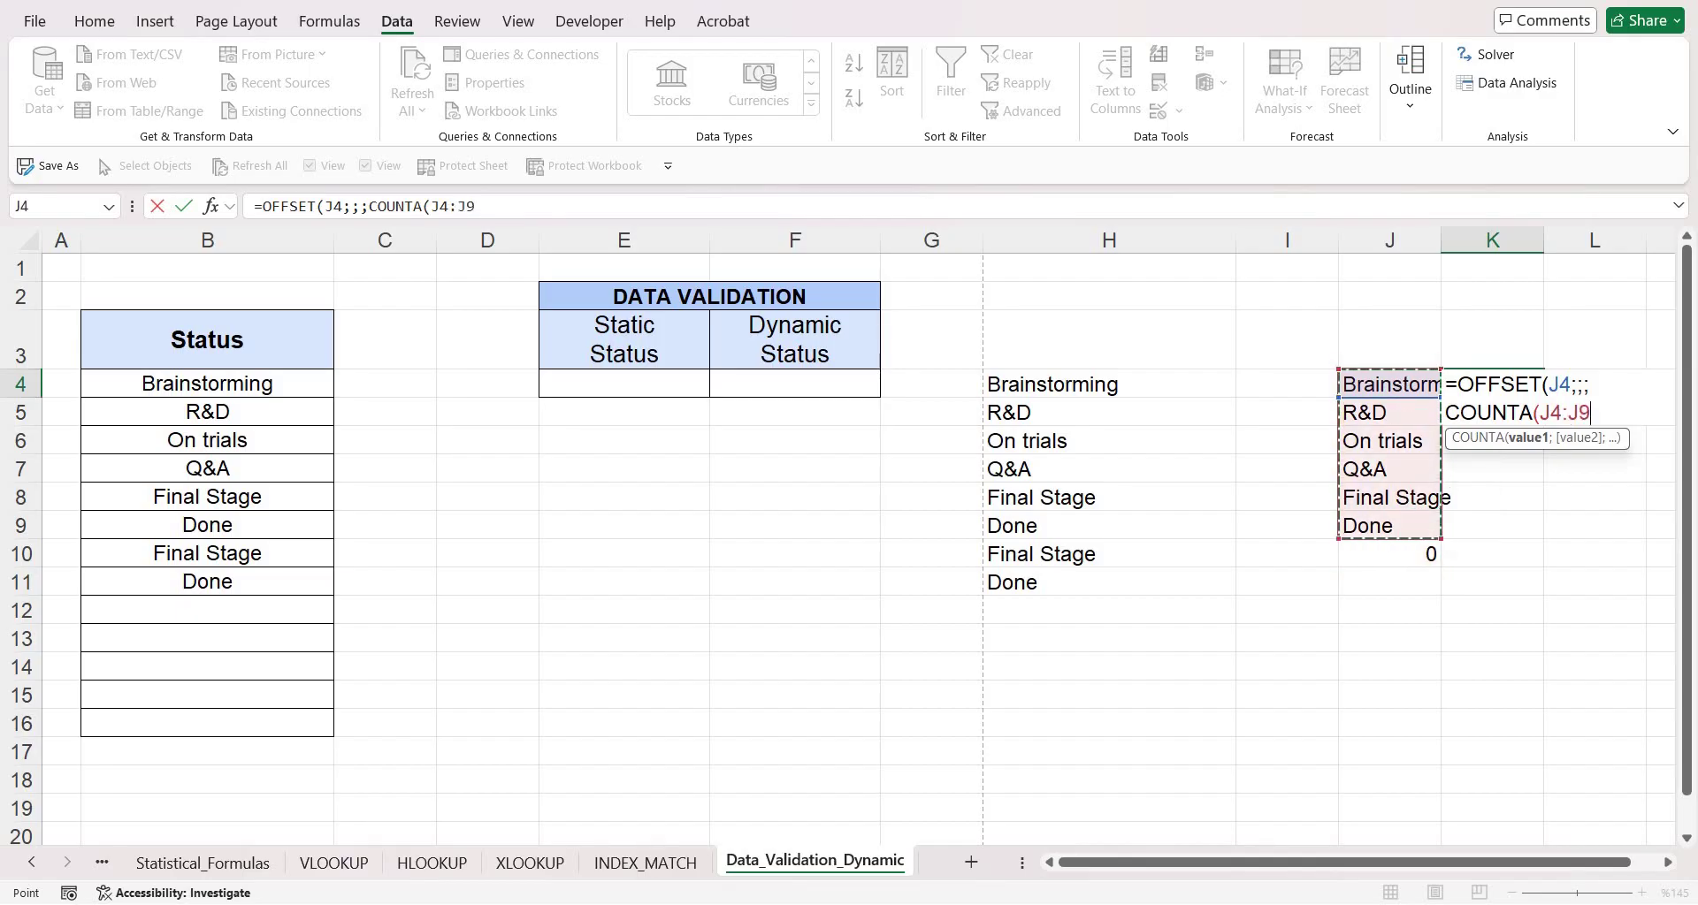
drag(1389, 380, 1349, 426)
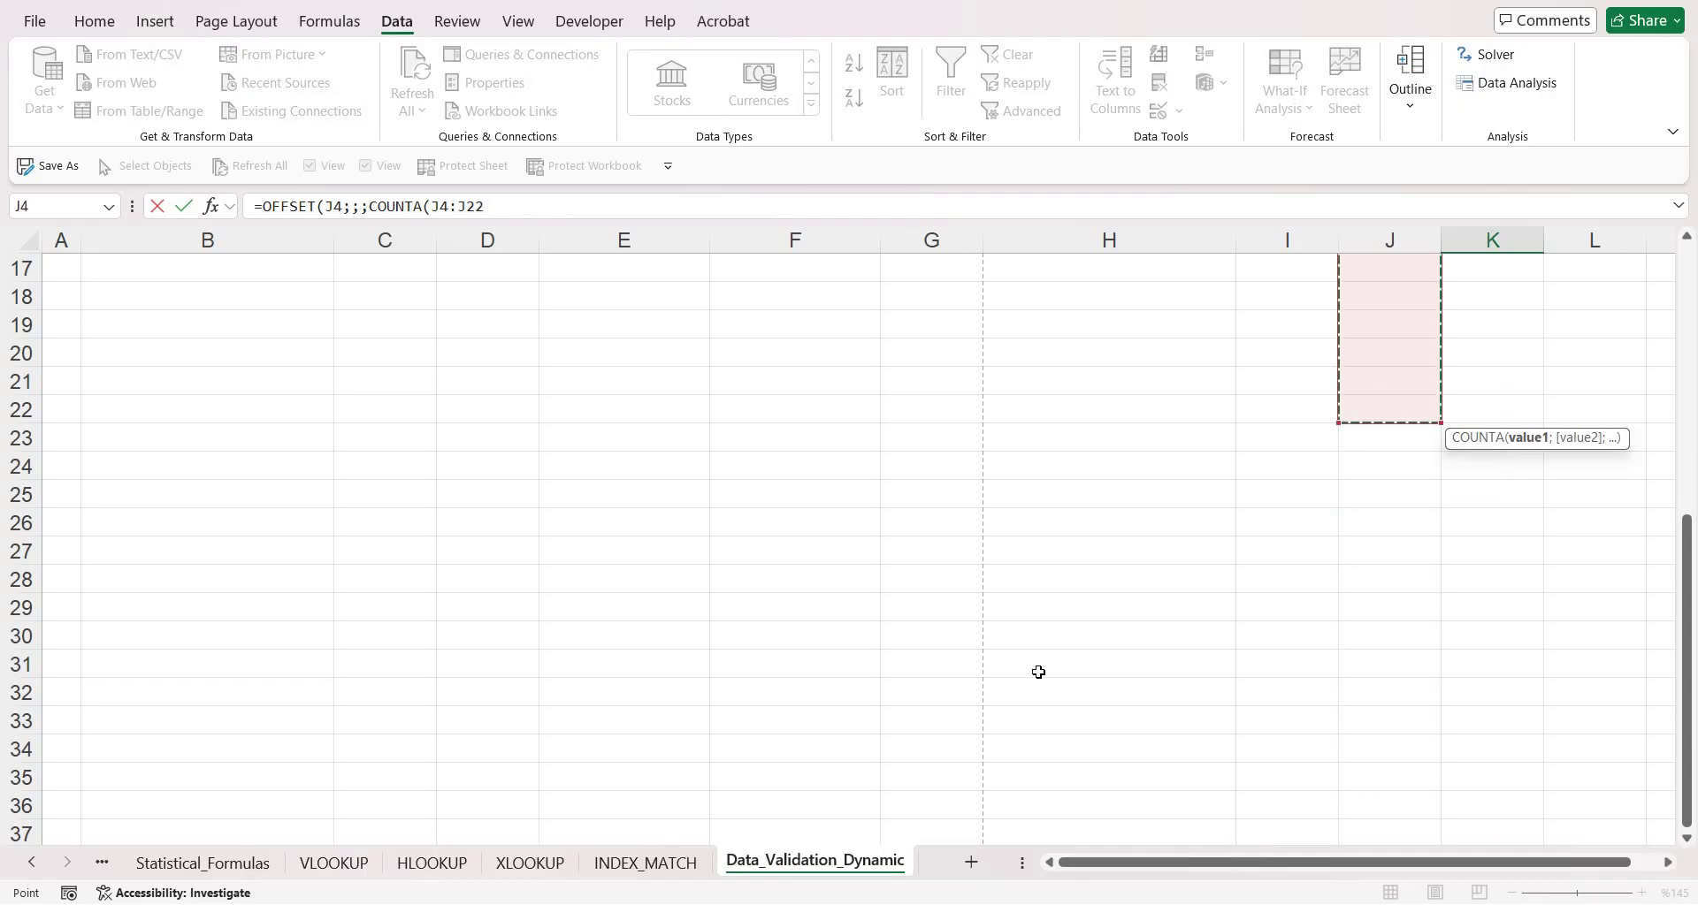
scroll(1038, 670, up, 5)
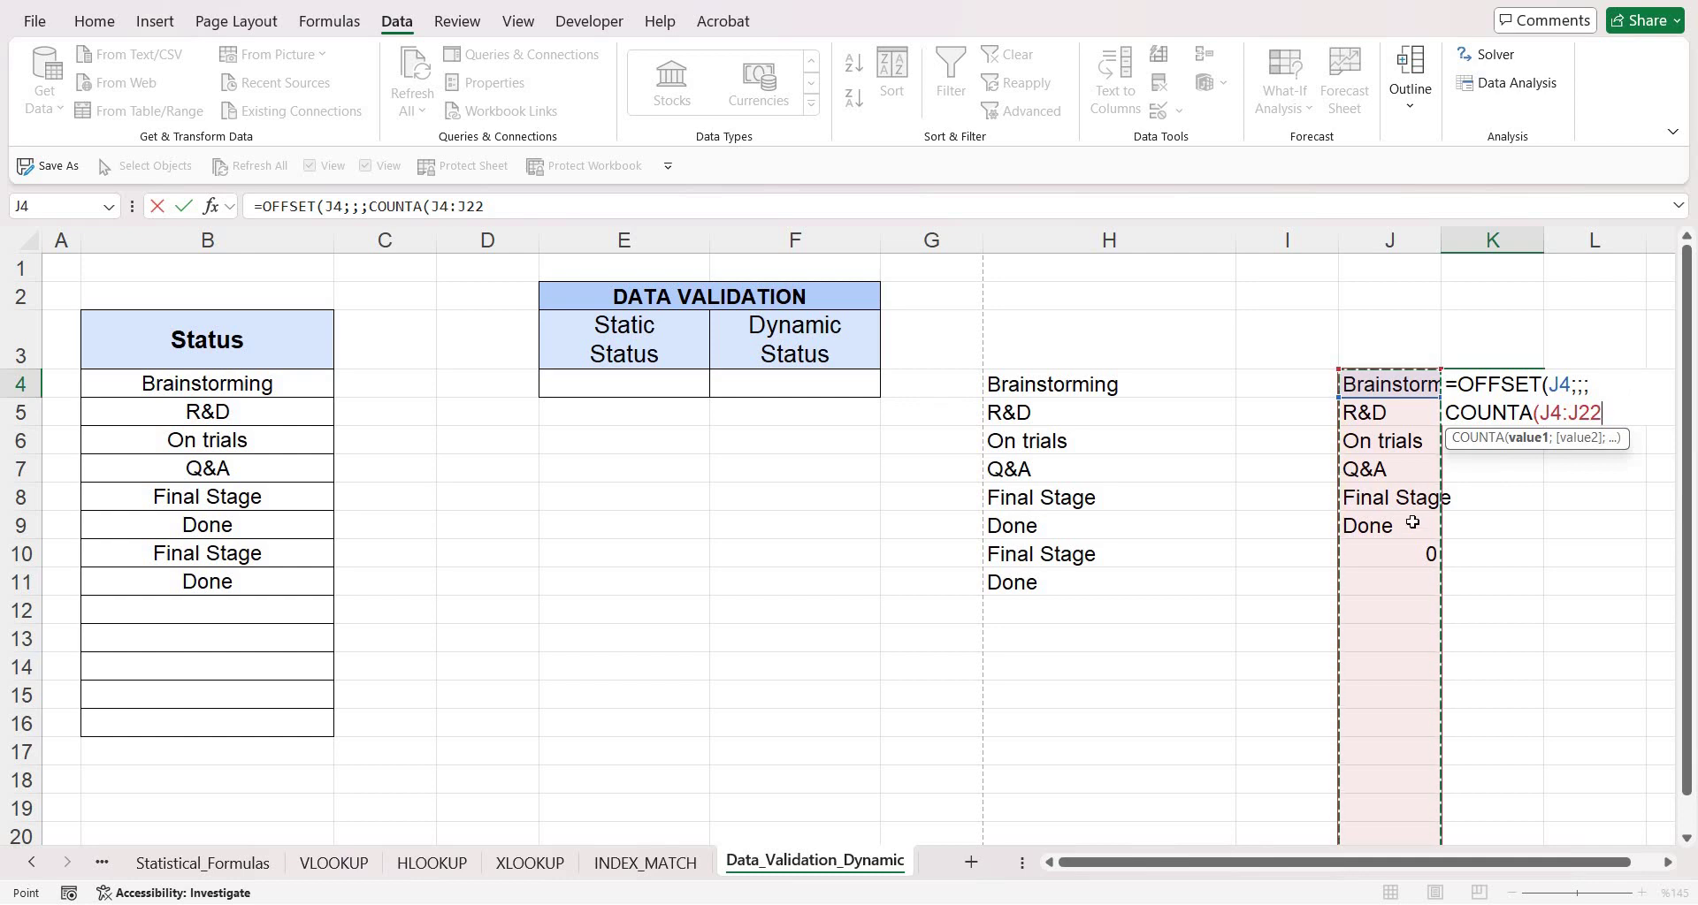
scroll(1494, 500, down, 7)
scroll(1510, 487, up, 7)
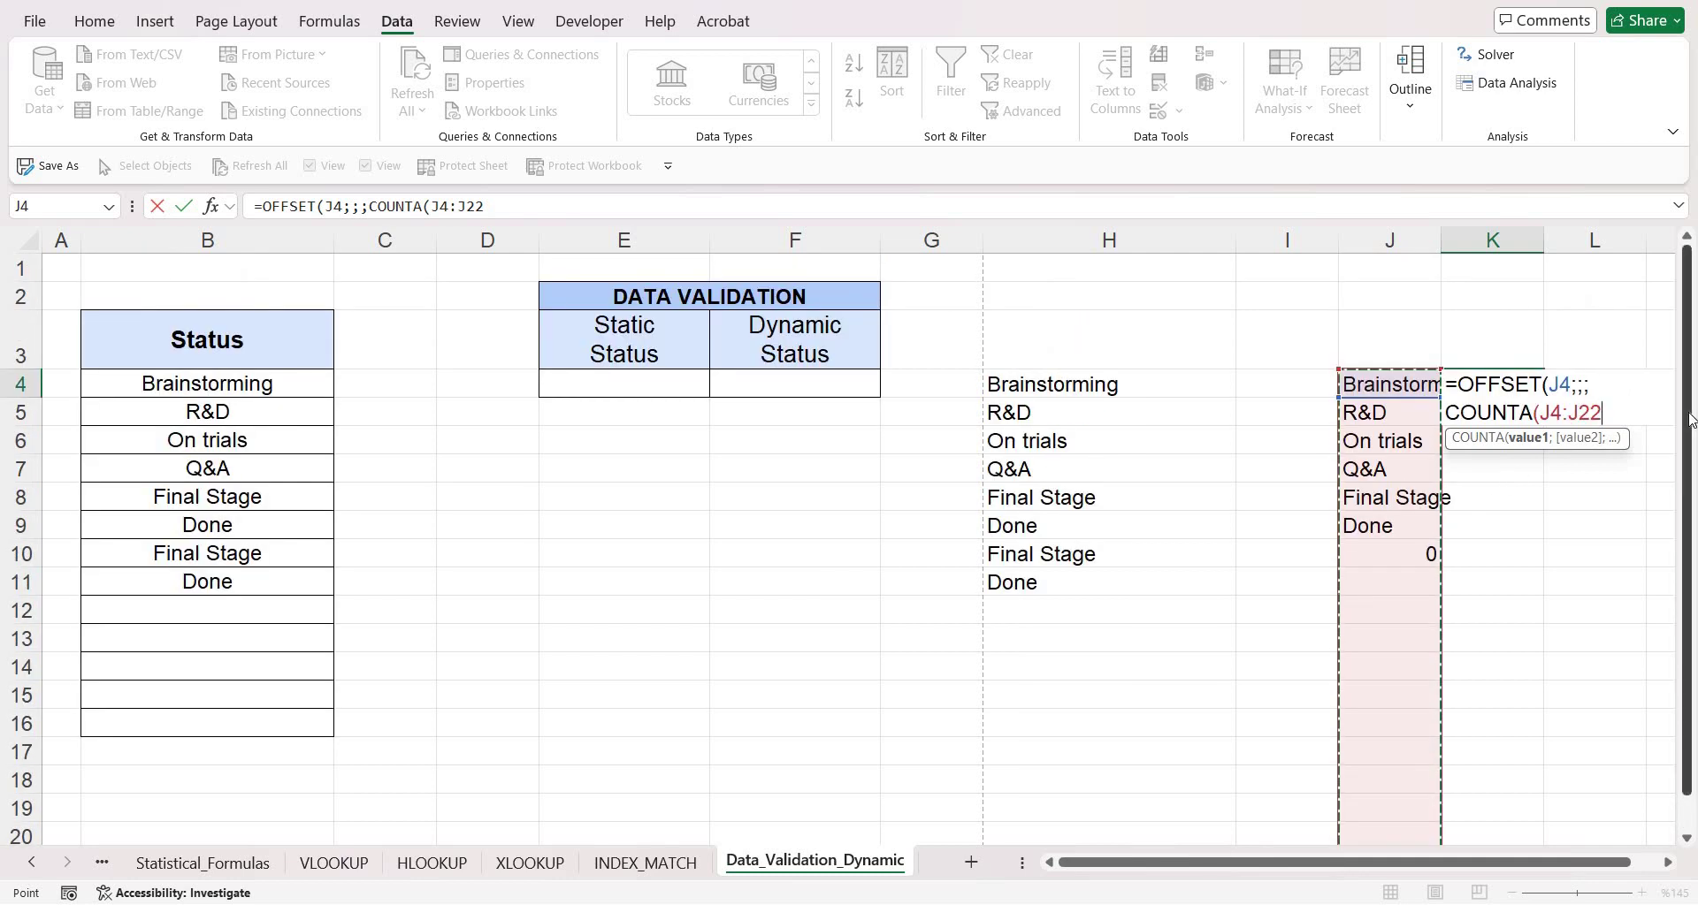
text(2)
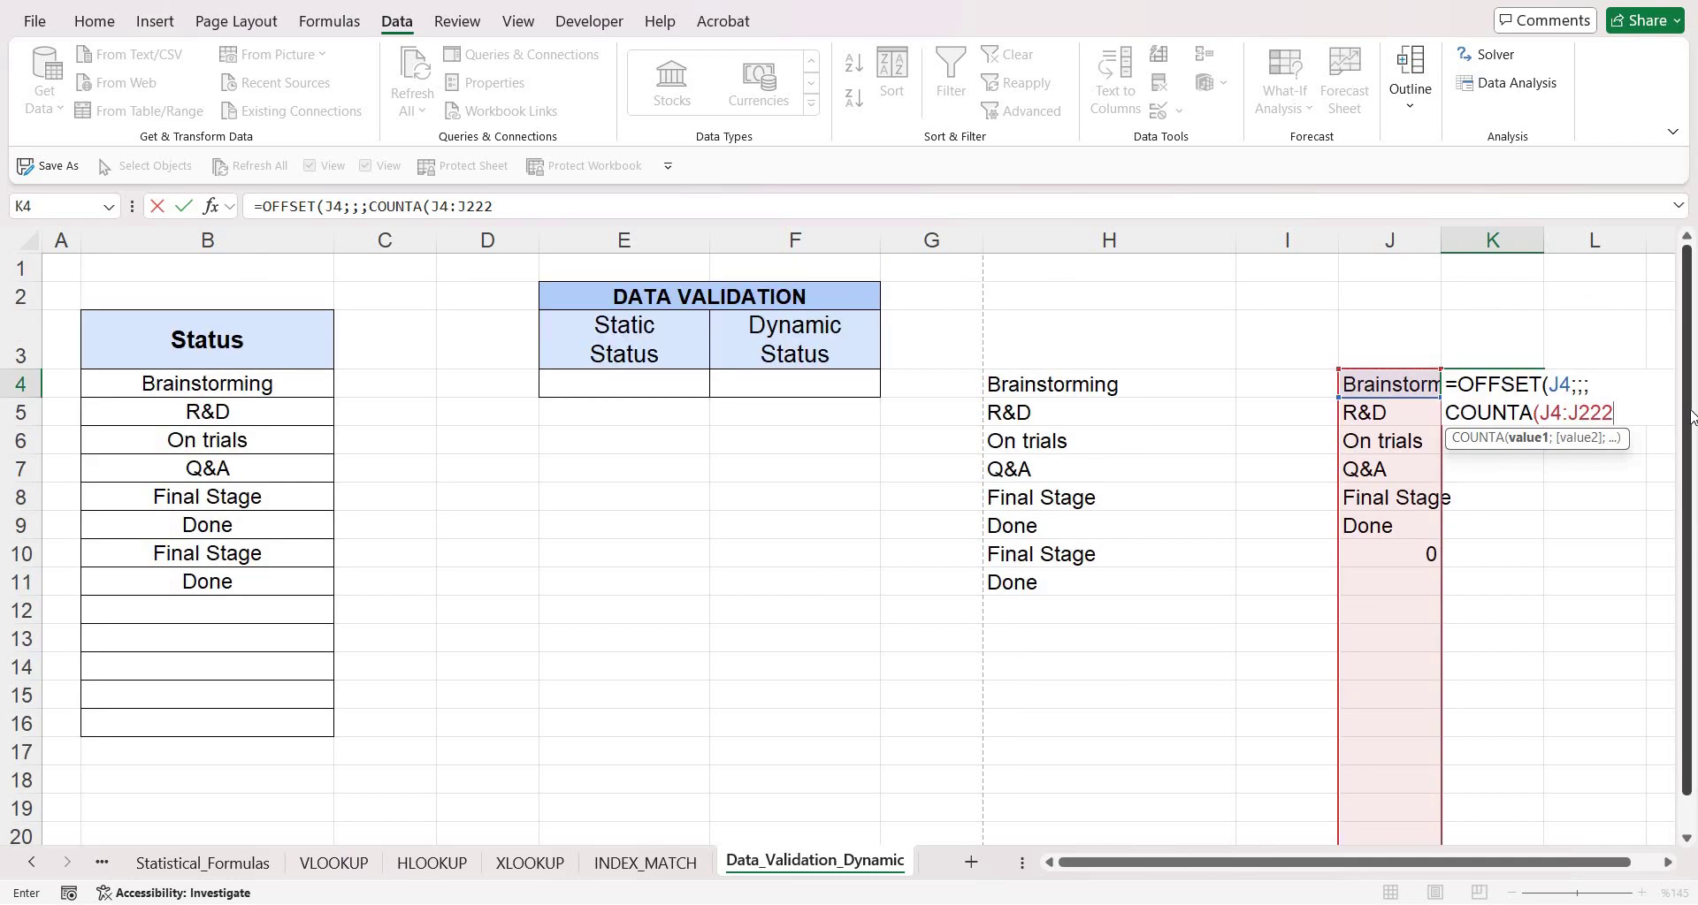
text()-)
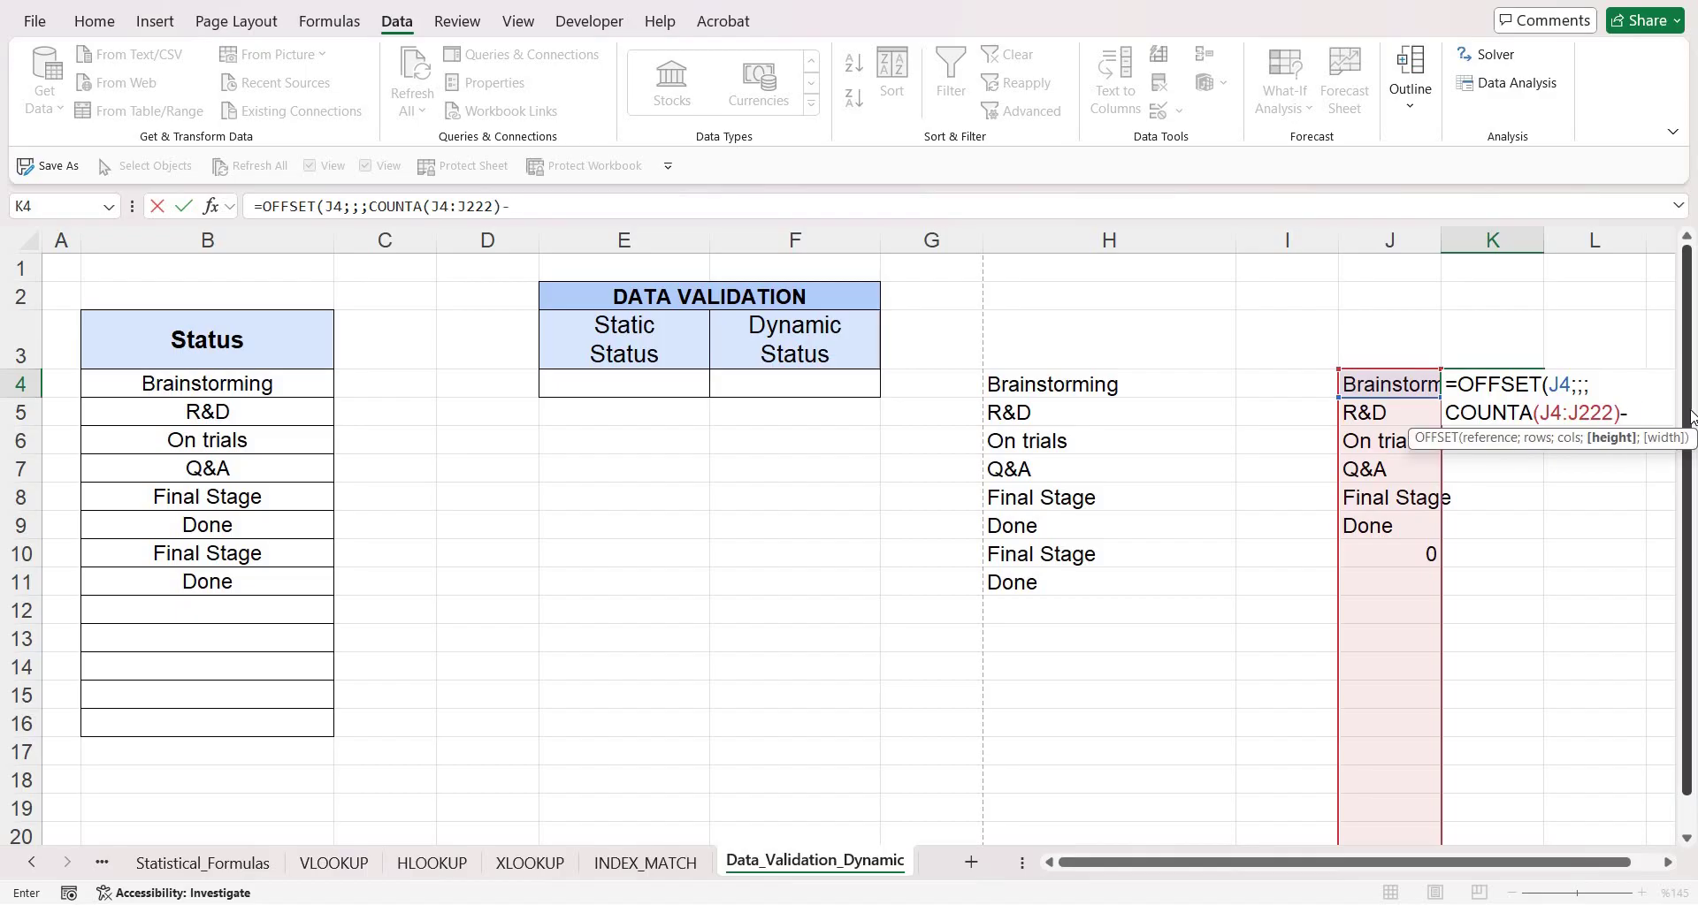
text(1)
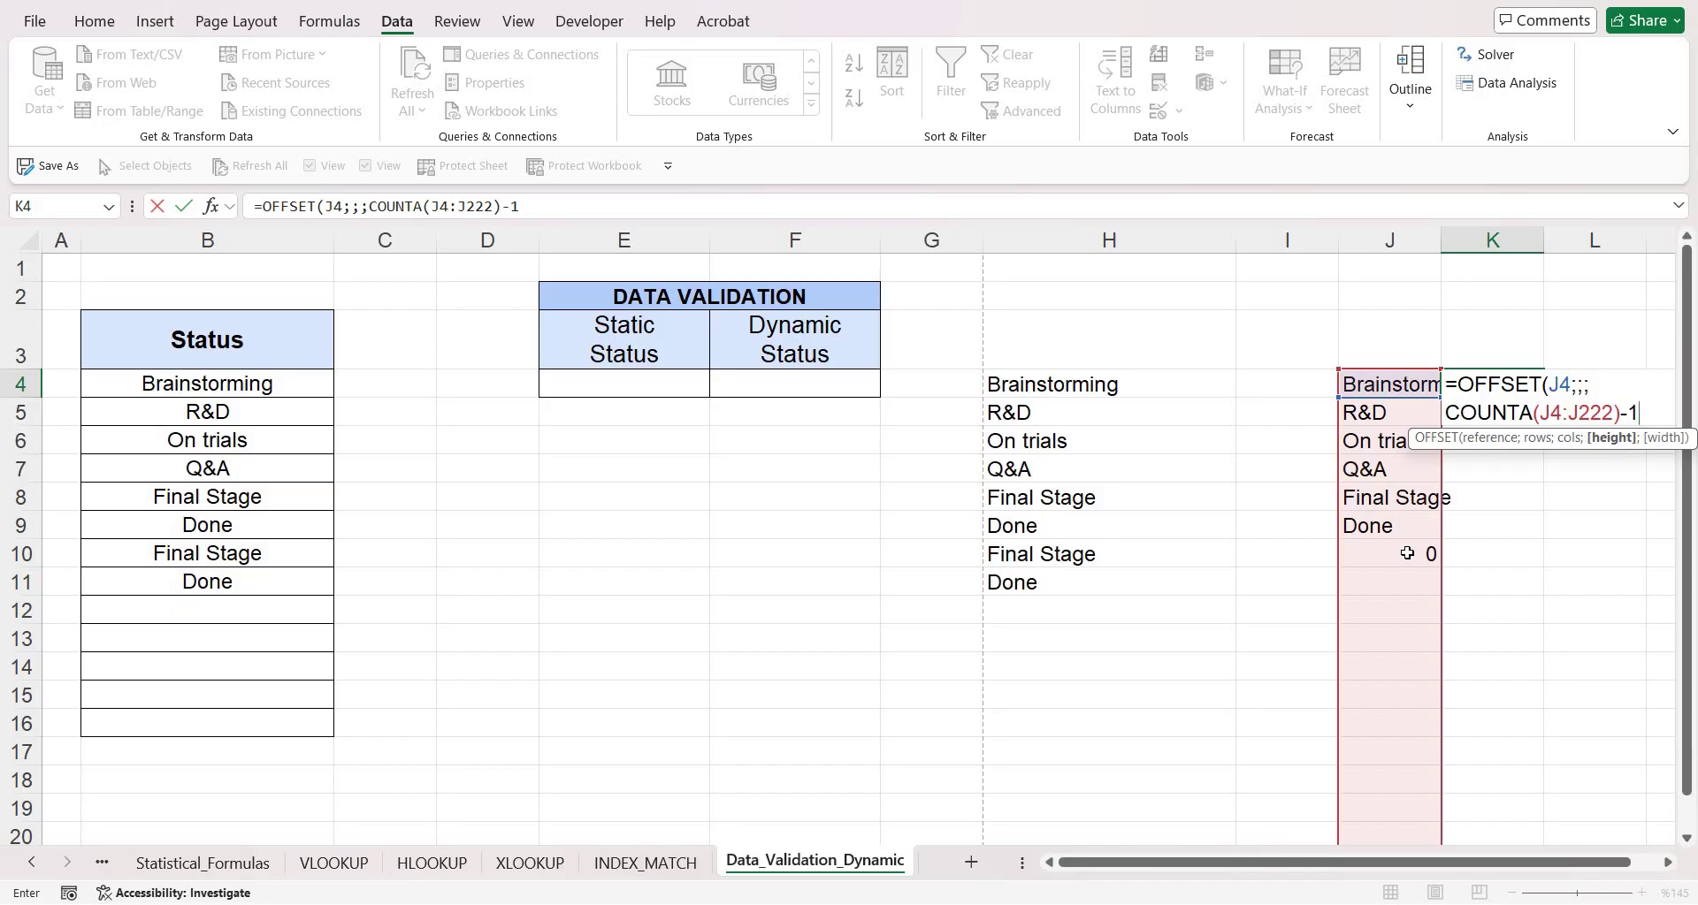
Set the OFFSET width to 1, complete the formula in K4, and select the spilled list K4:K9
text(;1))
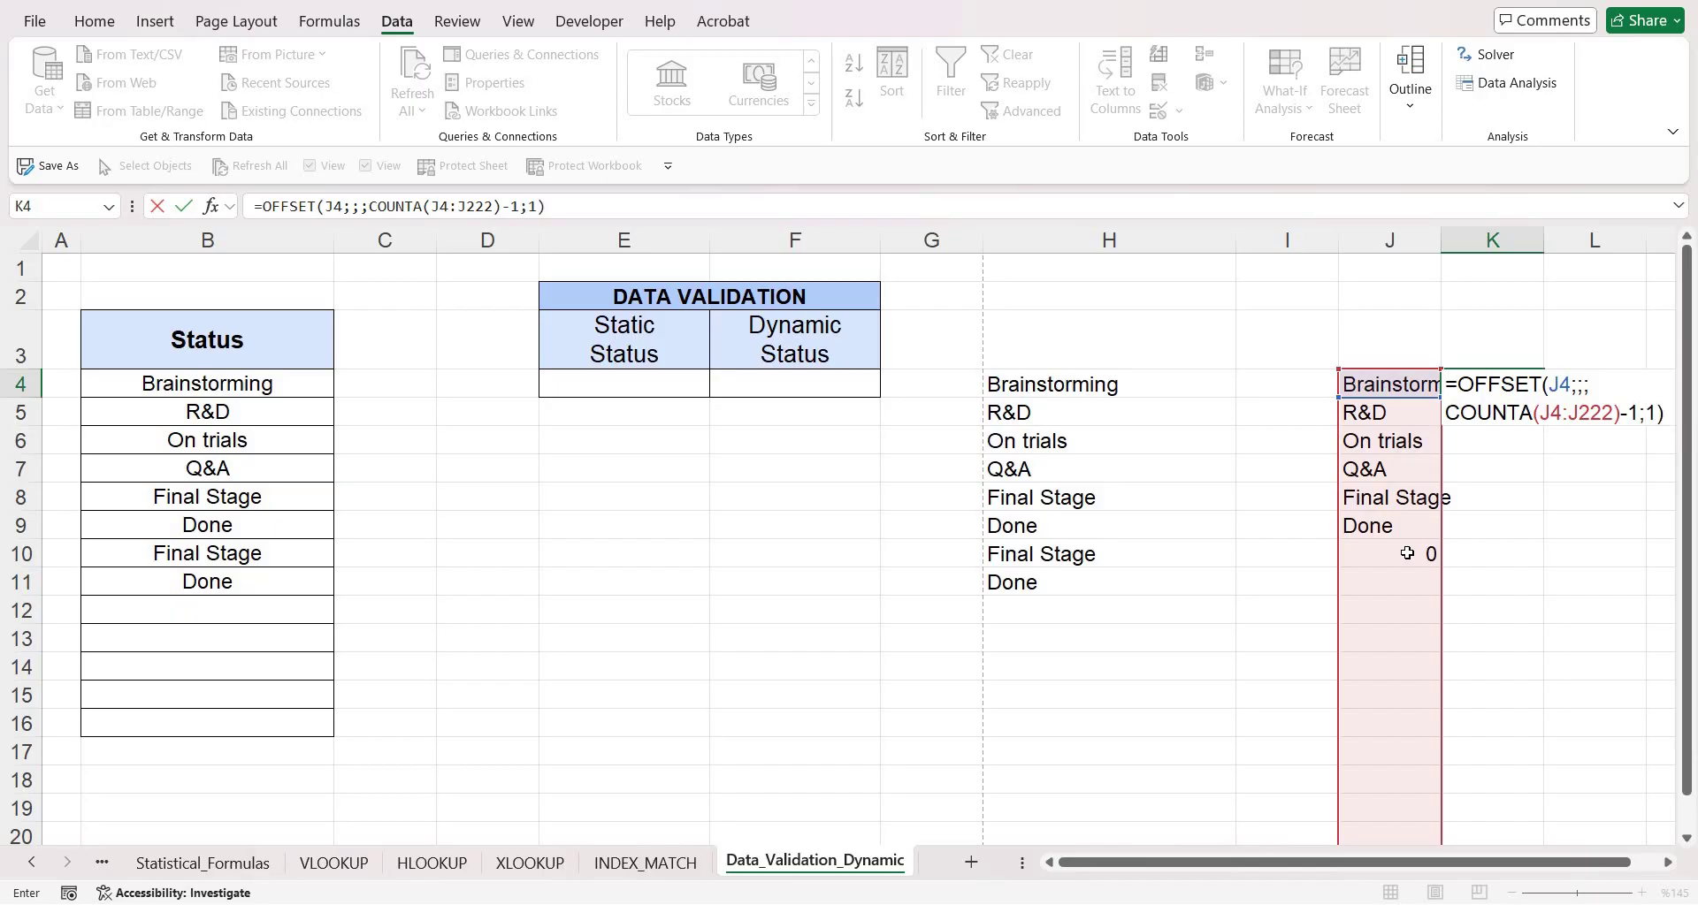
key(Return)
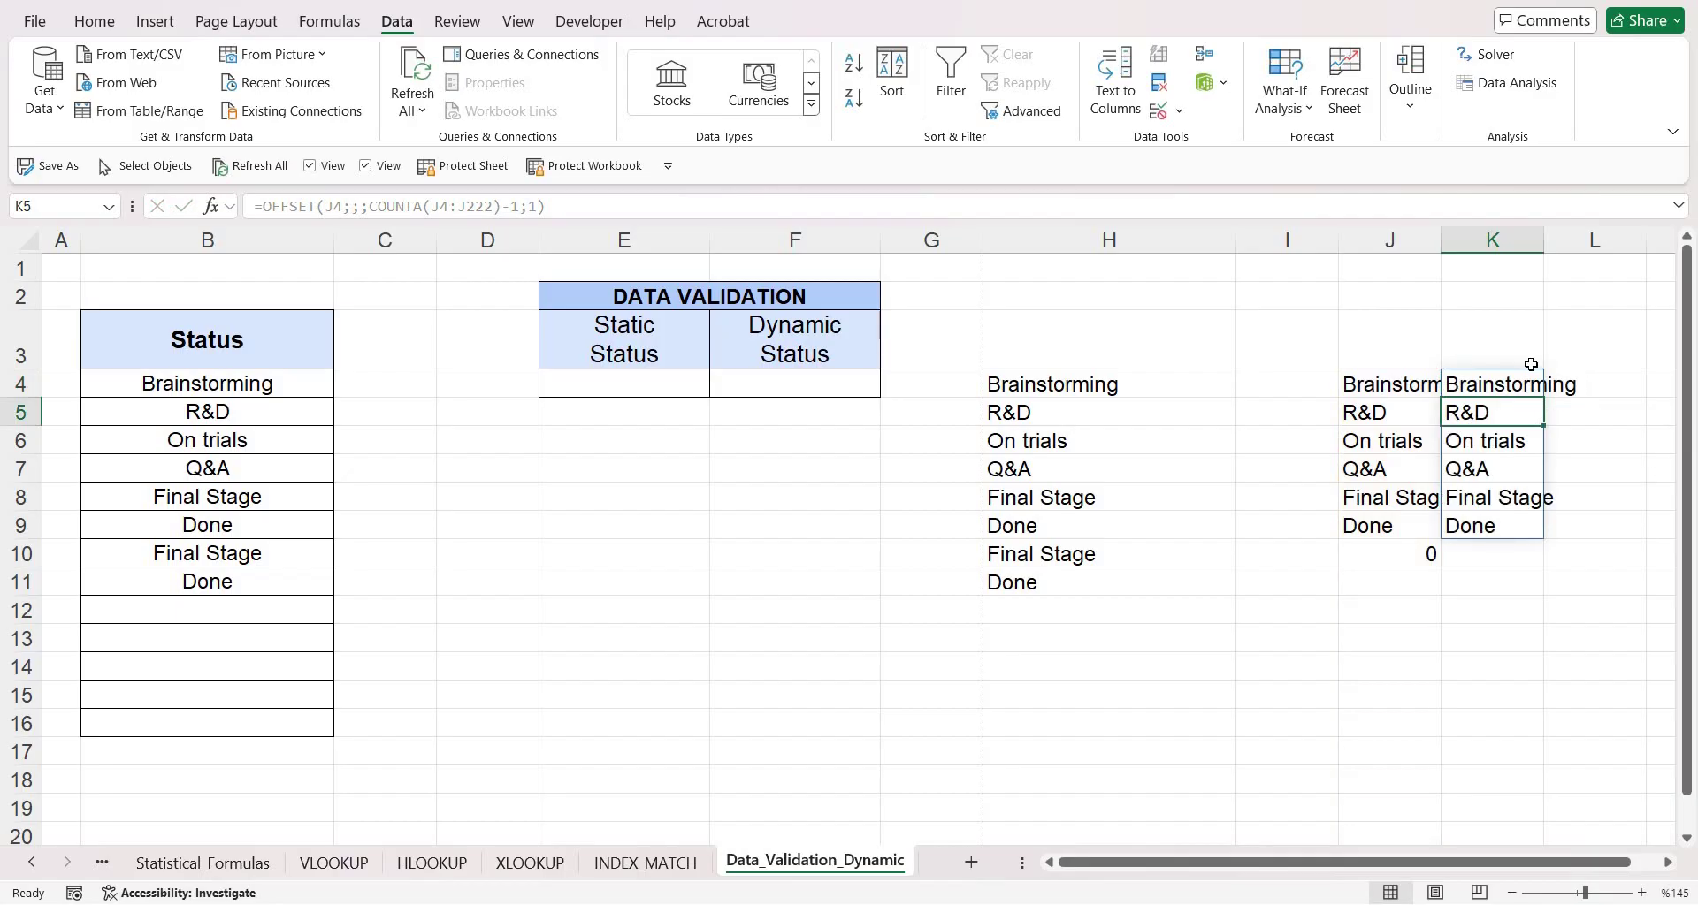
drag(1492, 382, 1487, 528)
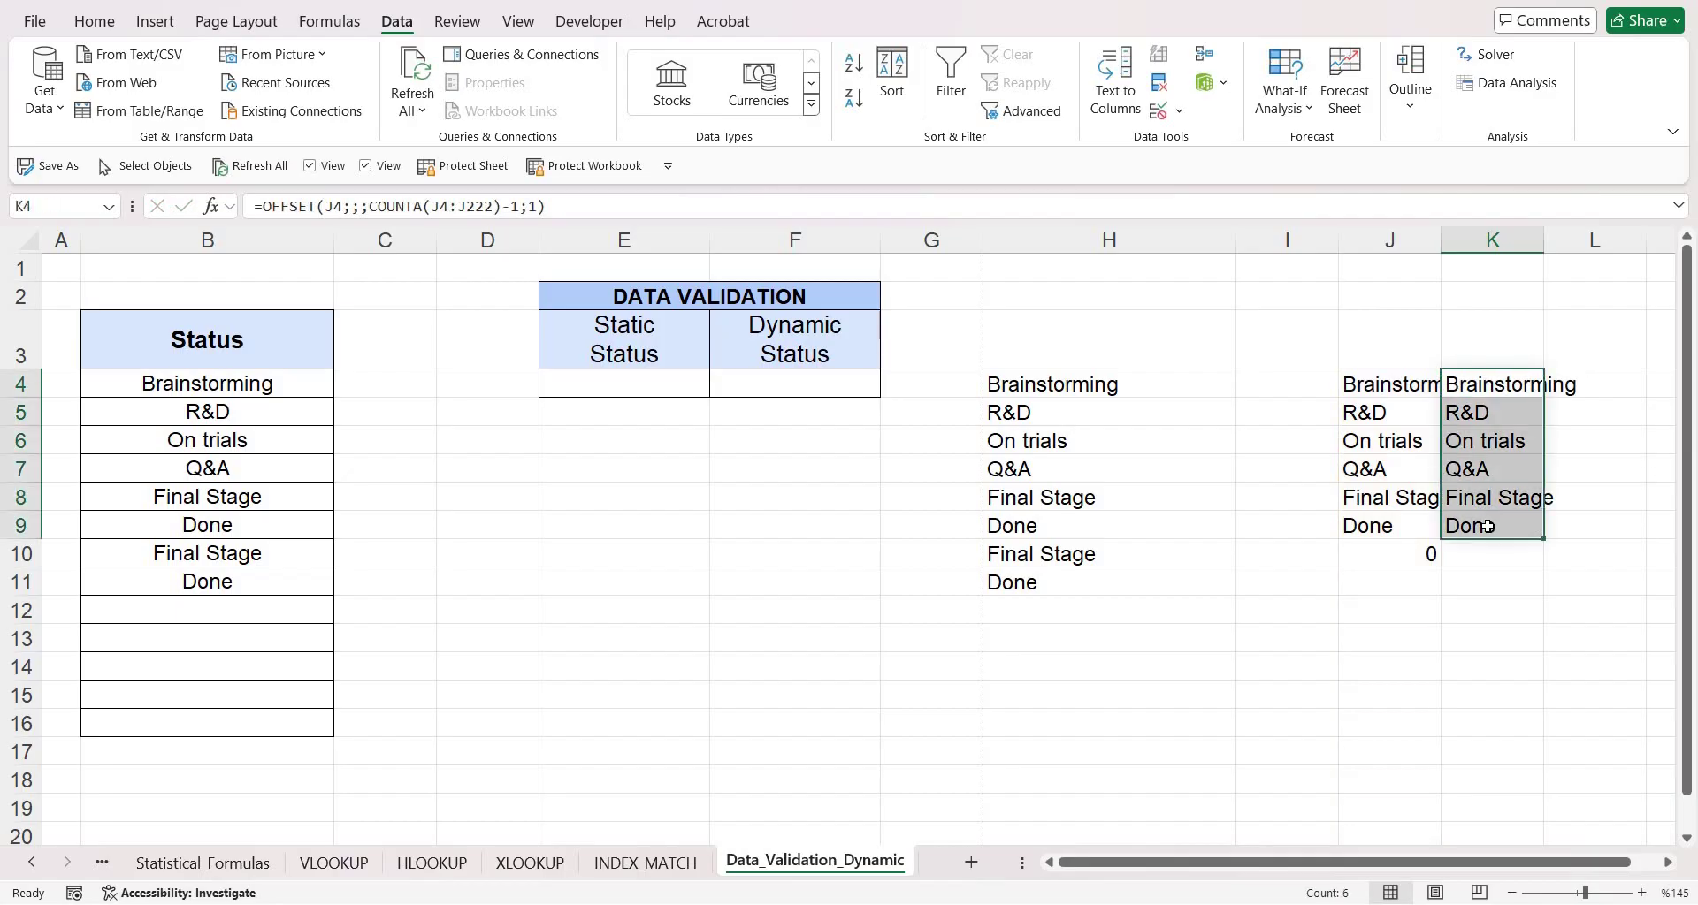
Copy the full OFFSET formula text from K4 and leave the cell unchanged
click(1465, 394)
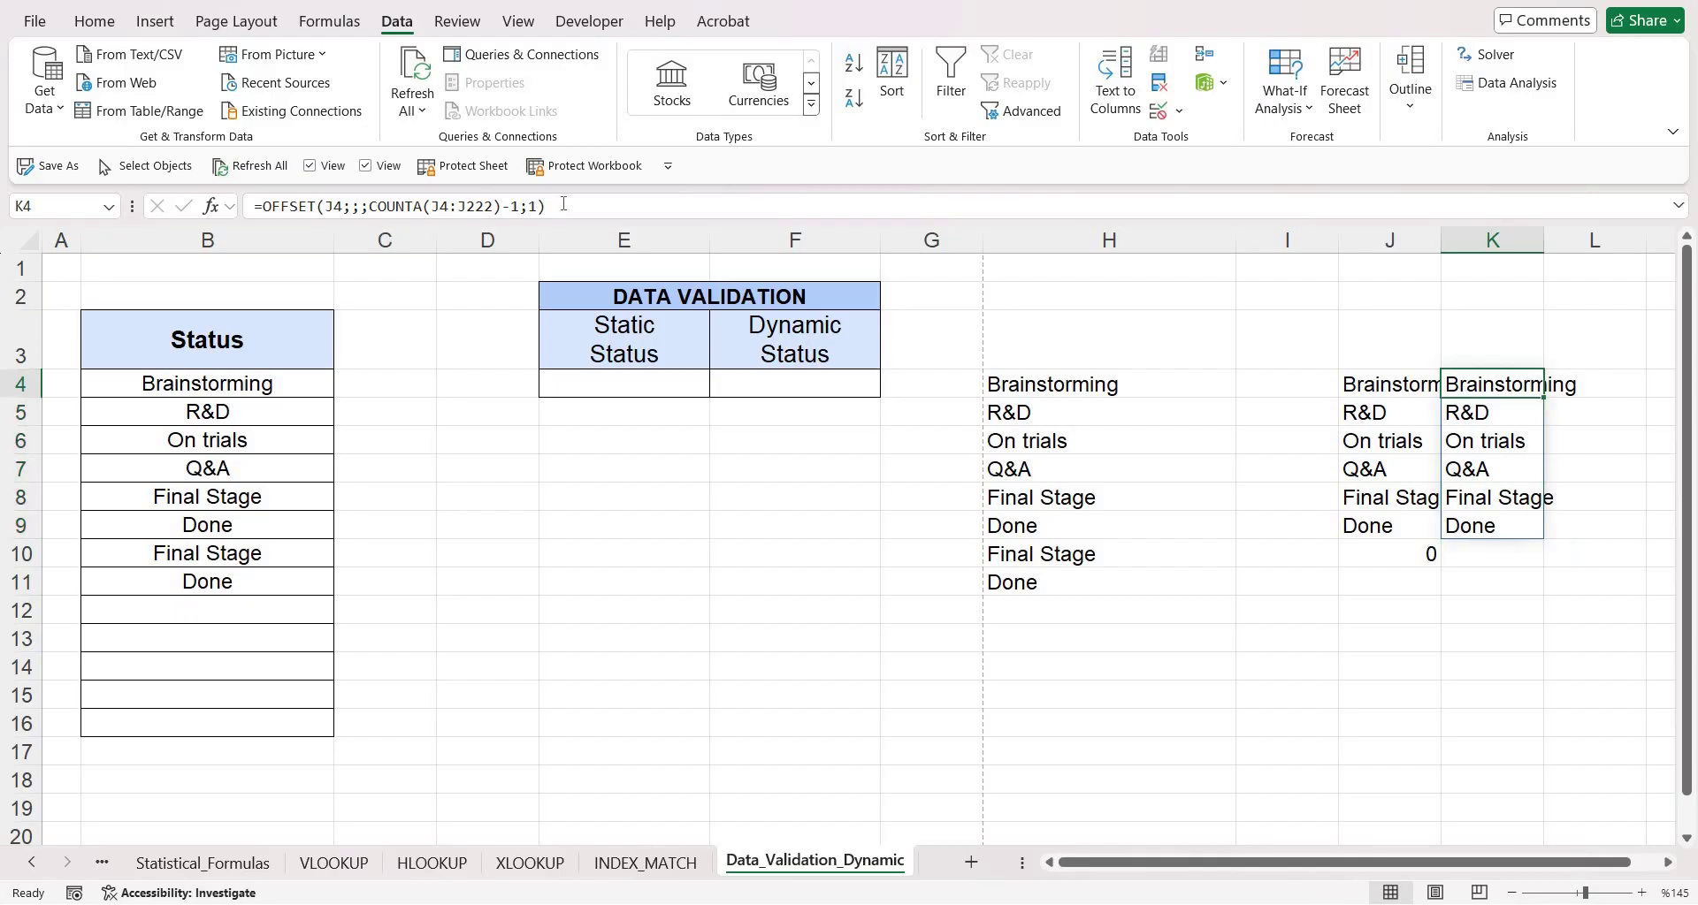
drag(564, 205, 254, 205)
key(ctrl+c)
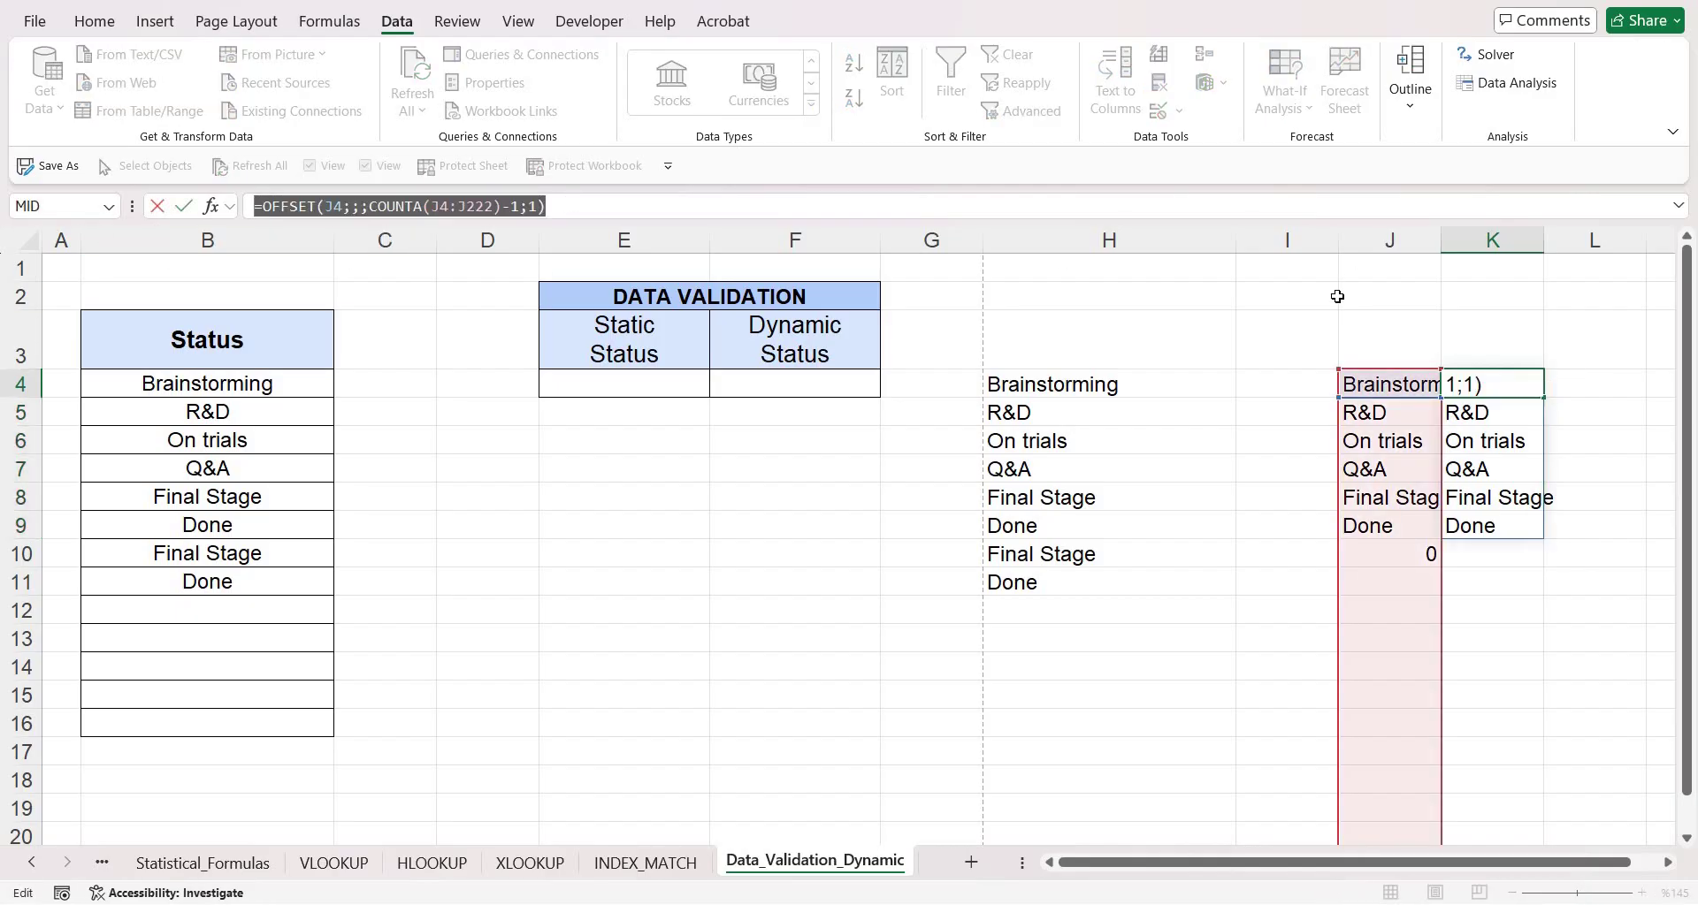
key(Escape)
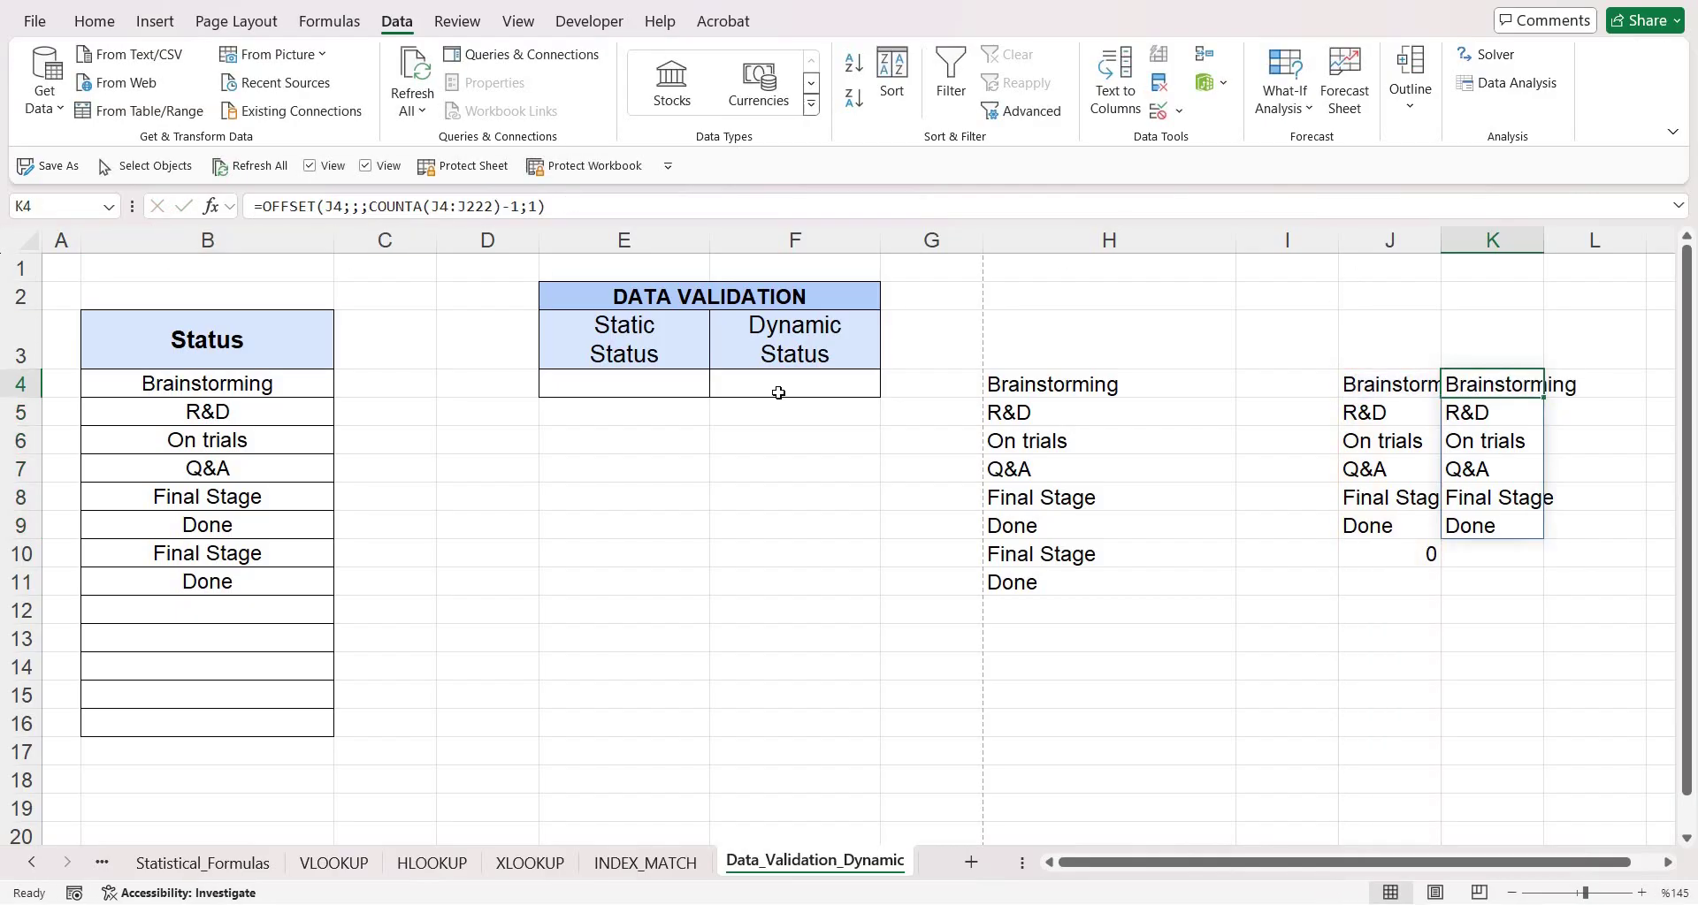
Apply a List data validation to K4 with the copied formula =OFFSET(J4;;;COUNTA(J4:J222)-1;1) as its source
click(1159, 111)
click(791, 433)
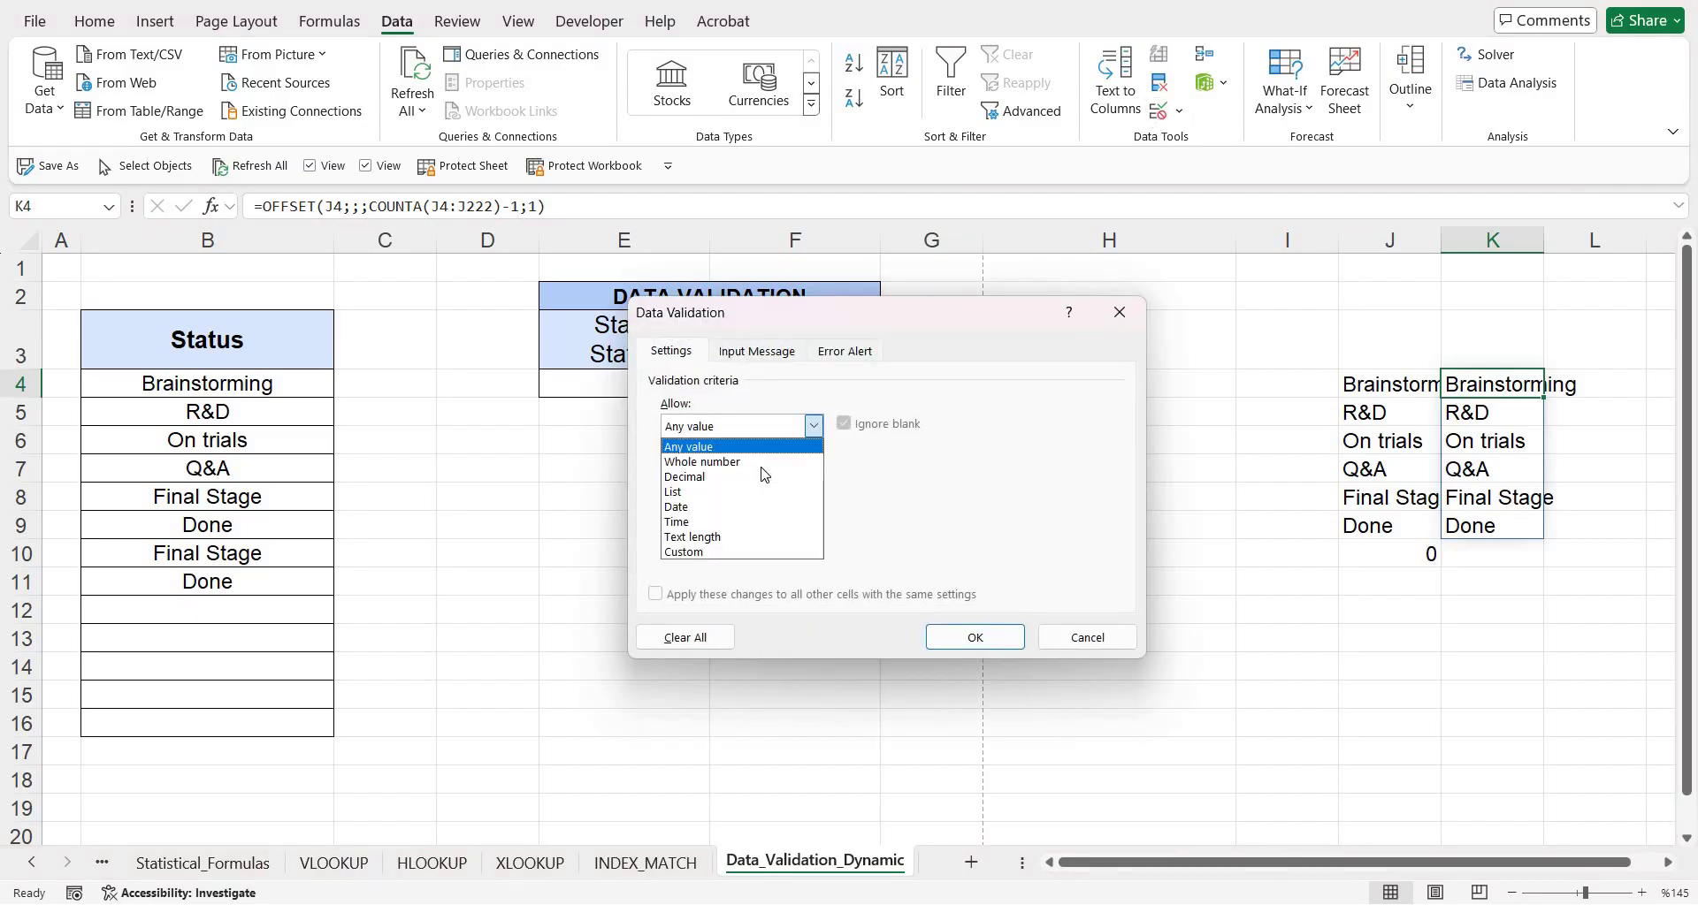
click(749, 492)
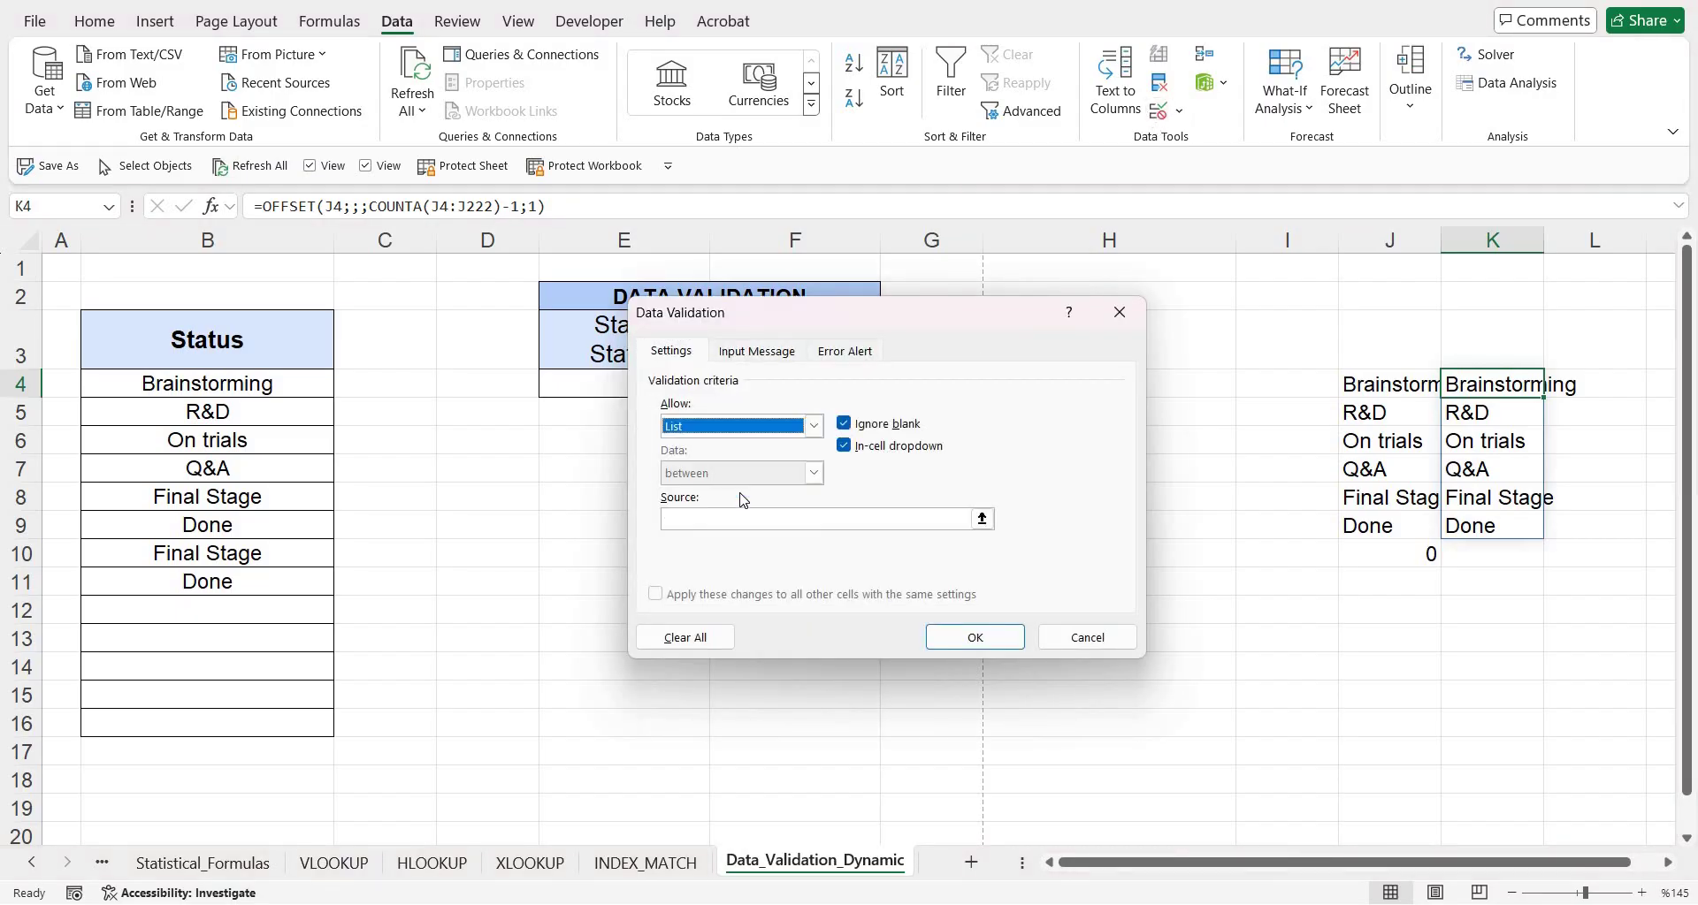
click(749, 518)
click(749, 518)
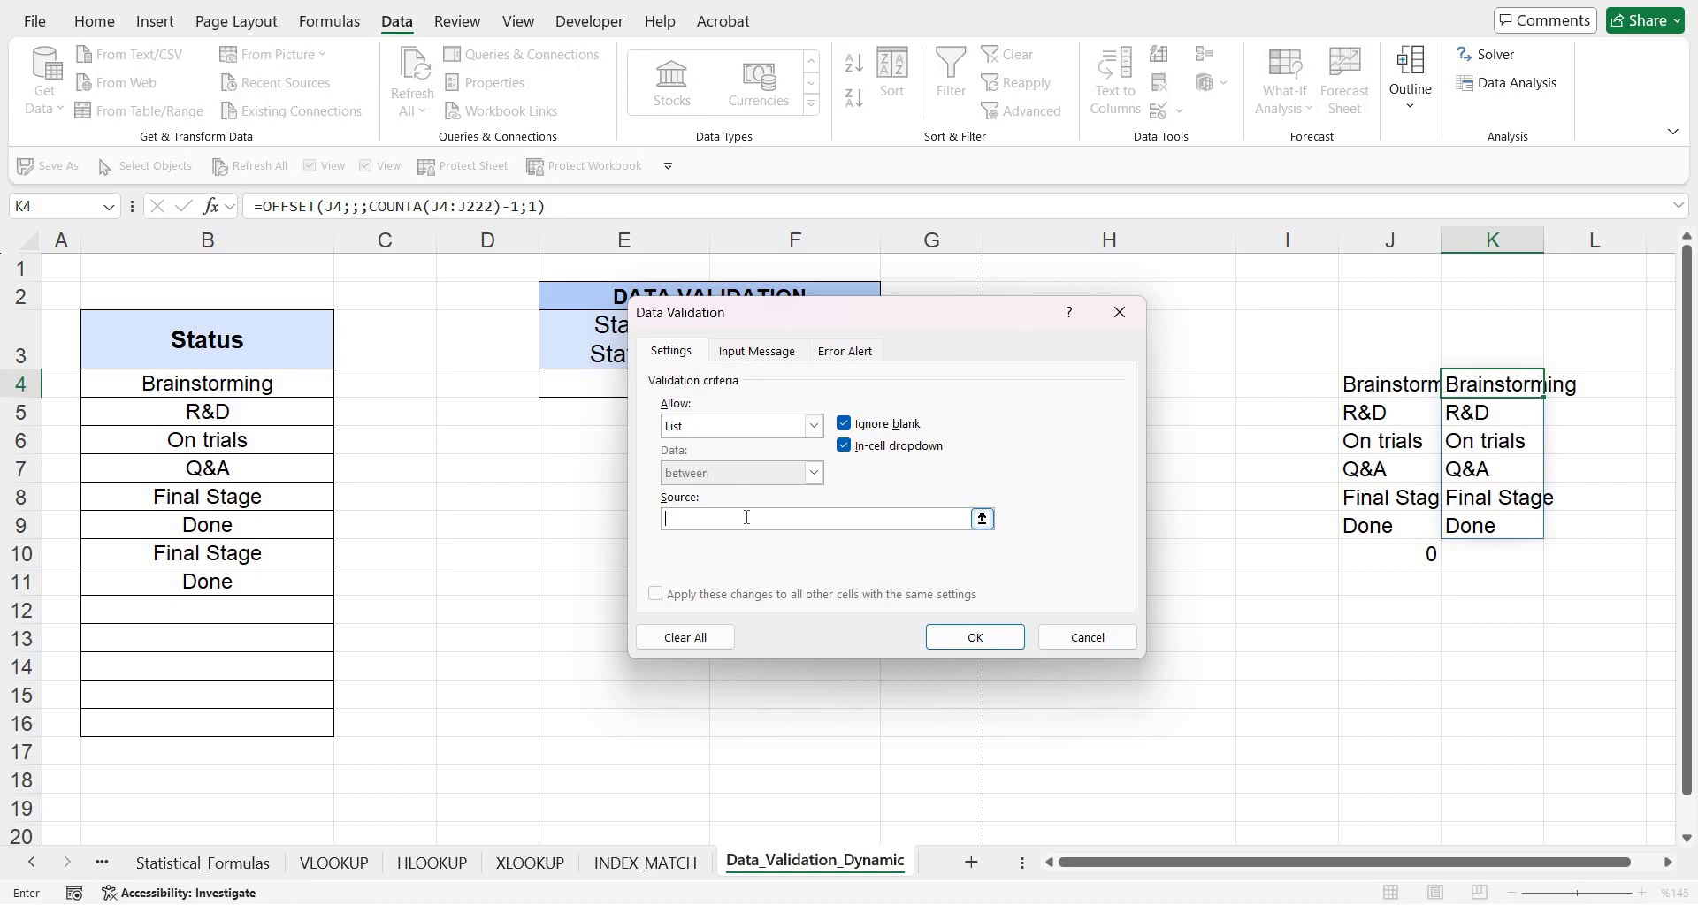
key(ctrl+v)
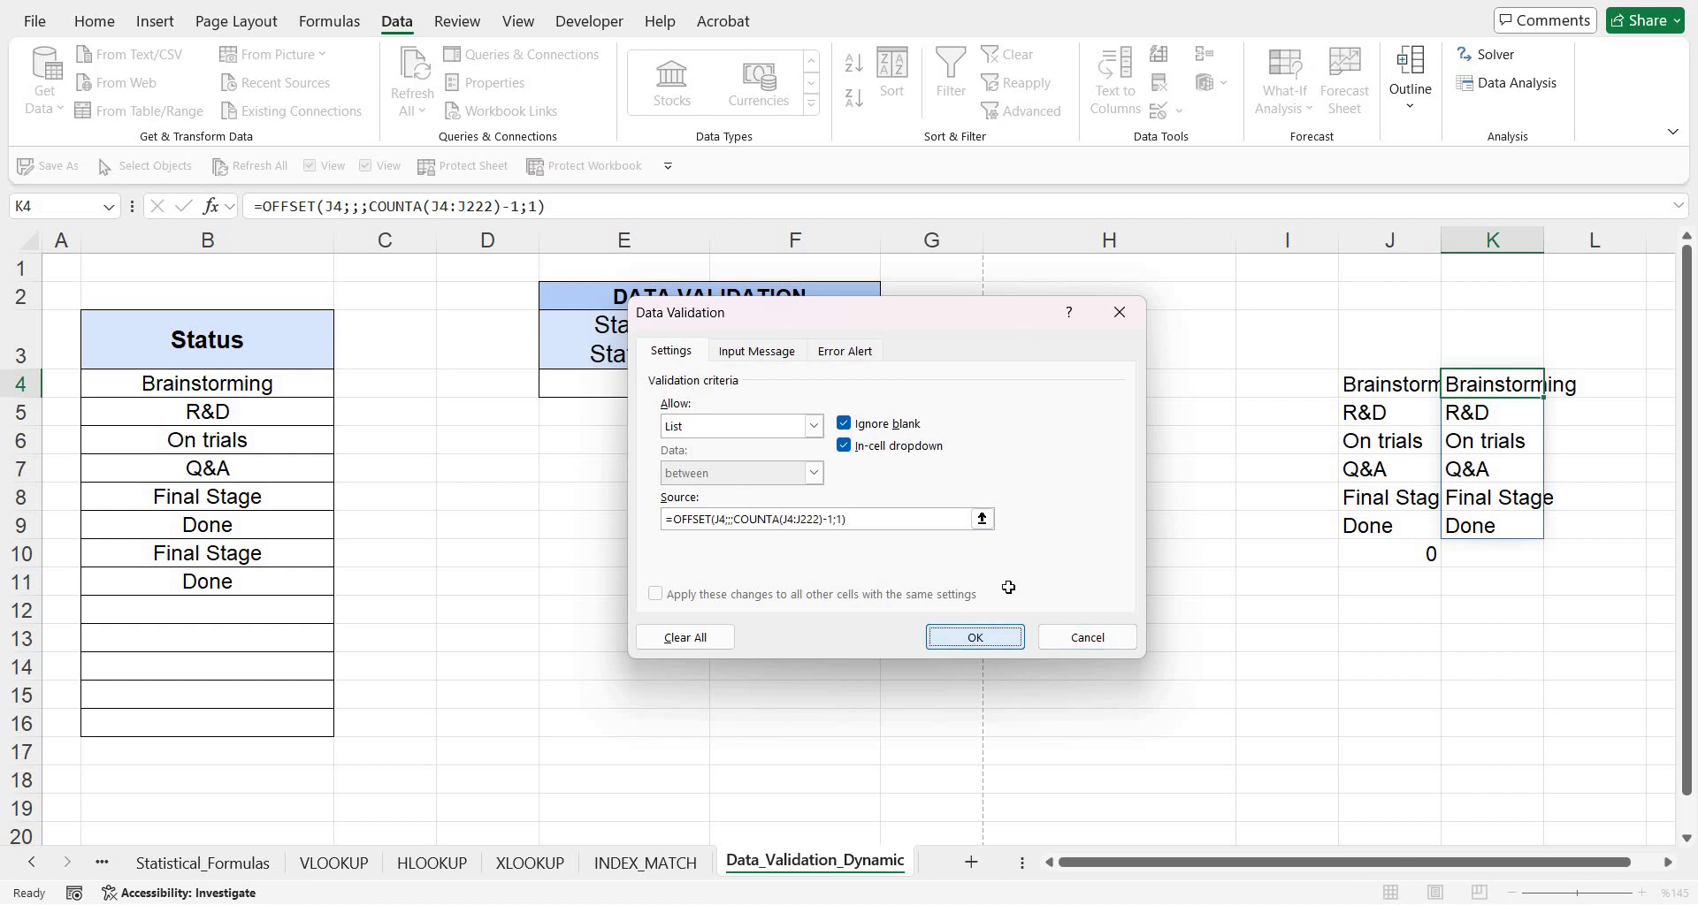
click(974, 637)
Open the dropdown of the Dynamic Status cell F4 to check its options
click(835, 393)
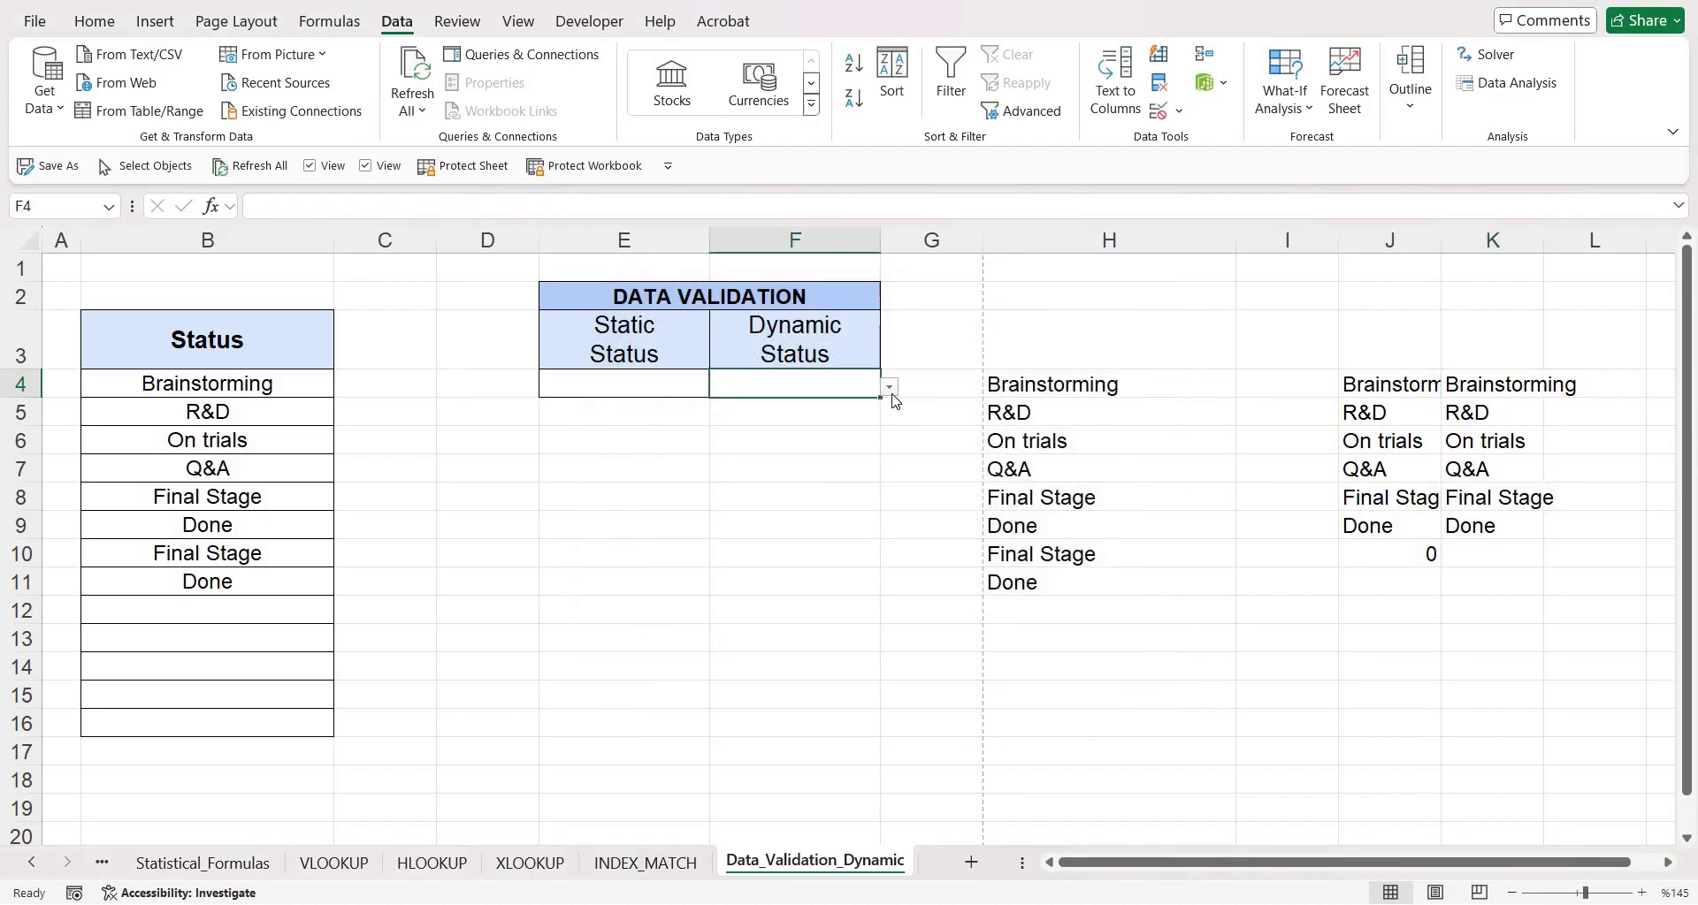
click(889, 389)
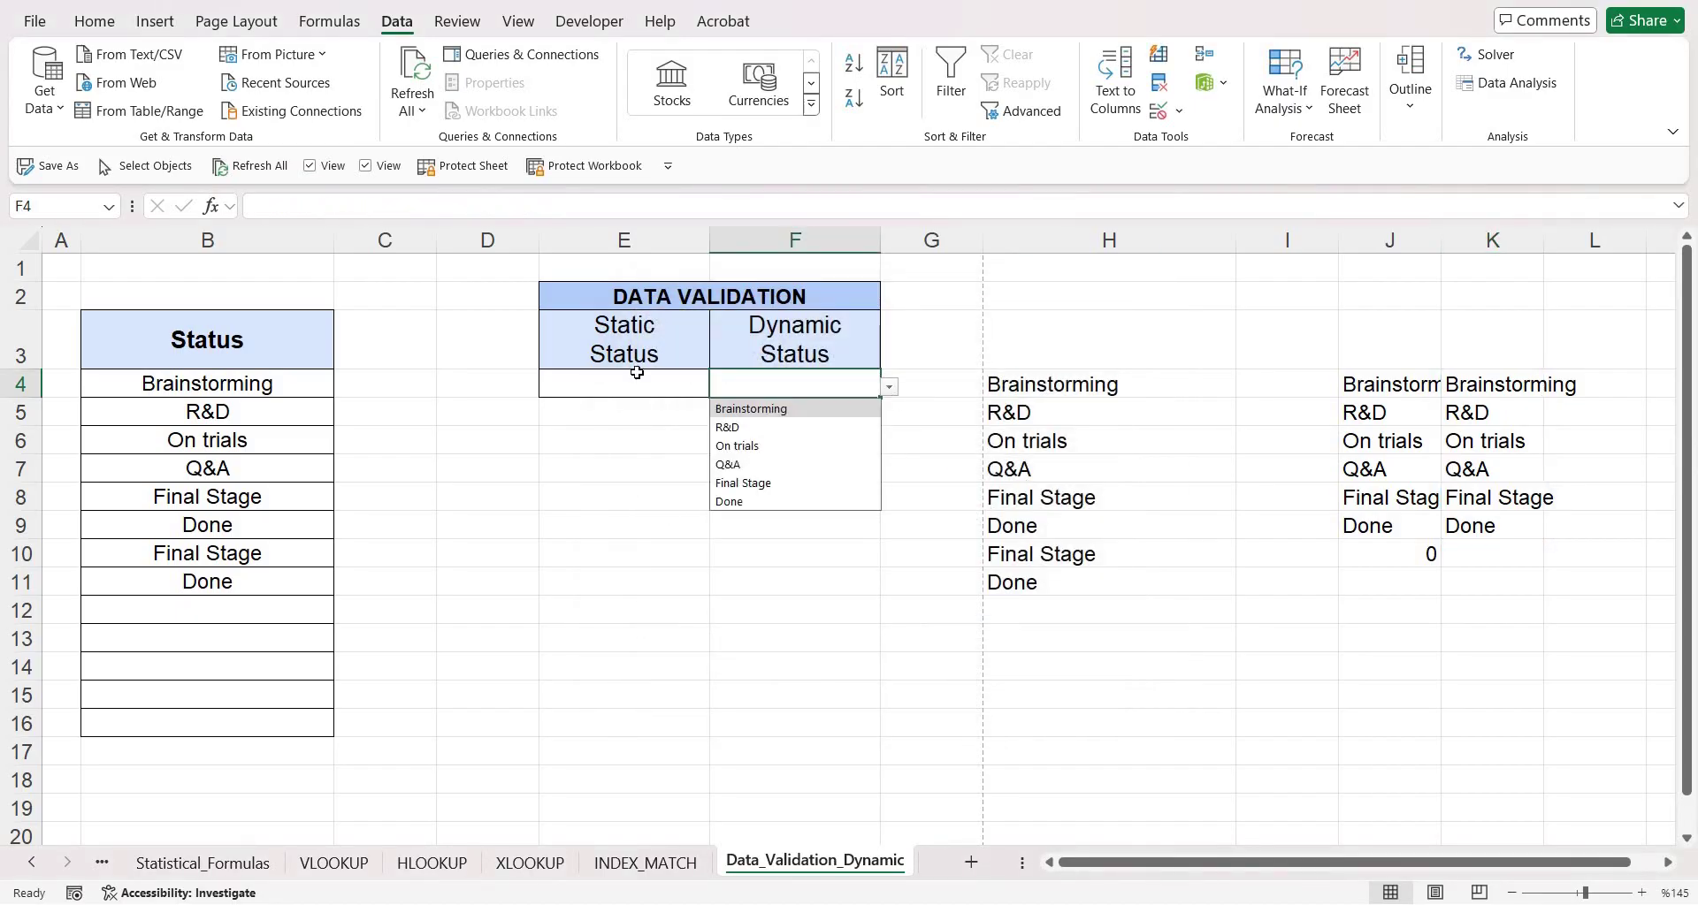